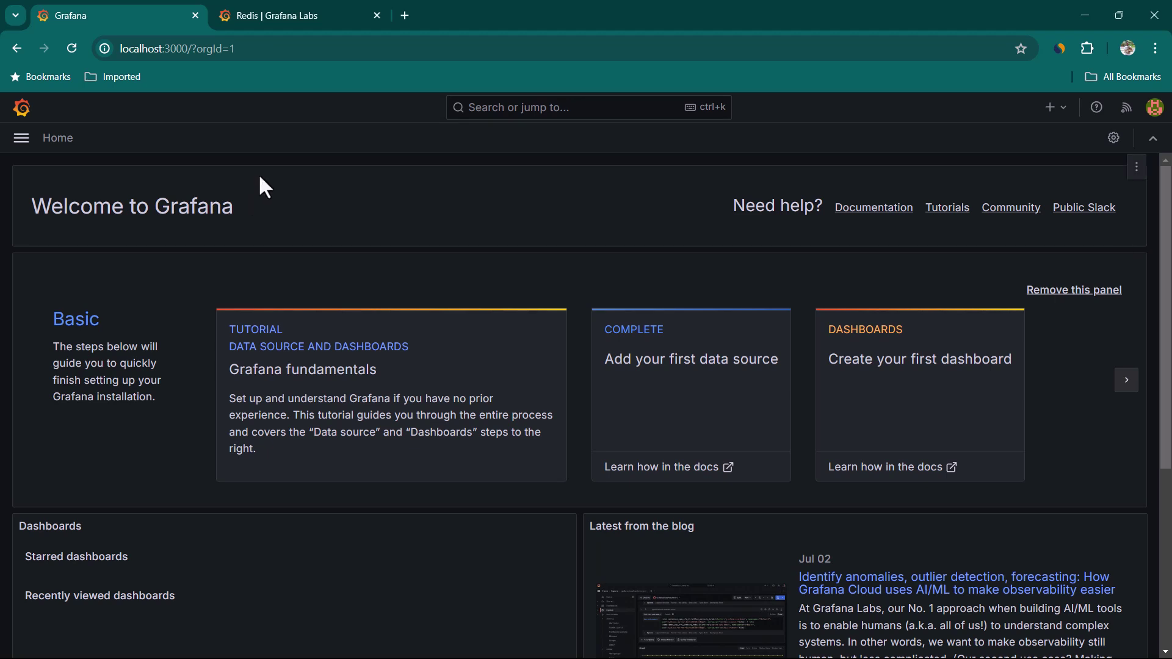
Review the Redis dashboard page on Grafana Labs, enlarge its third preview image to examine the panels, and close the image
left_click(294, 15)
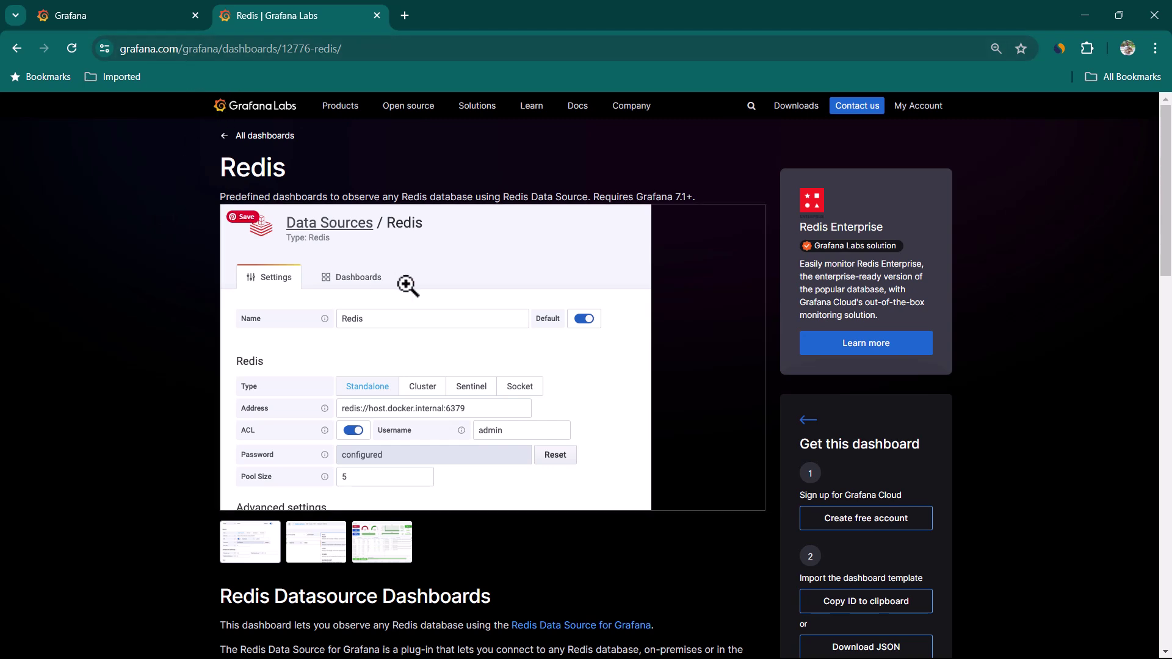
scroll(293, 482, "down", 1)
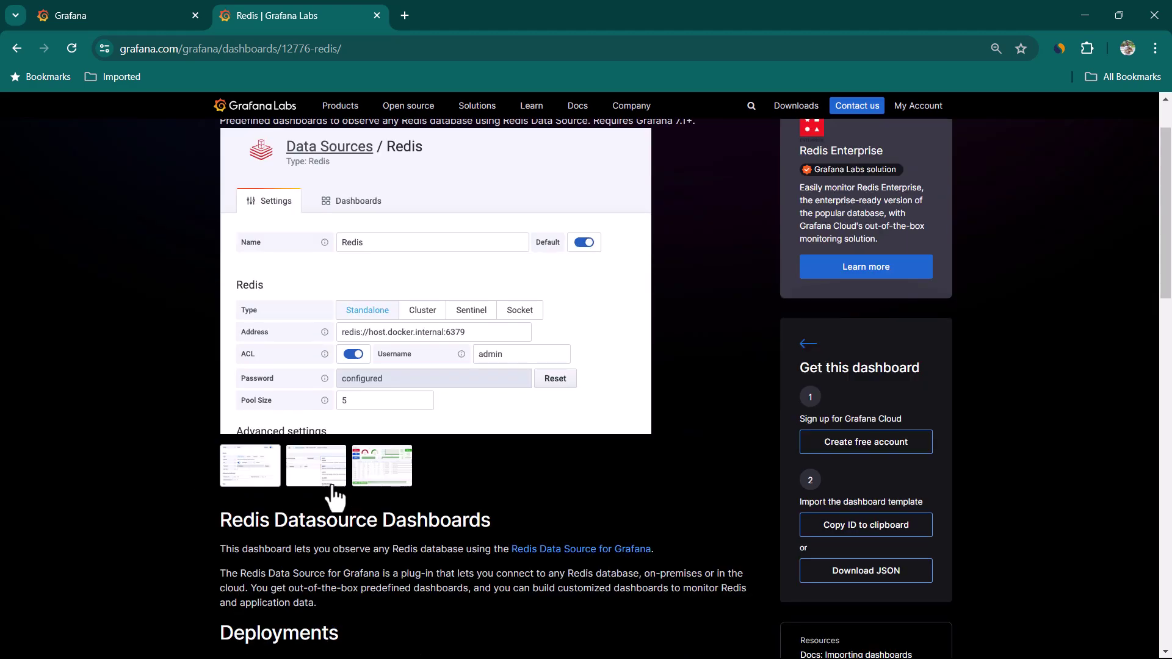
left_click(374, 479)
left_click(375, 259)
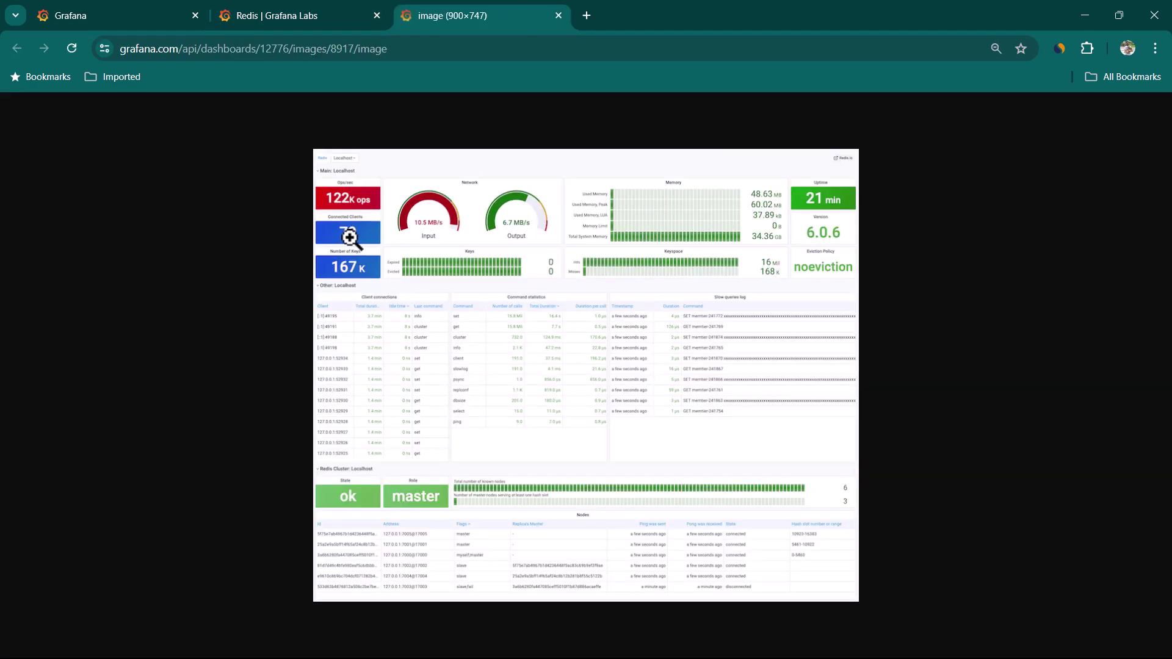
left_click(379, 209)
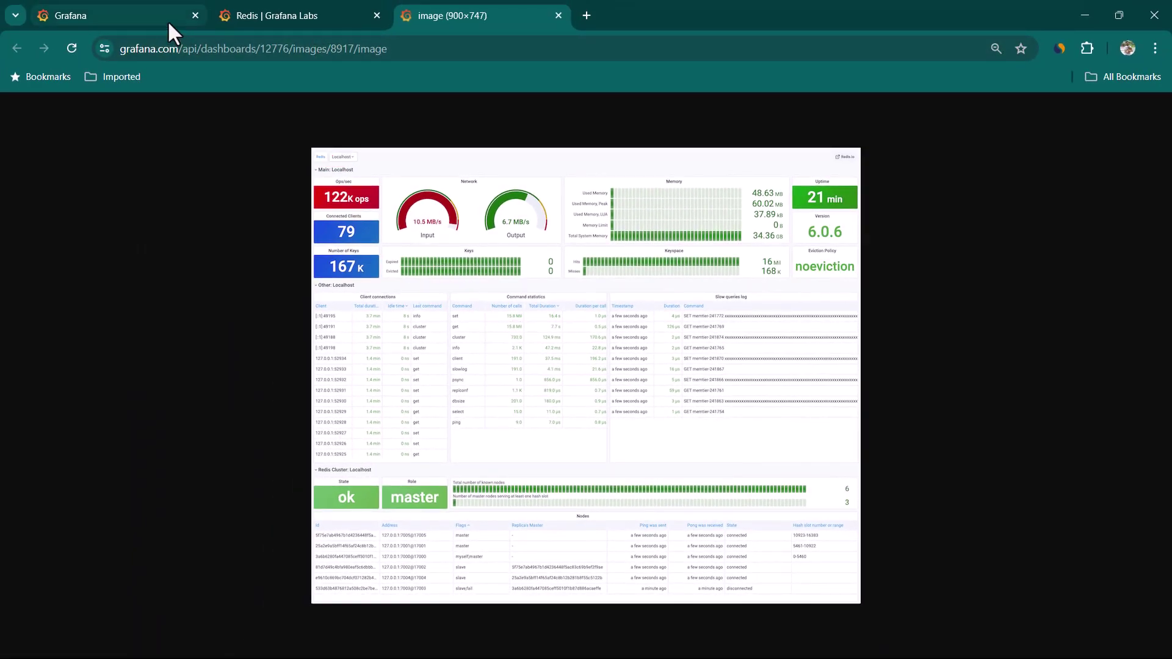
key("ctrl+w")
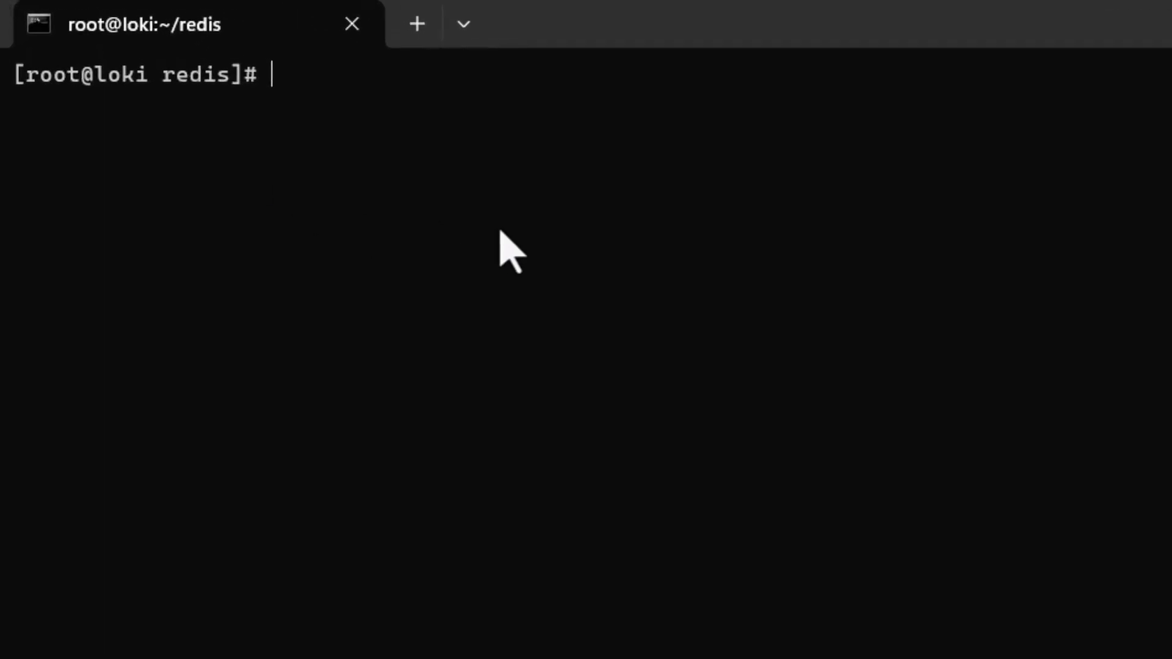
Switch to the terminal, list the running Docker containers with docker ps, and clear the screen
key("ctrl+plus")
key("ctrl+plus")
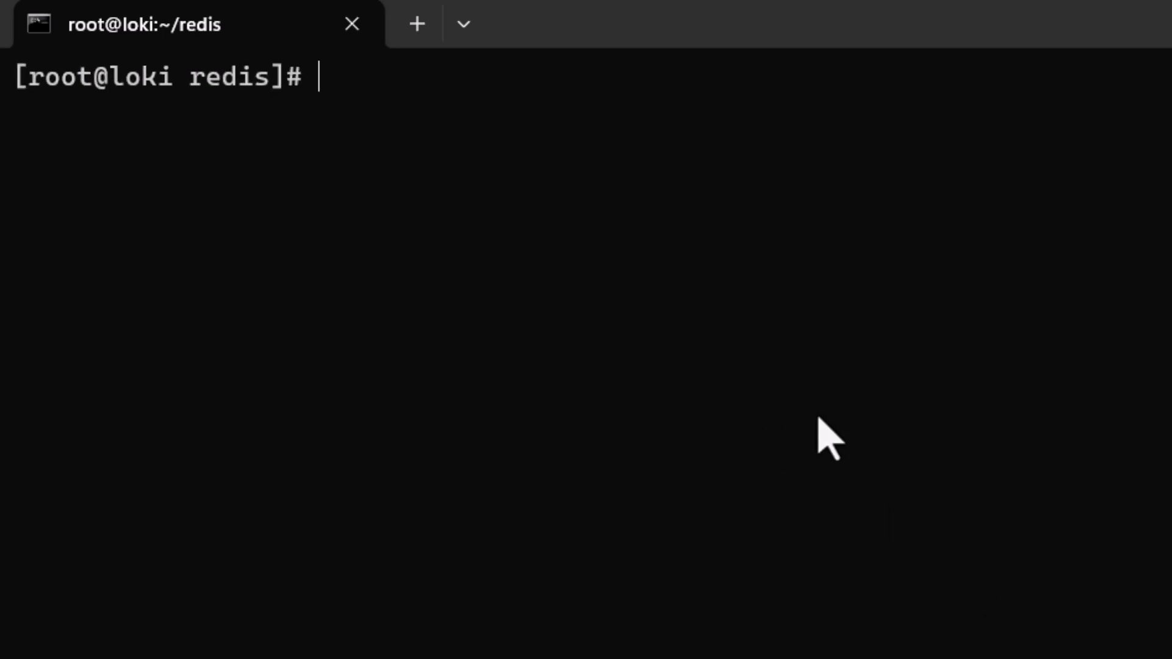
type("docker ps")
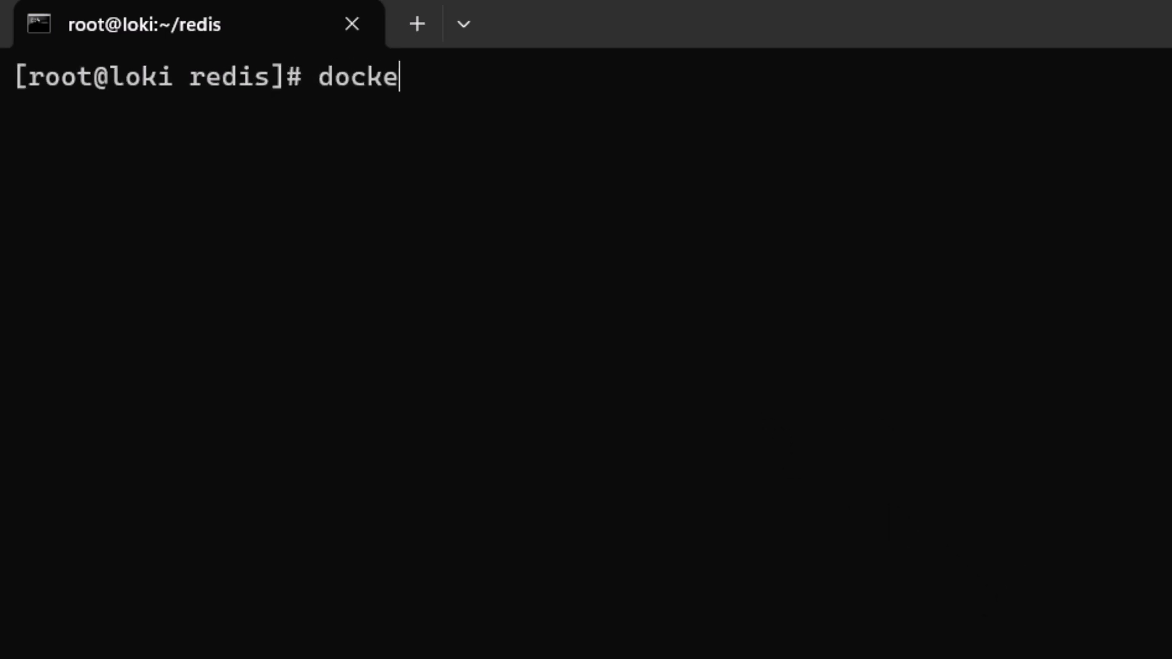
key("Return")
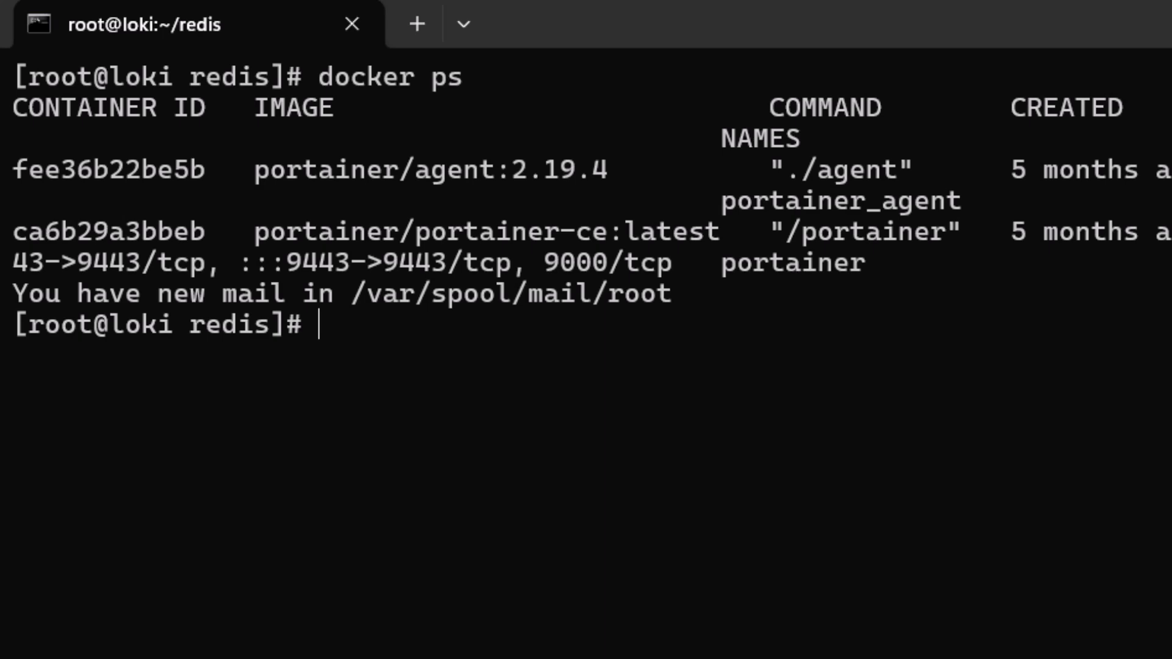
type("clear")
key("Return")
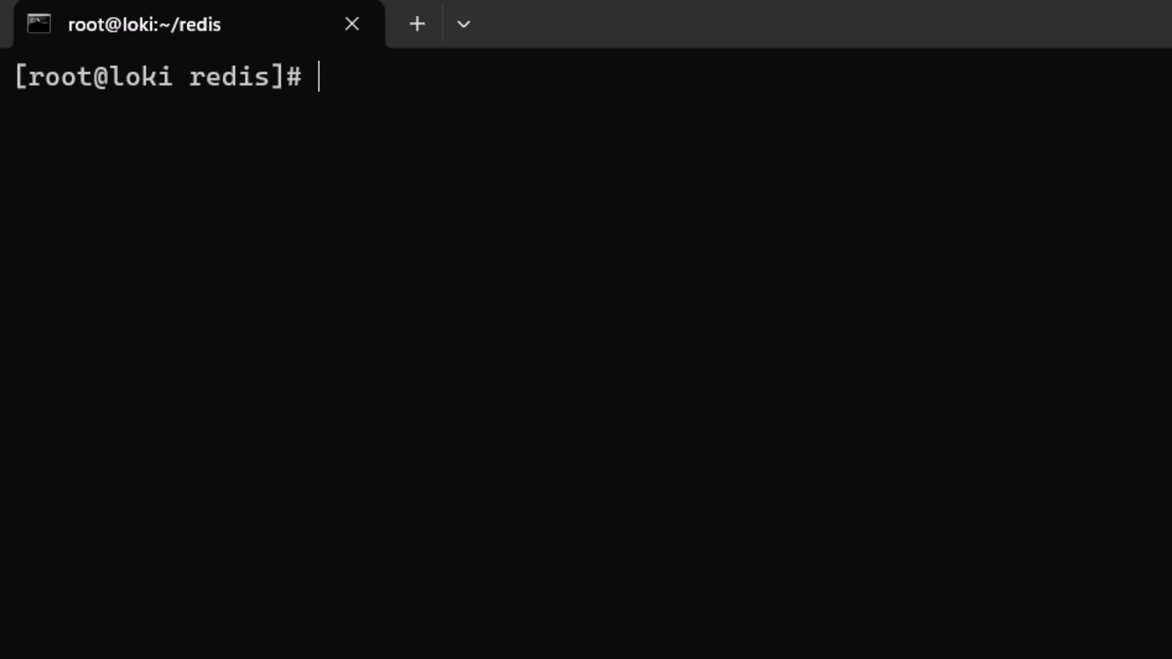
Run a detached Docker container named redis1 from the redis image, mapping port 6379:6379
type("docke")
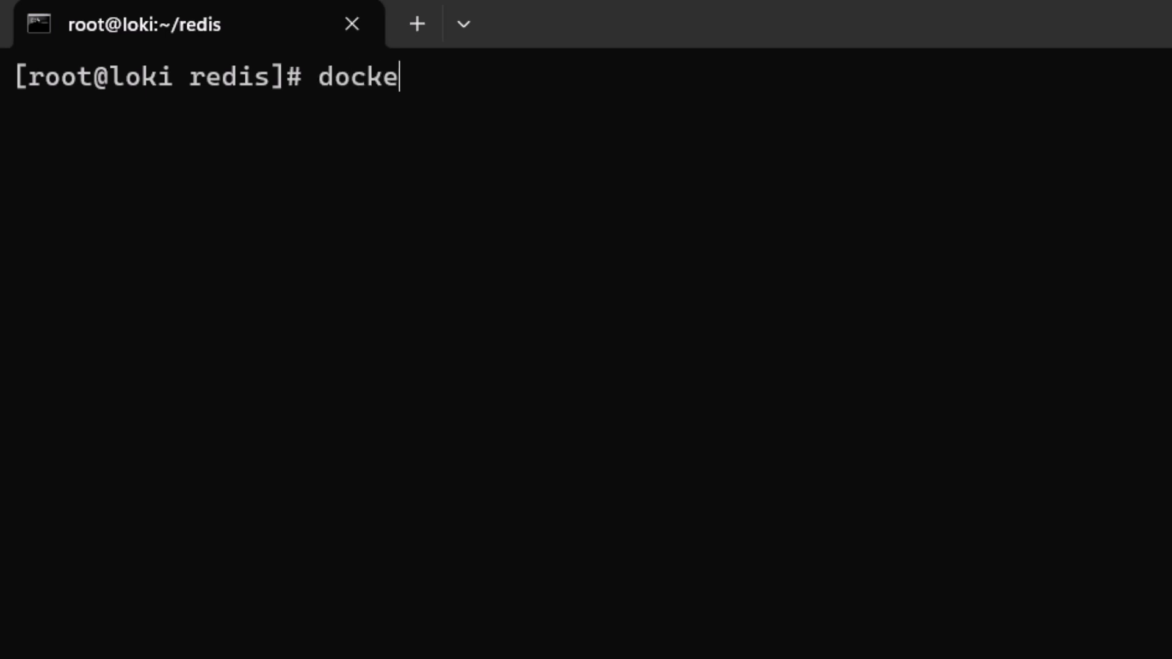
type("r run -d --n")
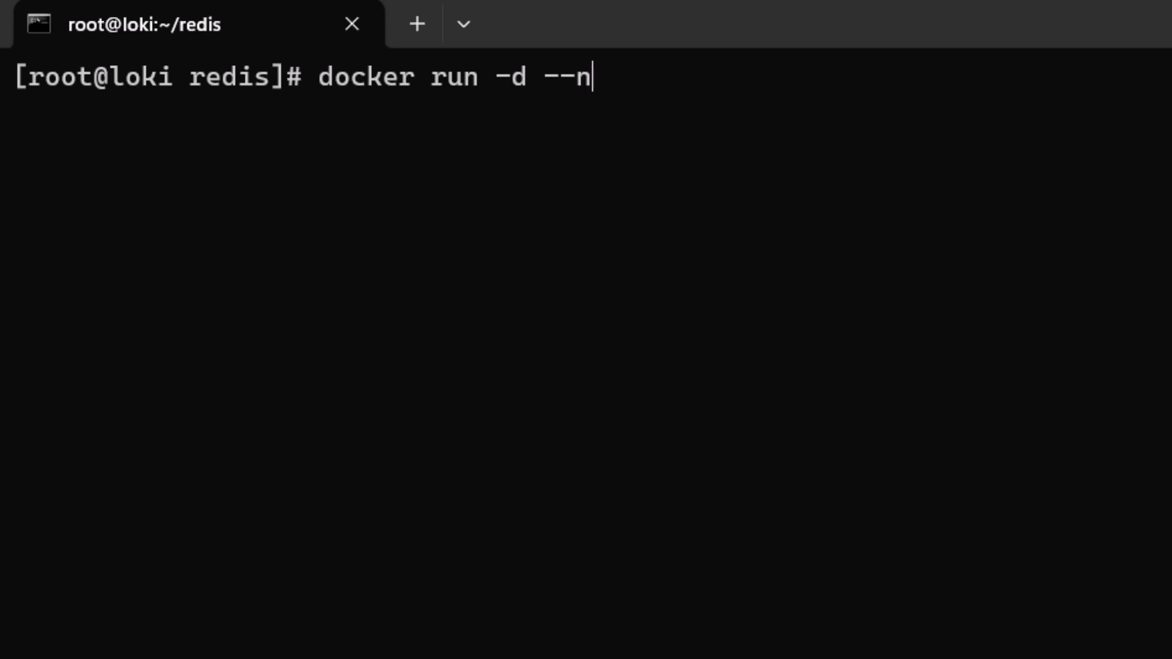
type("ame redis1")
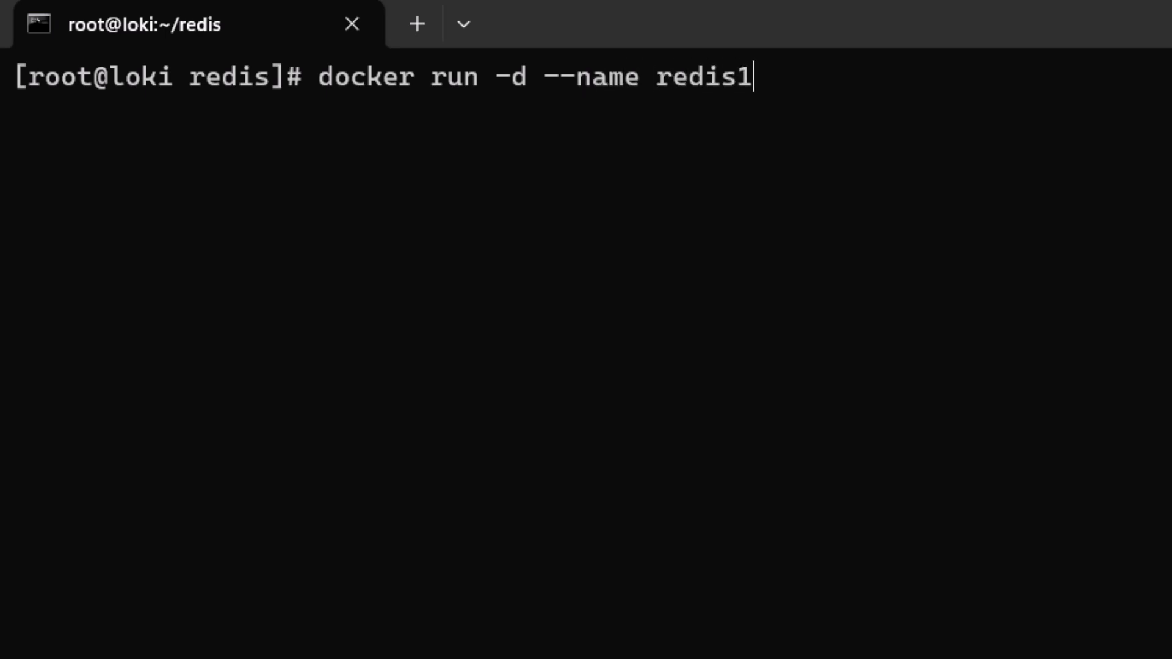
type(" -p 6379:")
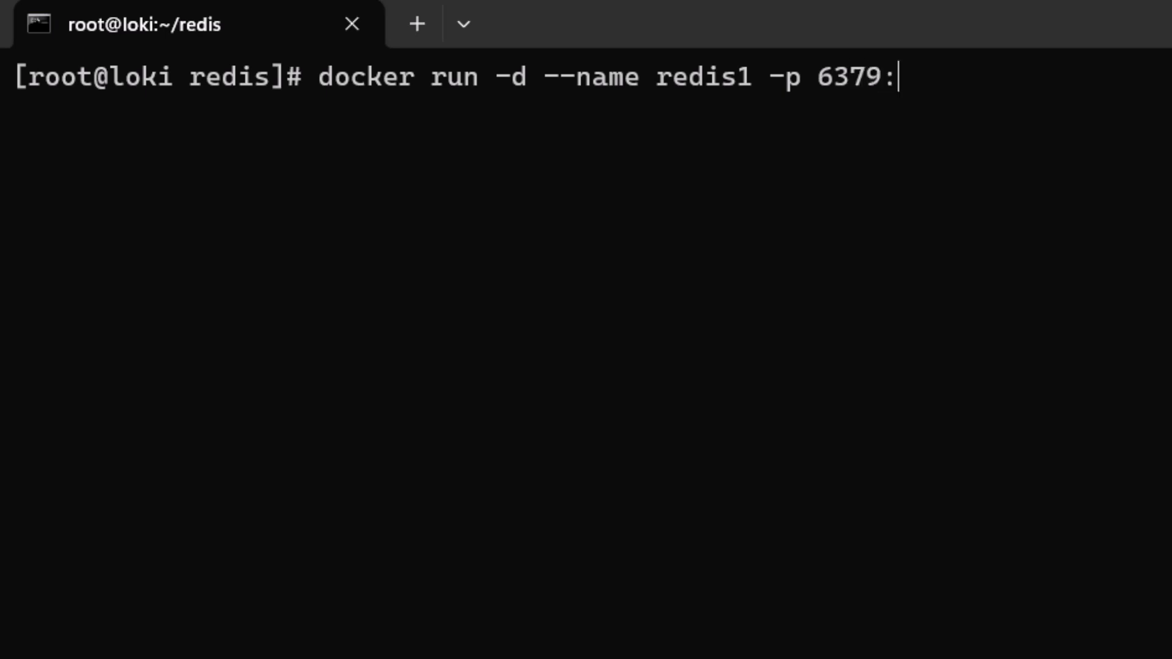
type("6379")
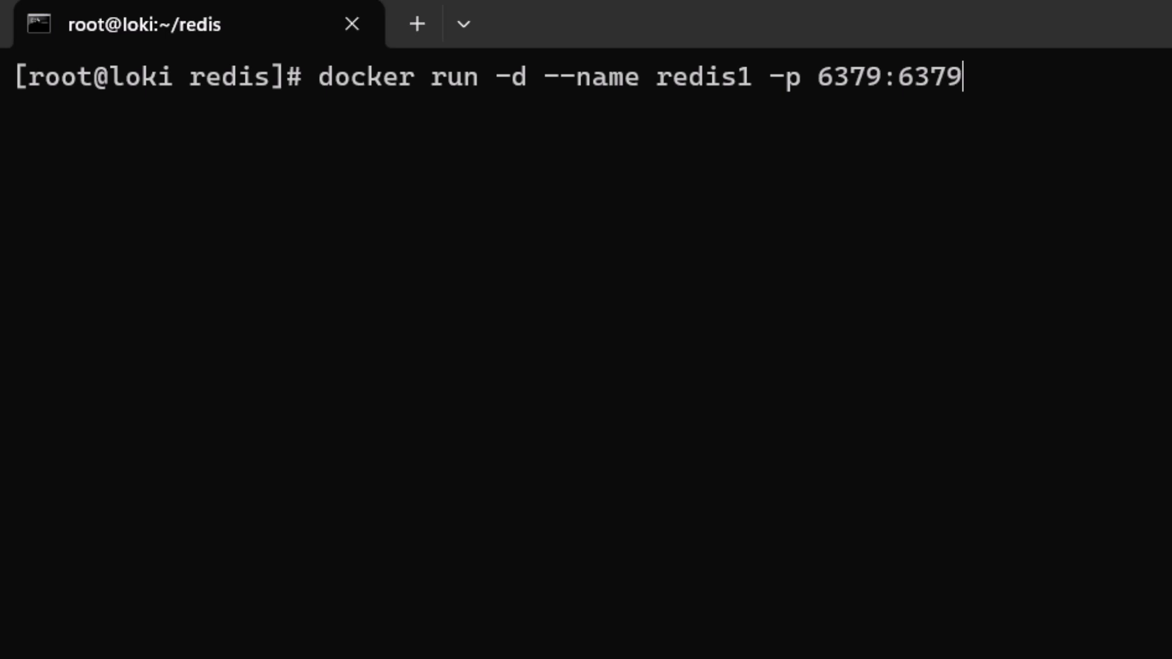
type("redis")
key("Return")
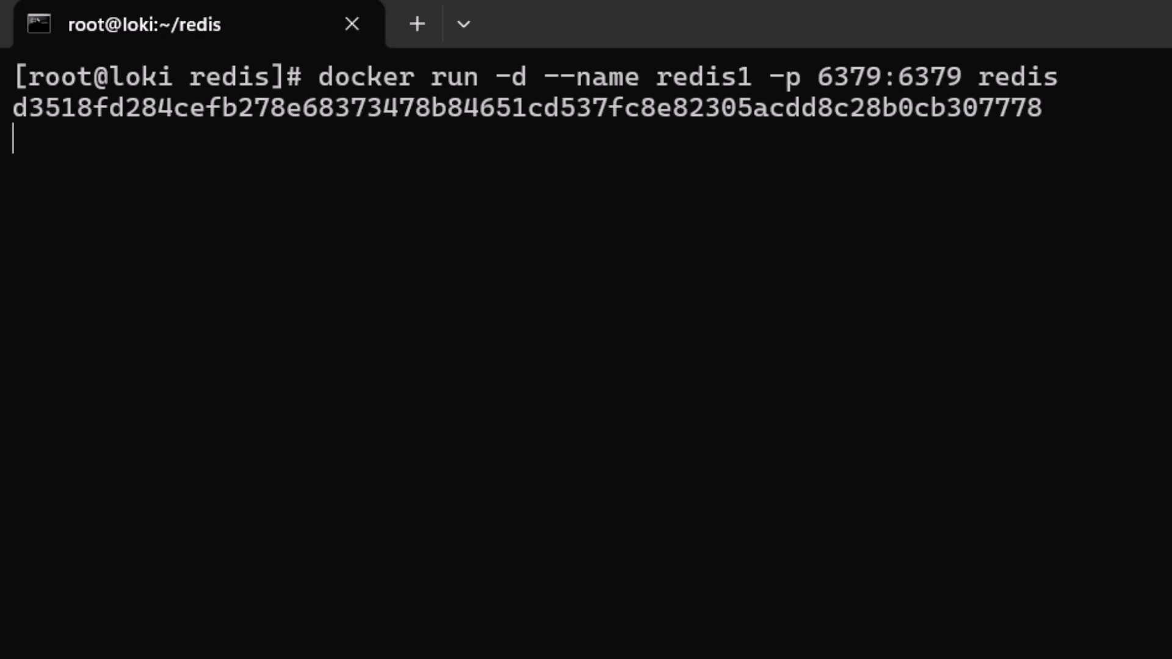
List the running Docker containers with docker ps to check the redis1 container's status and port mapping
type("docker ps")
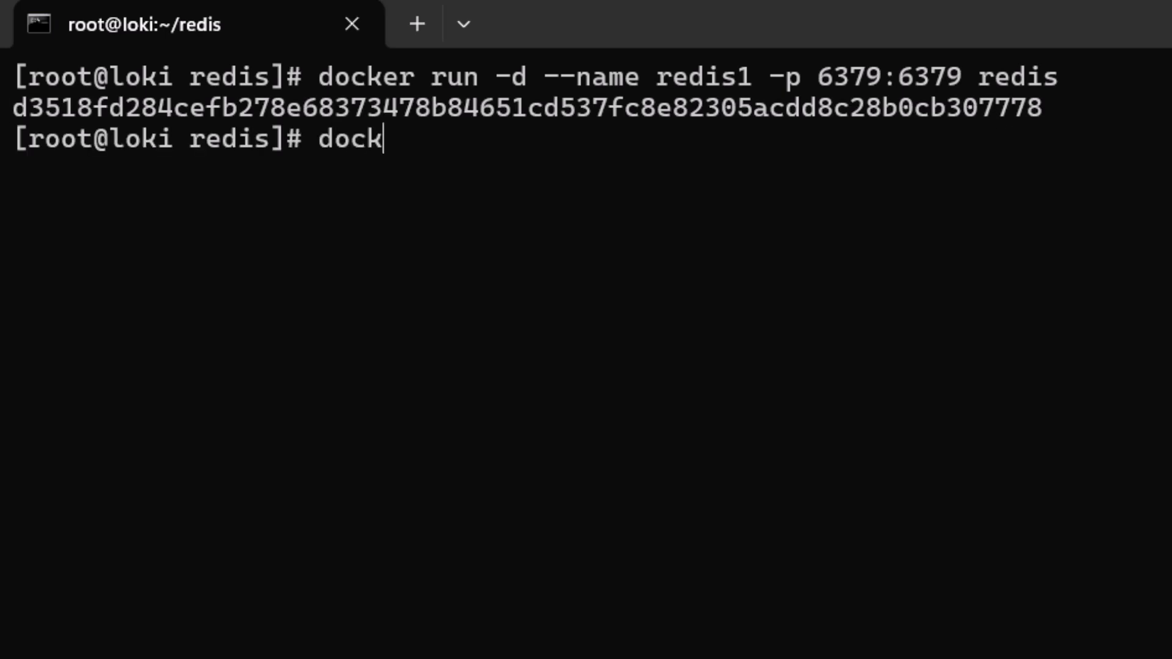
key("Return")
key("ctrl+minus")
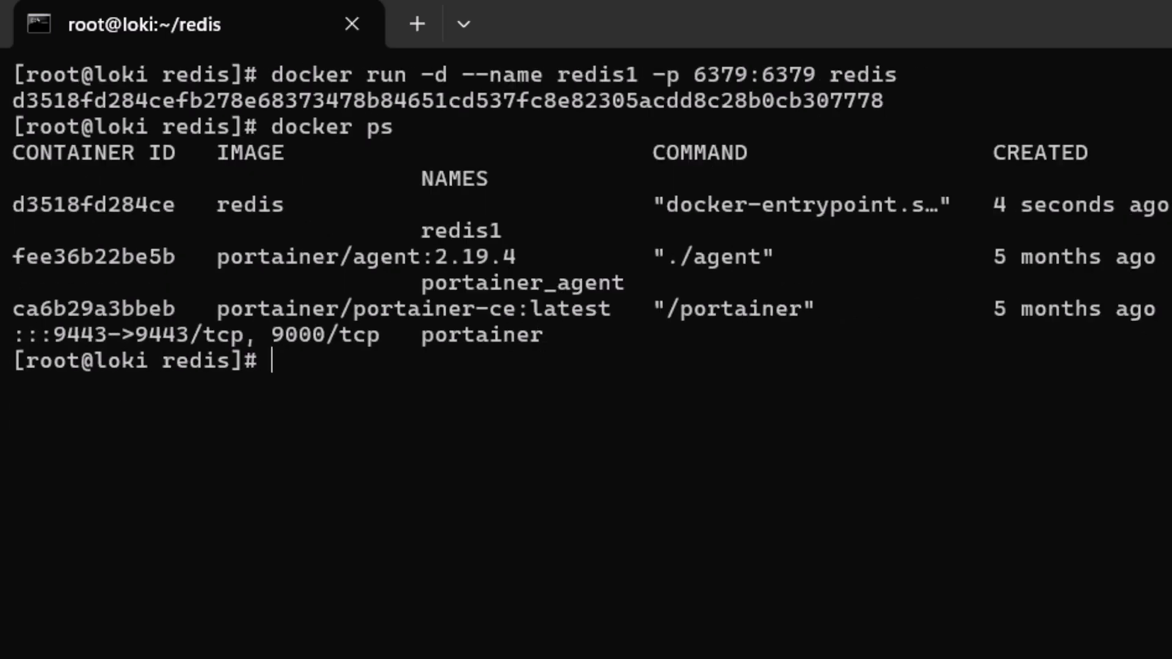
key("ctrl+minus")
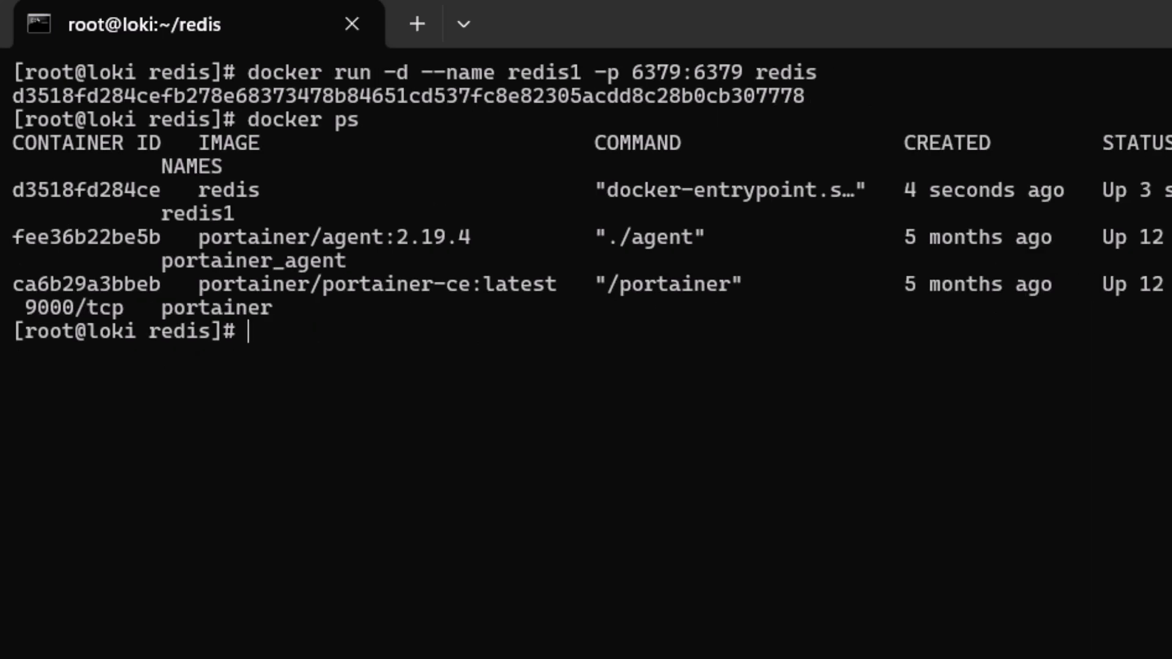
double_click(1099, 158)
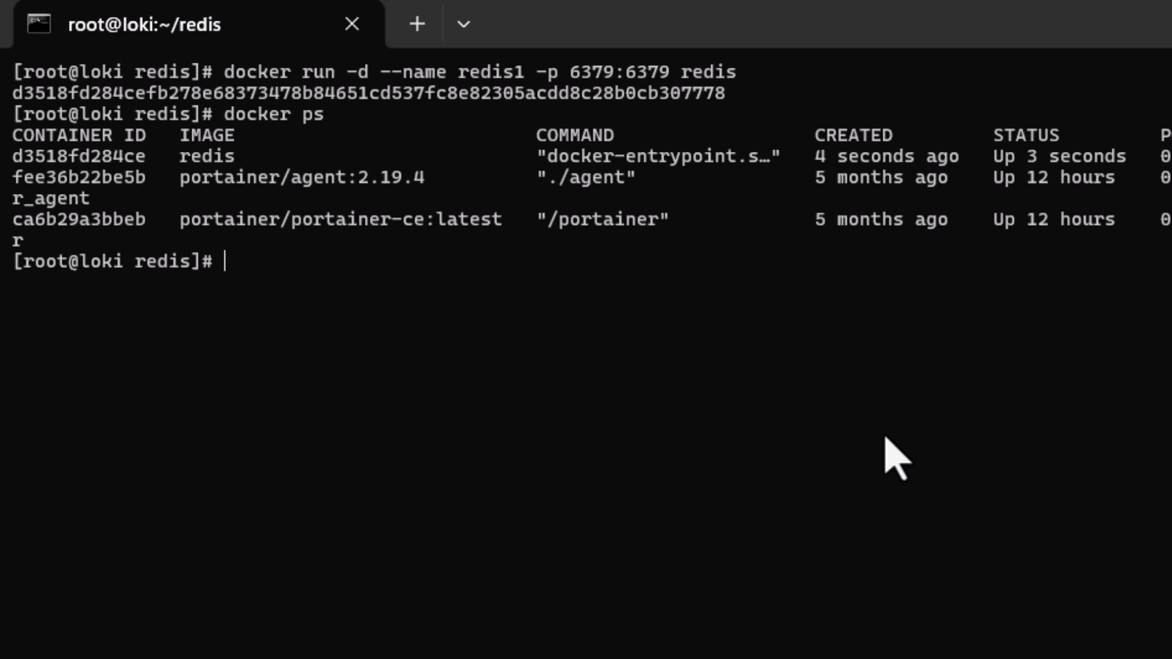
key("ctrl+plus")
key("ctrl+plus")
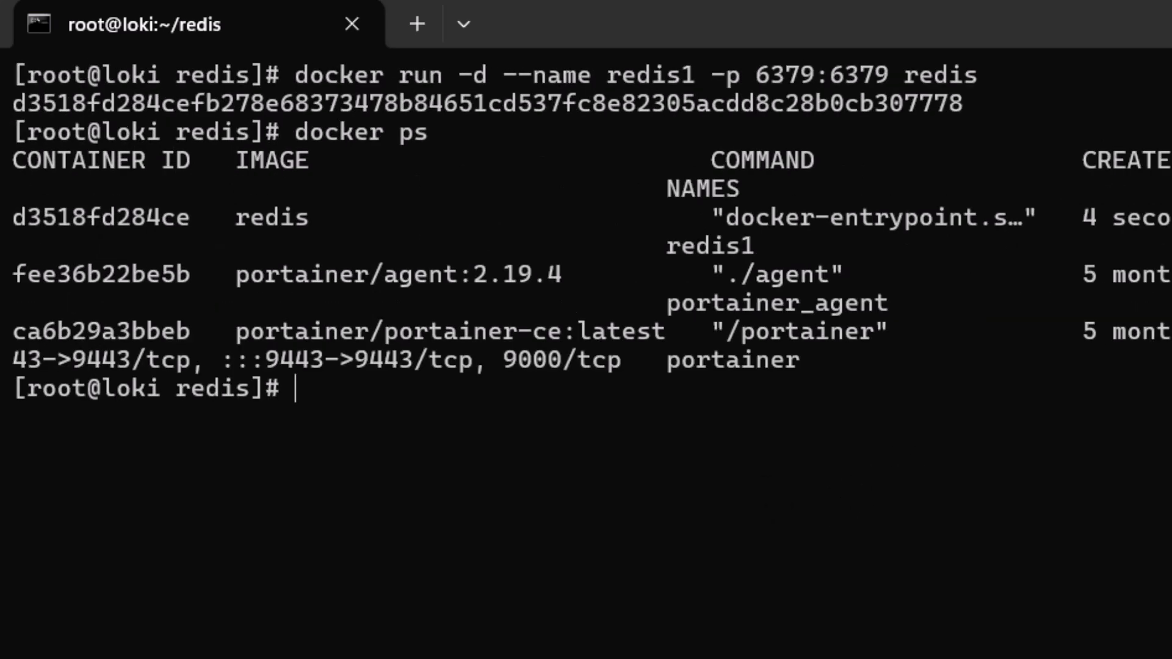
type("redis-cli")
key("BackSpace")
key("BackSpace")
key("BackSpace")
key("BackSpace")
key("BackSpace")
key("BackSpace")
key("BackSpace")
key("BackSpace")
key("BackSpace")
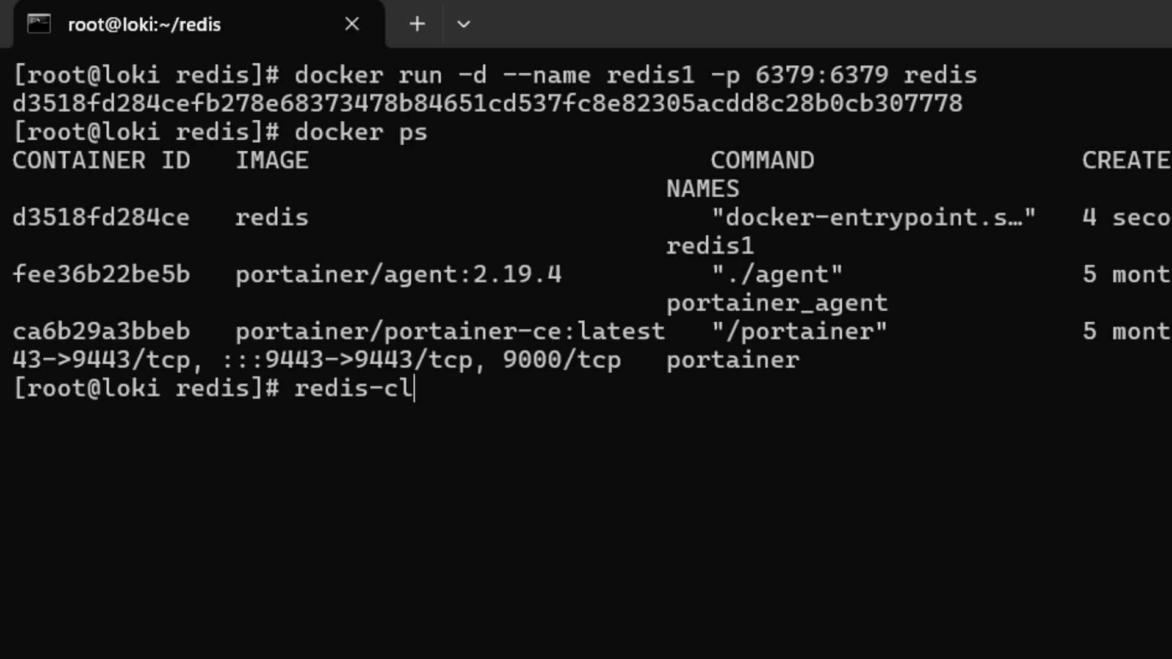
Clear the terminal, connect to Redis with redis-cli, and list all keys with keys *
type("clear")
key("Return")
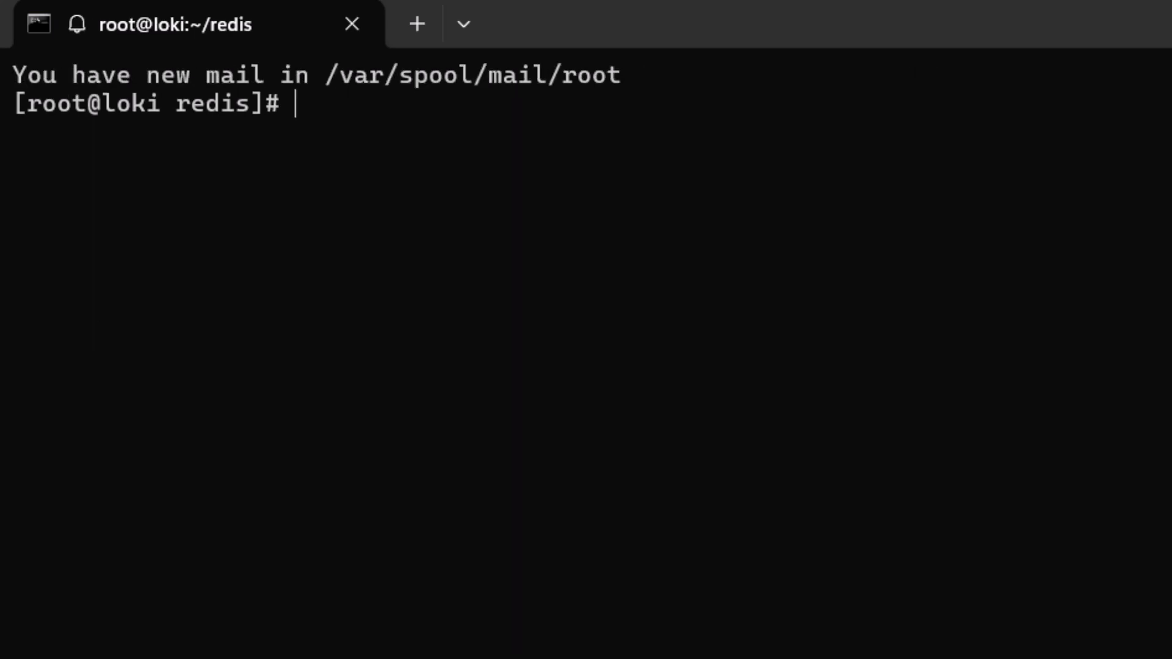
type("redis-cli")
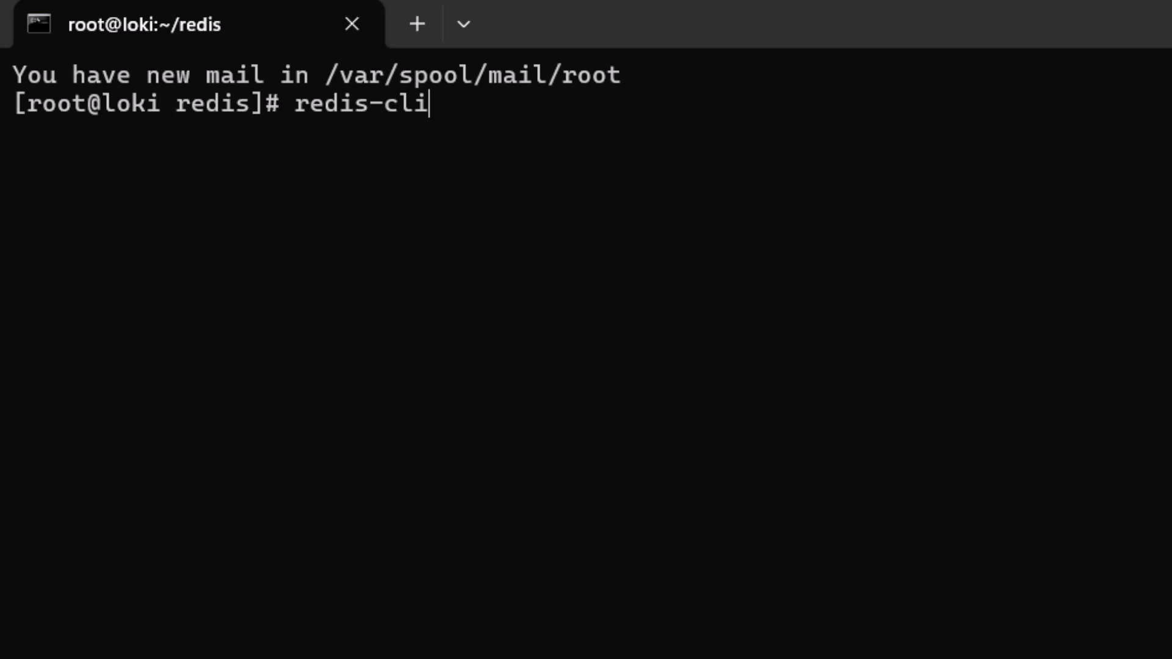
key("Return")
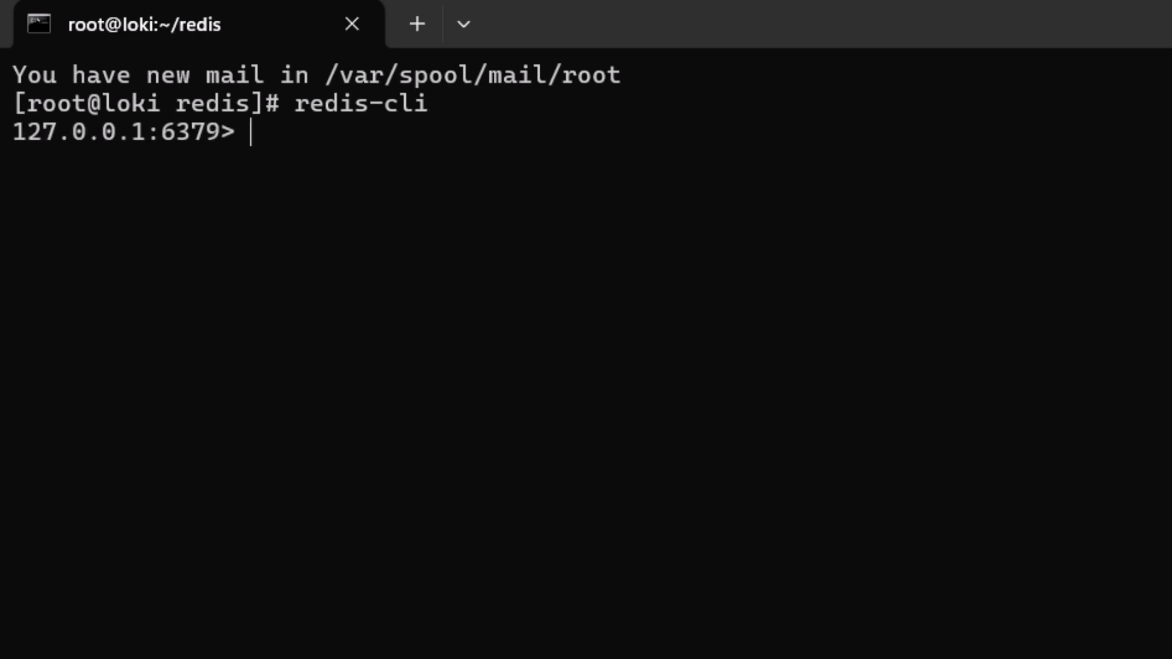
type("keys *")
key("Return")
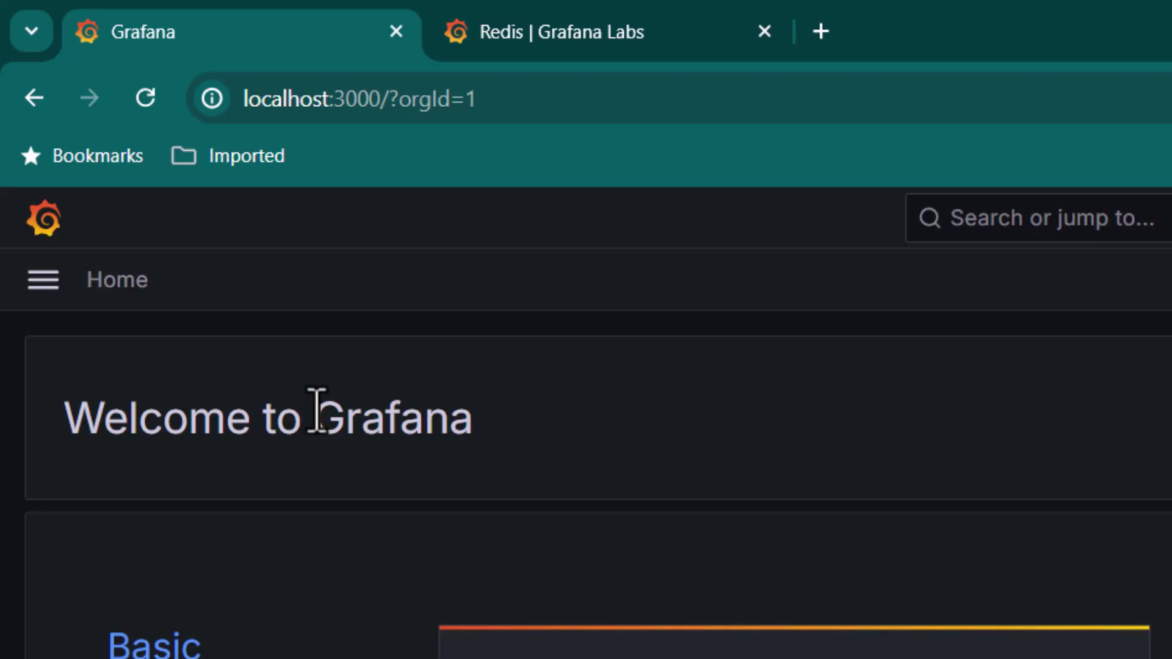
Switch to the local Grafana site, search for redis among the new connections, and add a new Redis data source
left_click(42, 272)
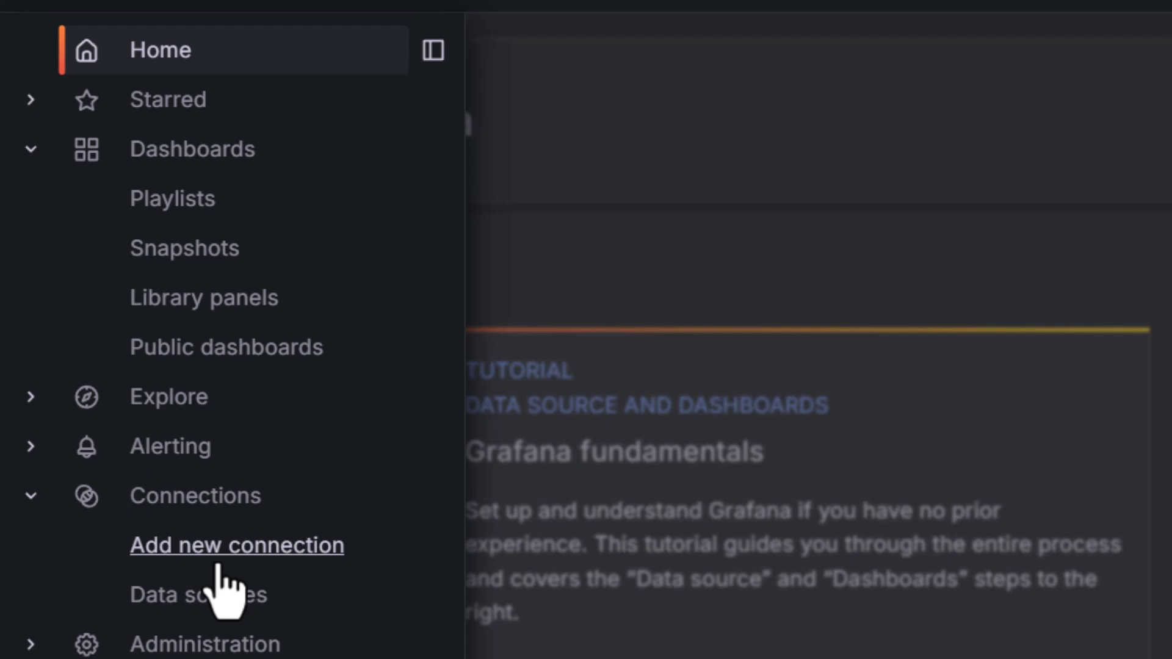
left_click(218, 565)
left_click(495, 236)
type("re")
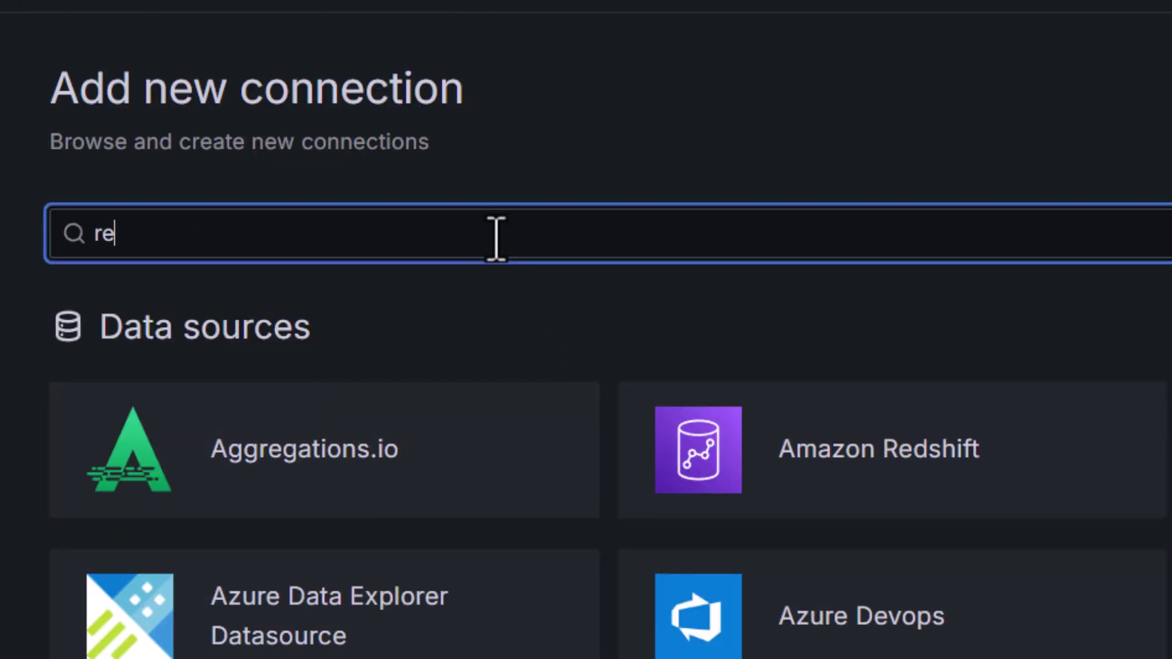
type("dis")
left_click(841, 465)
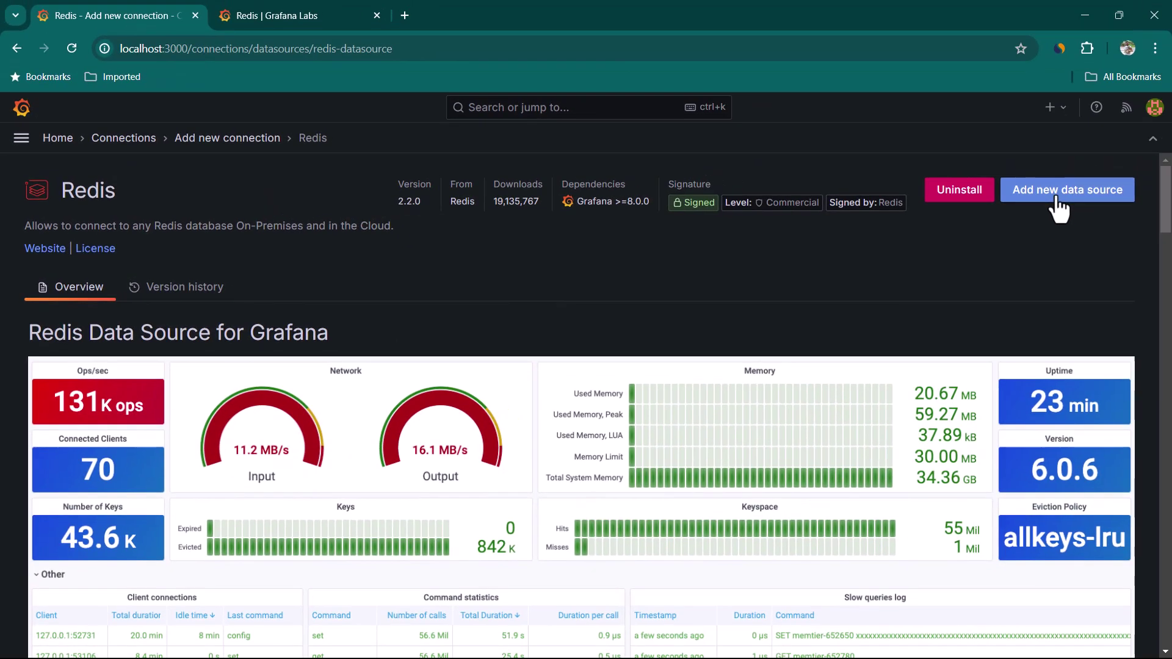
left_click(983, 194)
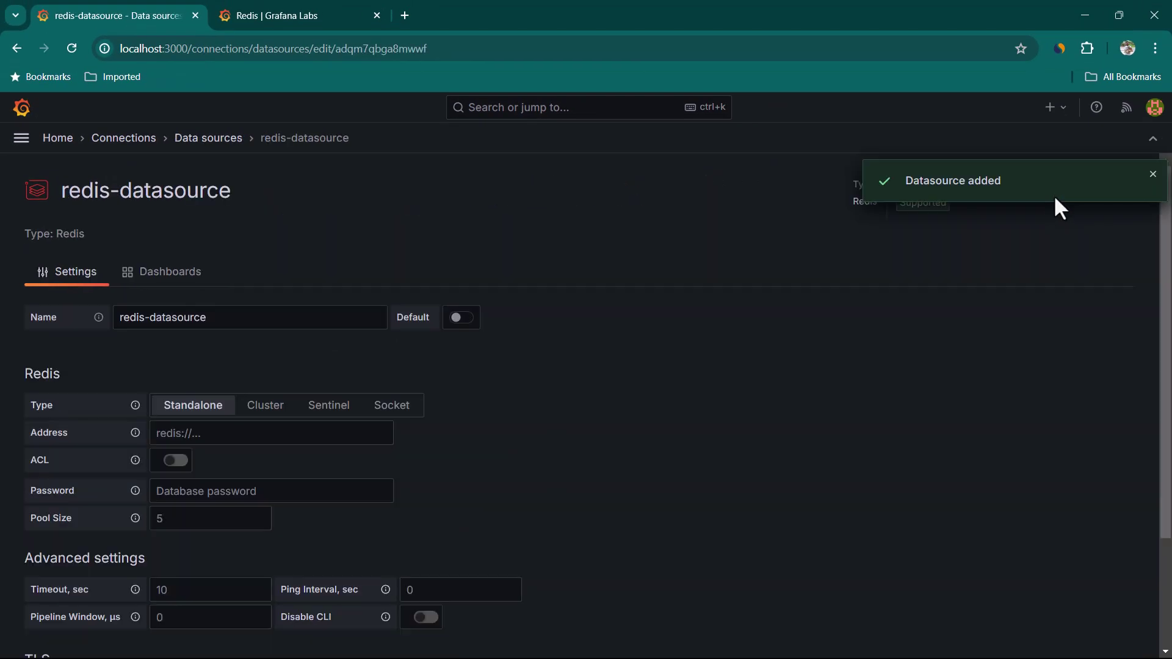
Rename the Redis data source by appending "-standal" to redis-datasource
triple_click(116, 317)
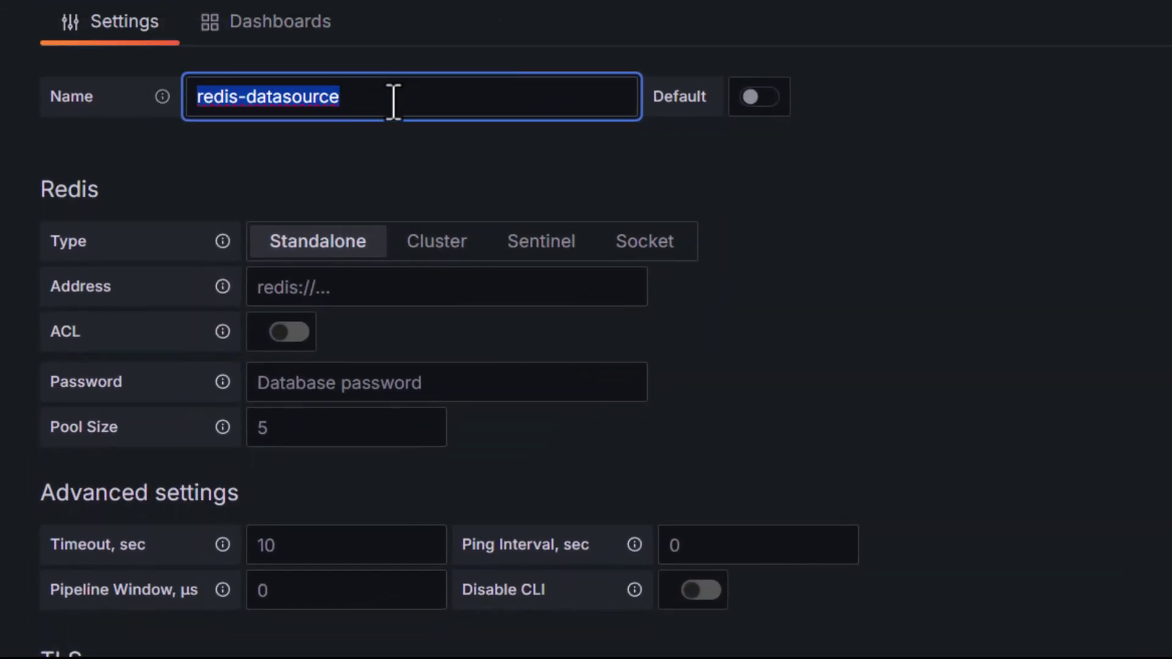
left_click(391, 105)
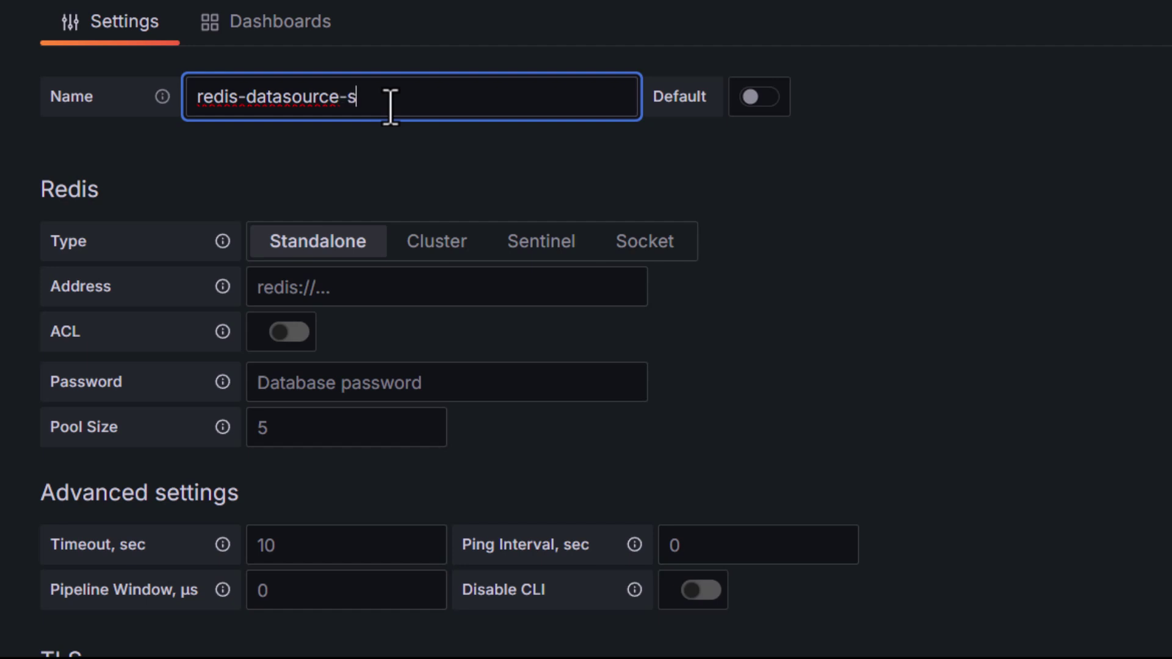
type("-standal")
Set the Redis data source address to redis://192.168.1.19:6379
scroll(358, 52, "down", 3)
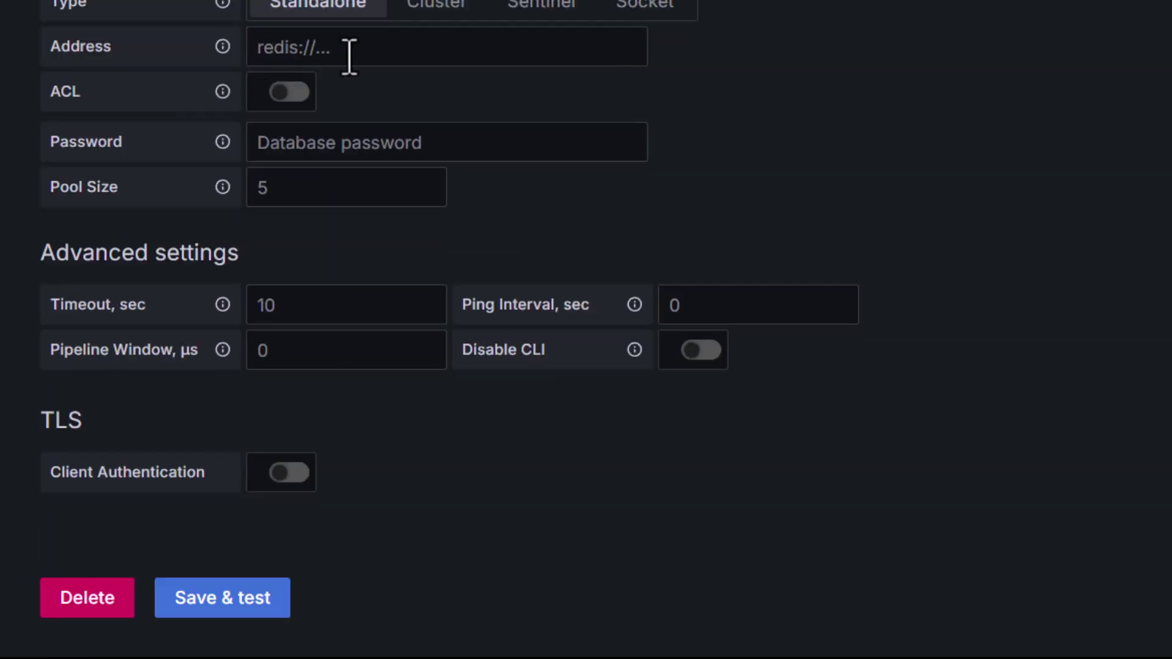
left_click(349, 56)
type("redis")
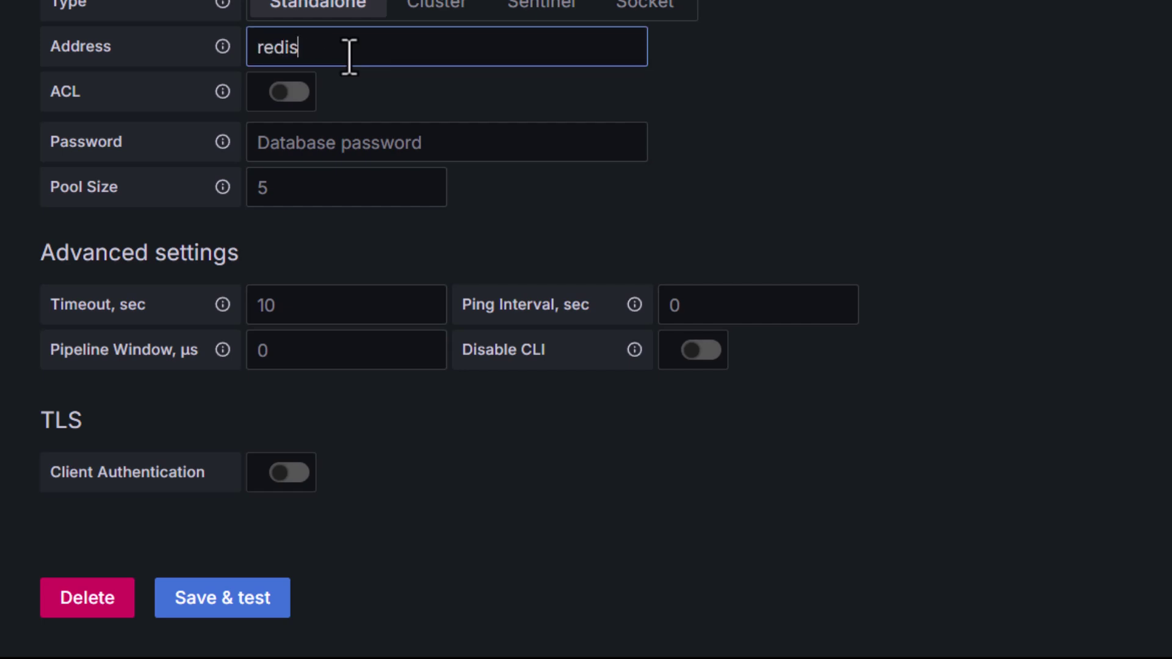
type("://192.168.1.19:6379")
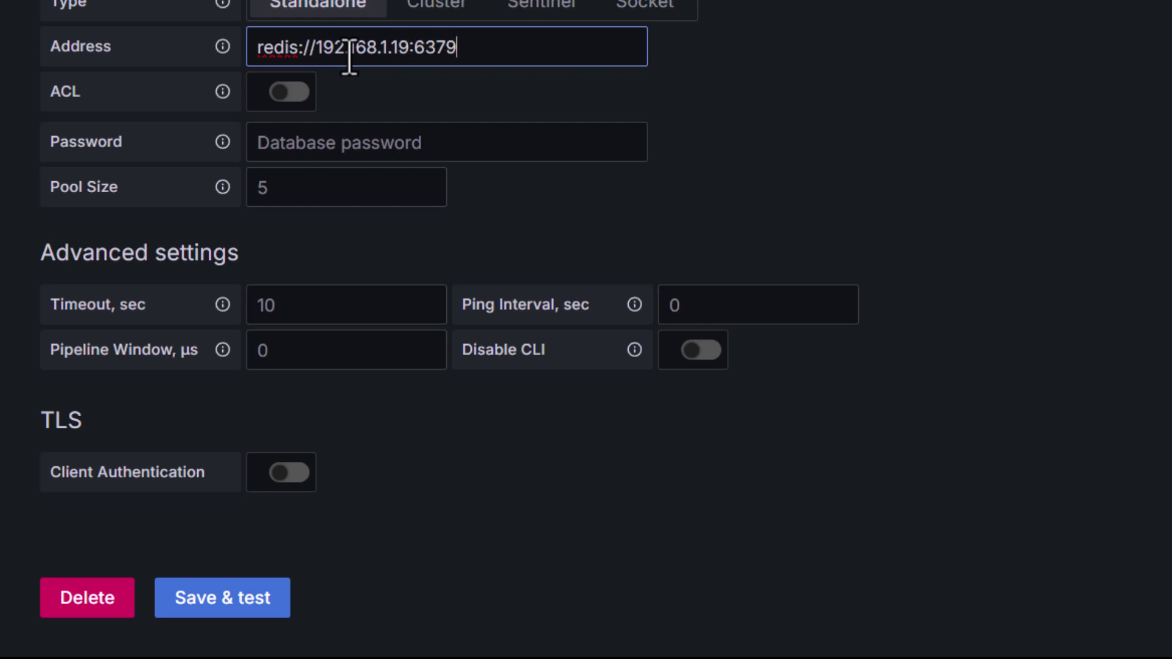
left_click(349, 147)
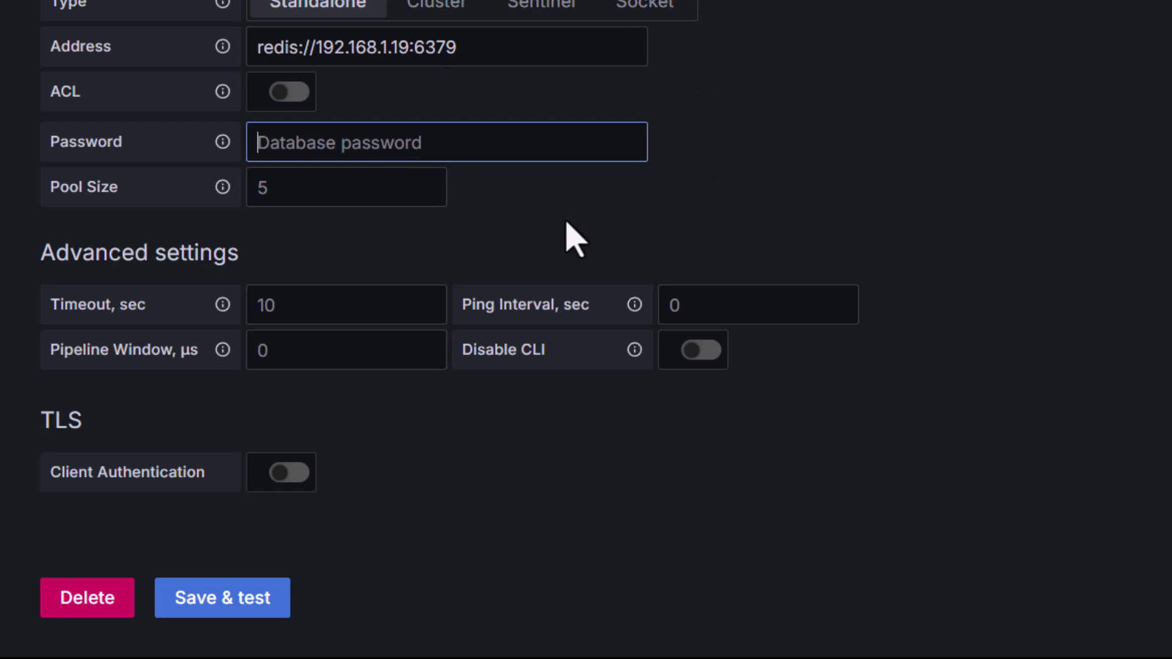
Save and test the Redis data source, and open the list of Grafana dashboards
left_click(255, 600)
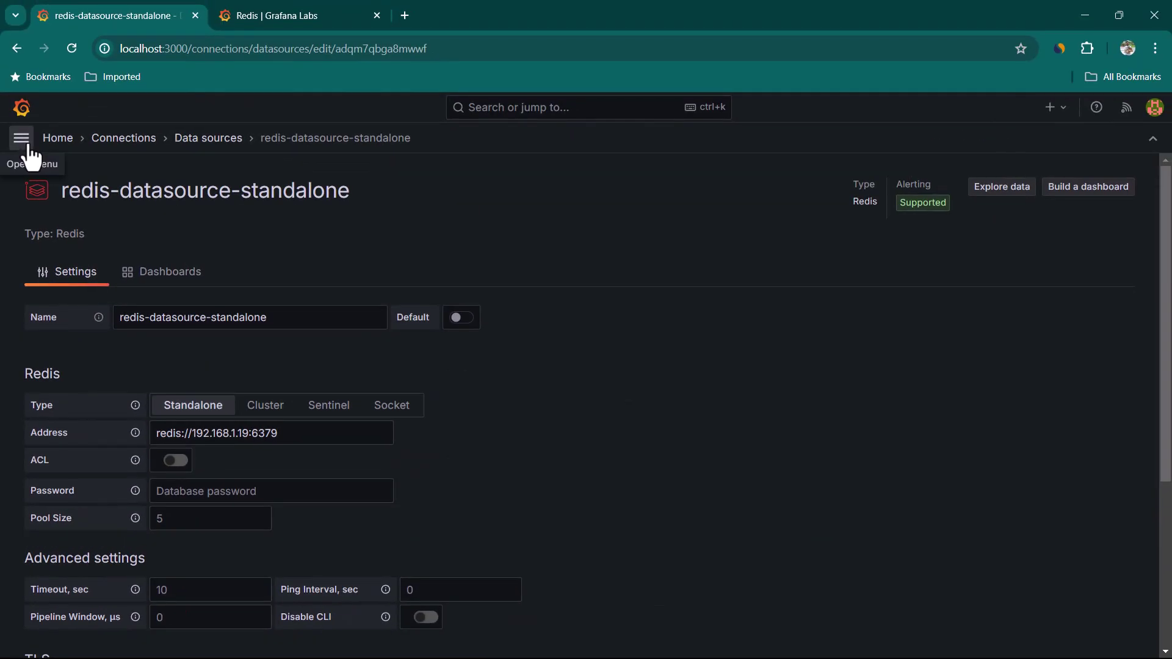
left_click(21, 126)
left_click(102, 217)
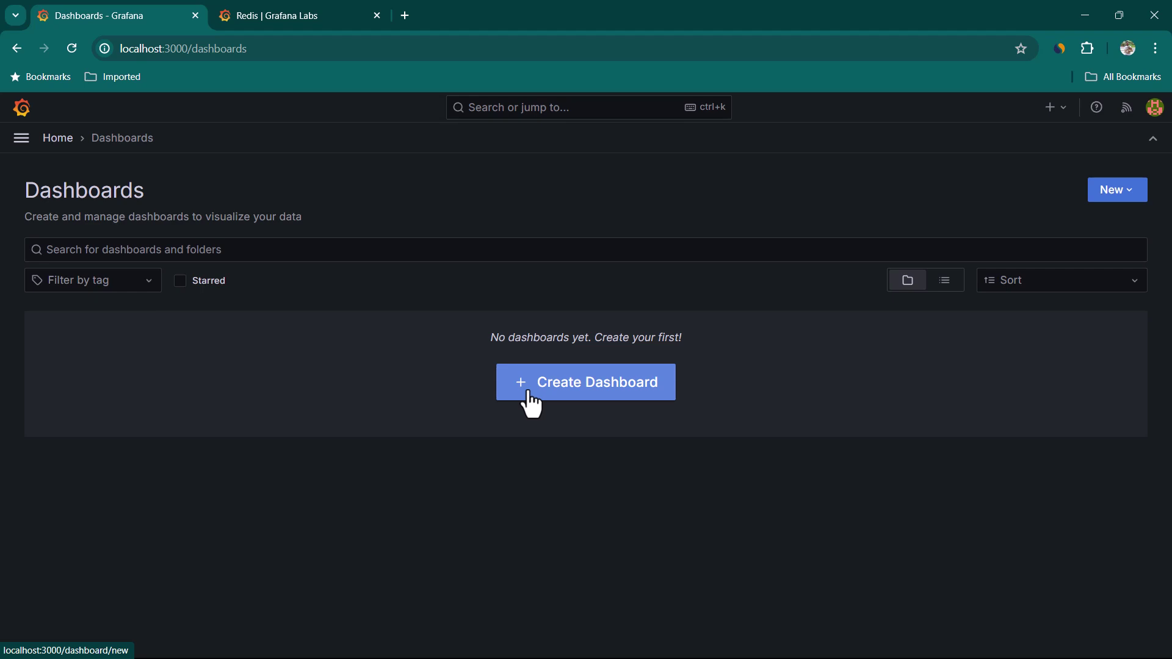
Copy the ID of the predefined Redis dashboard from its Grafana Labs page
left_click(273, 13)
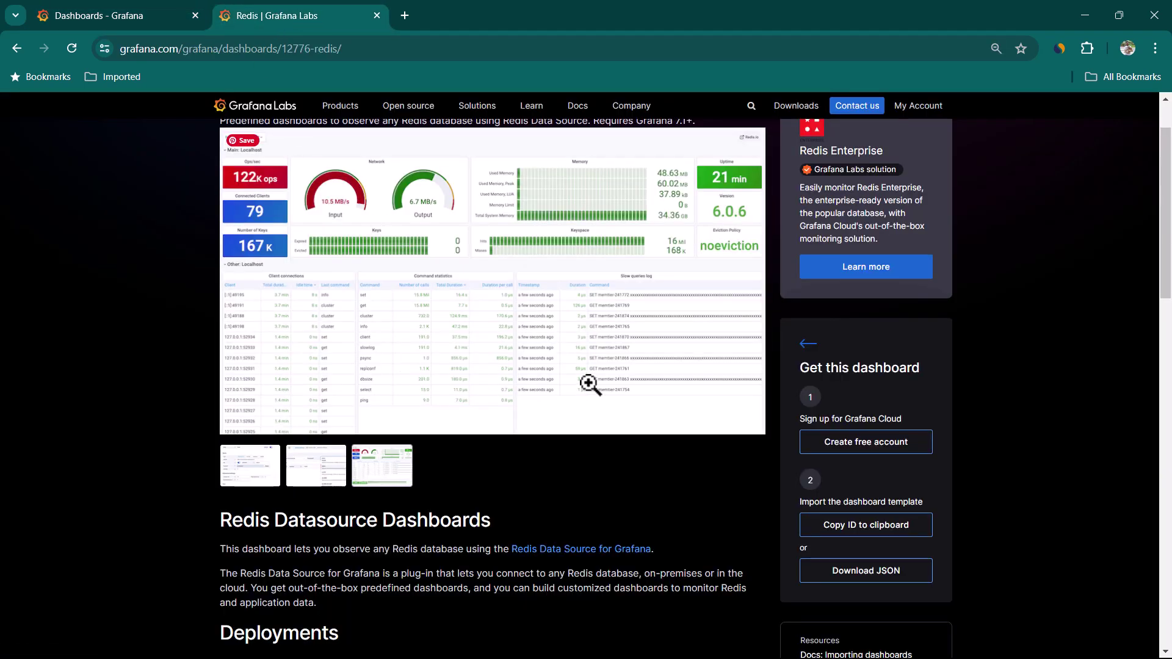
scroll(546, 397, "down", 1)
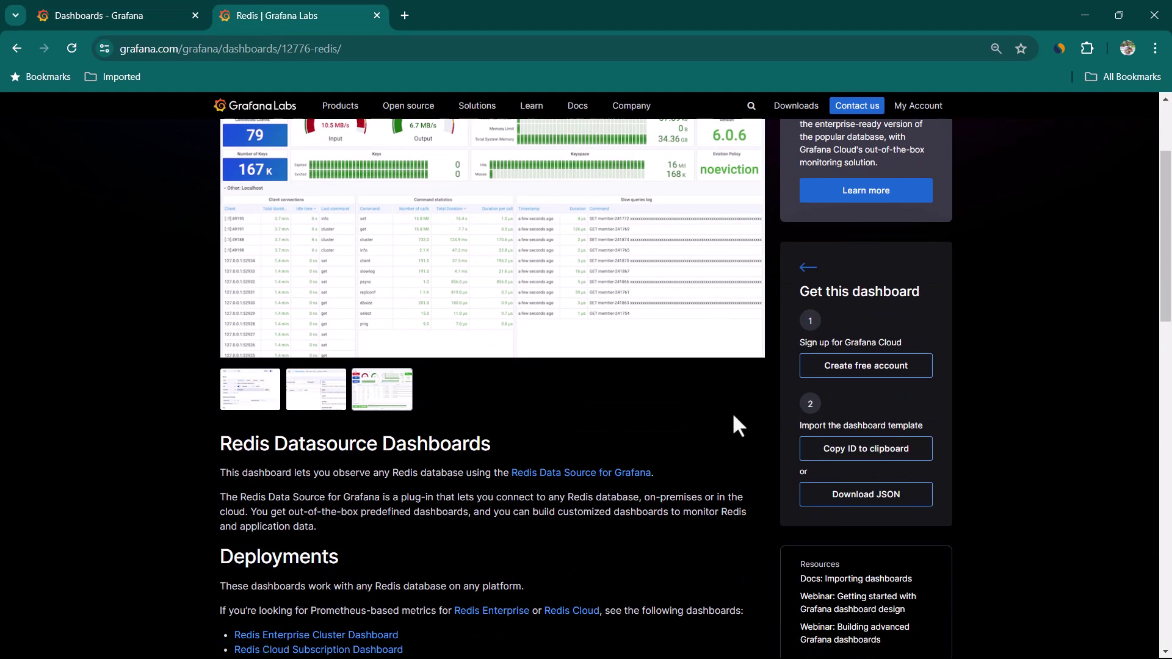
left_click(868, 453)
Start a dashboard import in the local Grafana site and load the template with ID 12776
key("ctrl+Tab")
left_click(1055, 108)
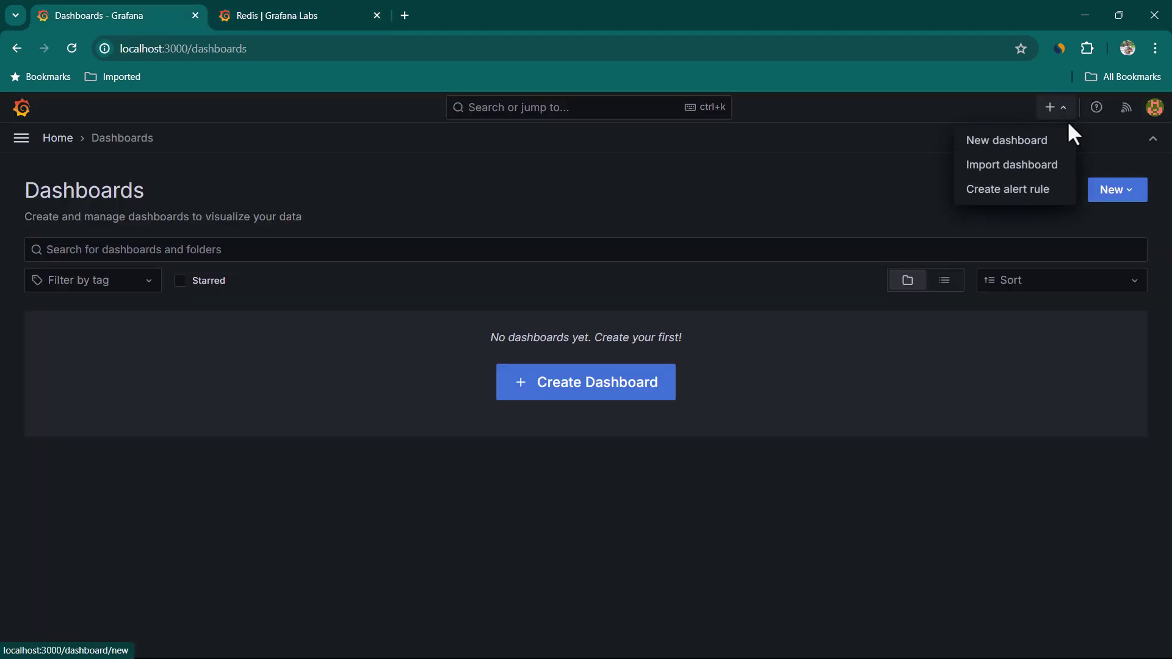
left_click(1031, 164)
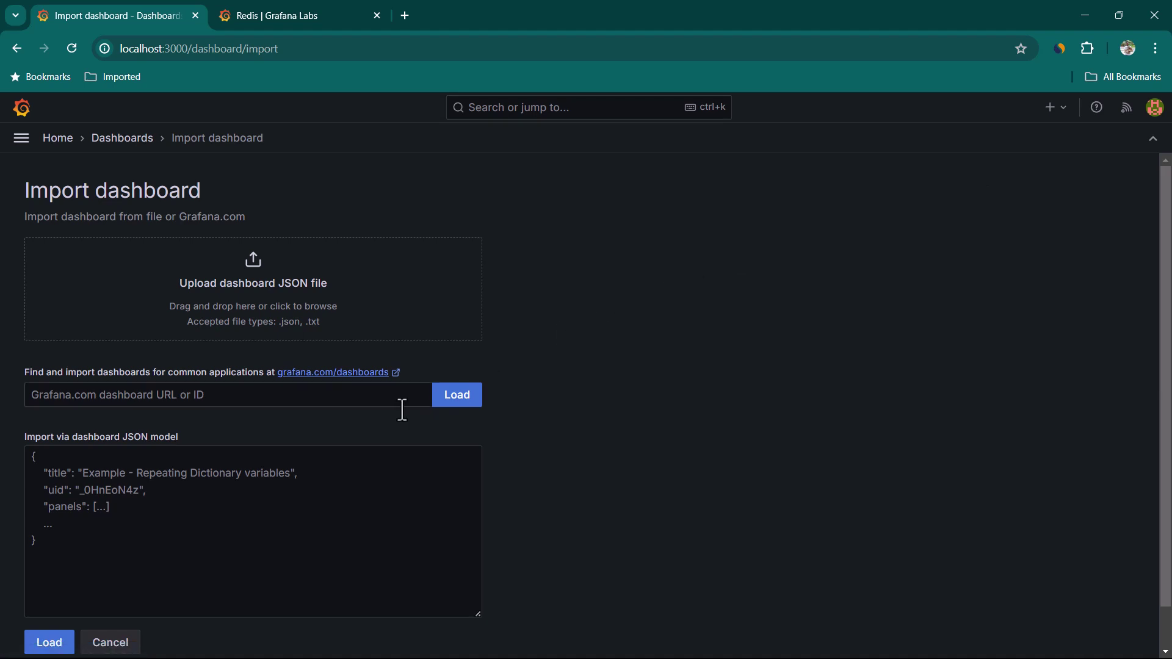
left_click(217, 399)
key("ctrl+v")
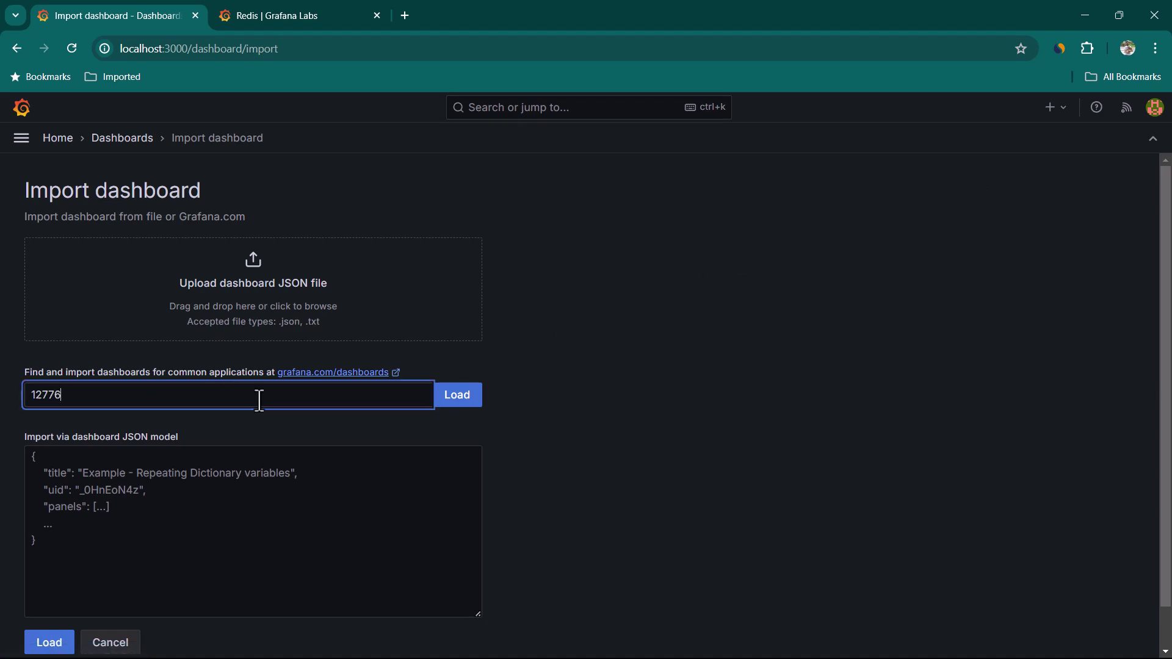
left_click(467, 398)
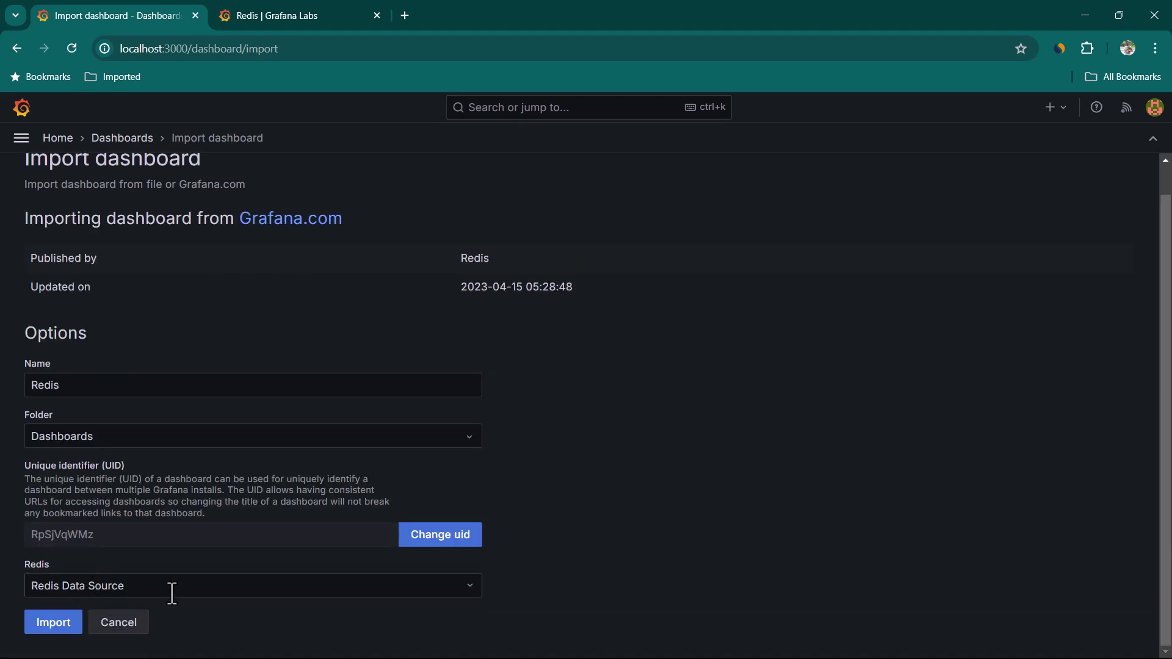
Choose redis-datasource-standalone as the Redis data source and import the dashboard
left_click(210, 592)
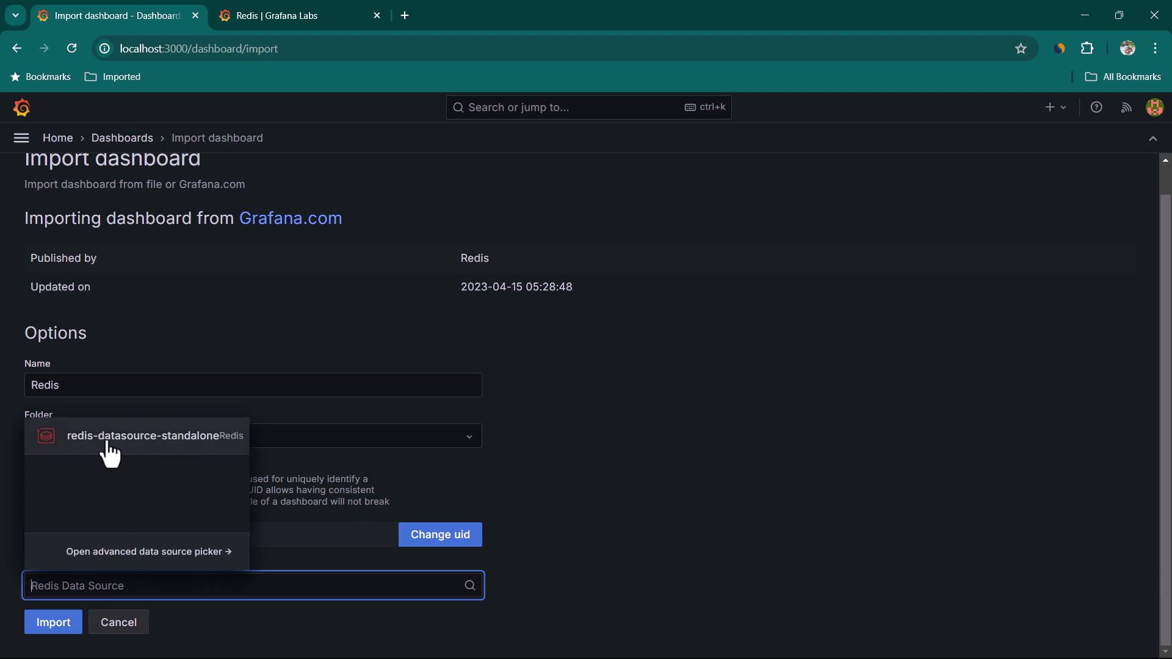
left_click(193, 449)
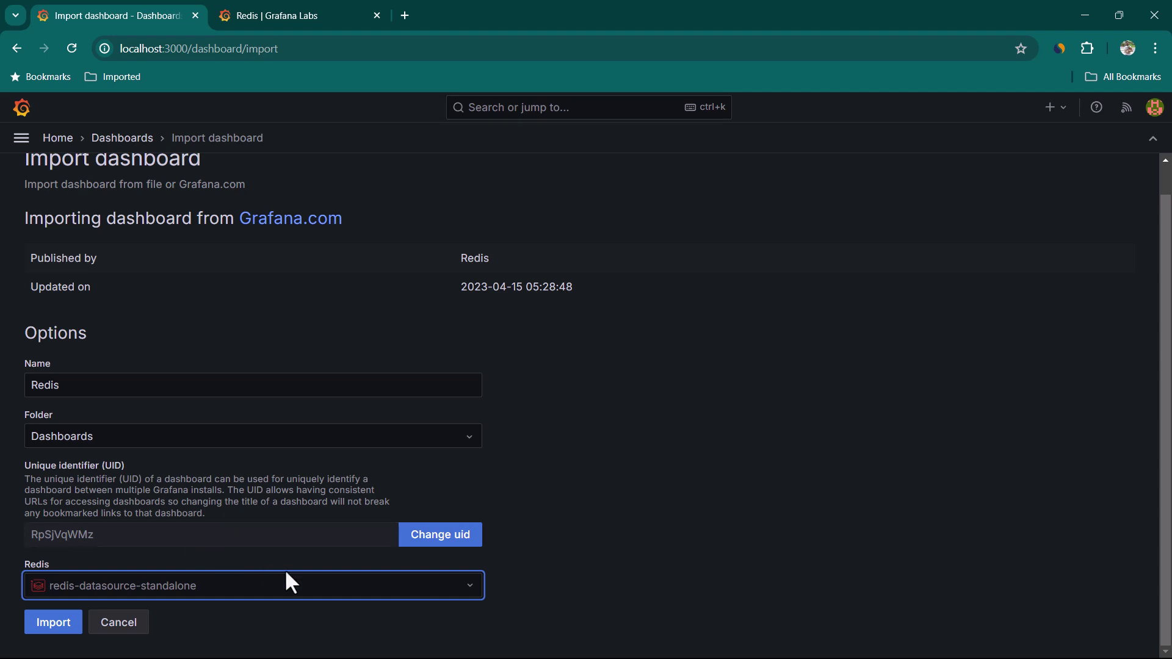
left_click(56, 624)
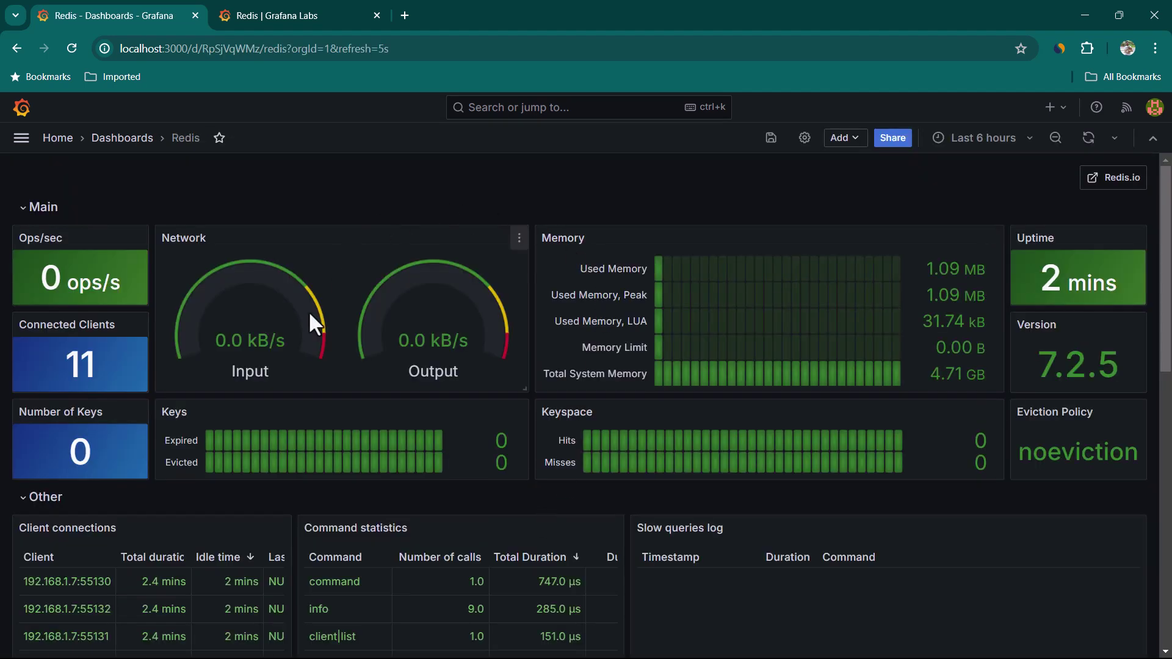
Collapse the Redis Cluster row on the dashboard and set the auto-refresh interval to 10s
scroll(496, 498, "down", 1)
scroll(496, 498, "down", 10)
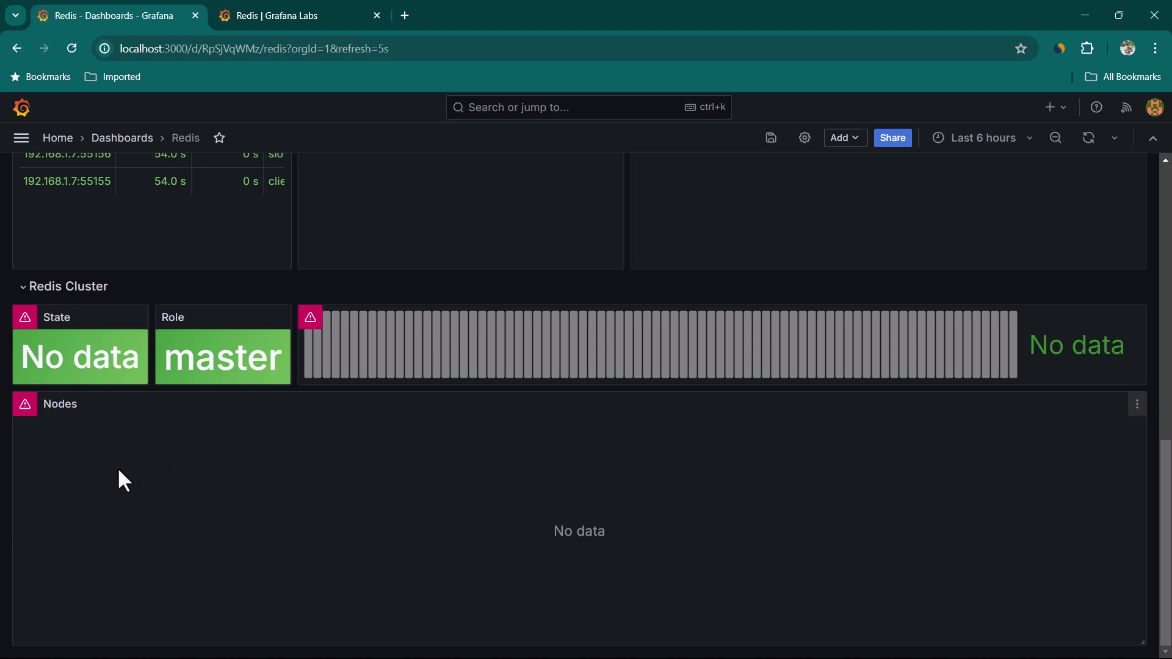
left_click(24, 290)
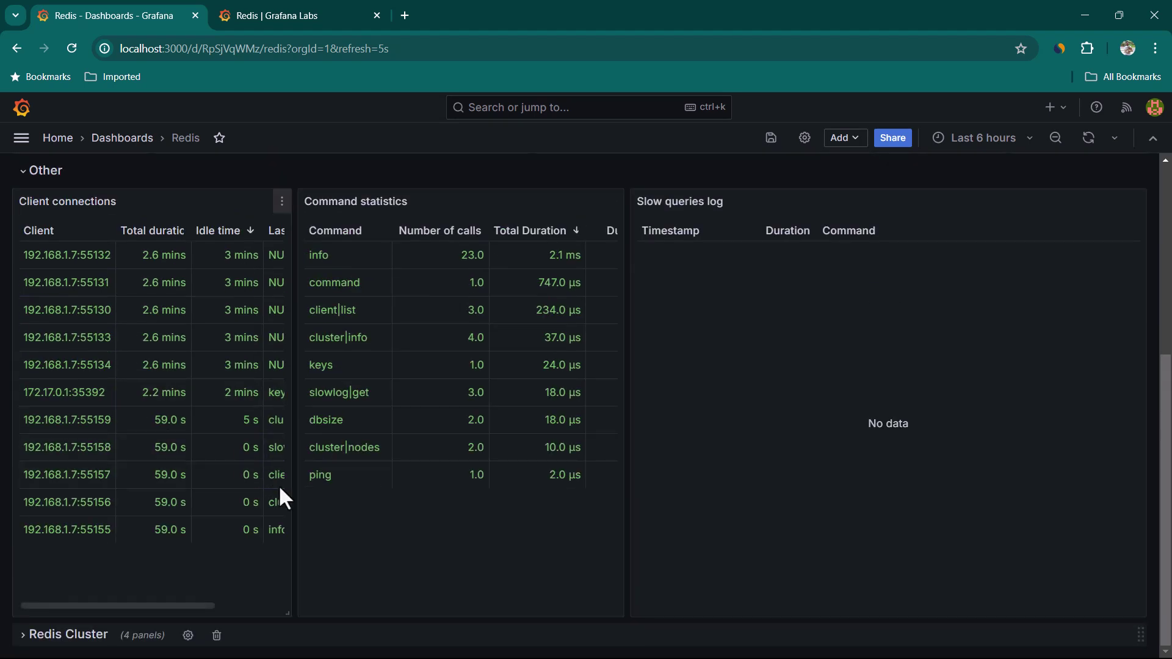
scroll(278, 485, "up", 1)
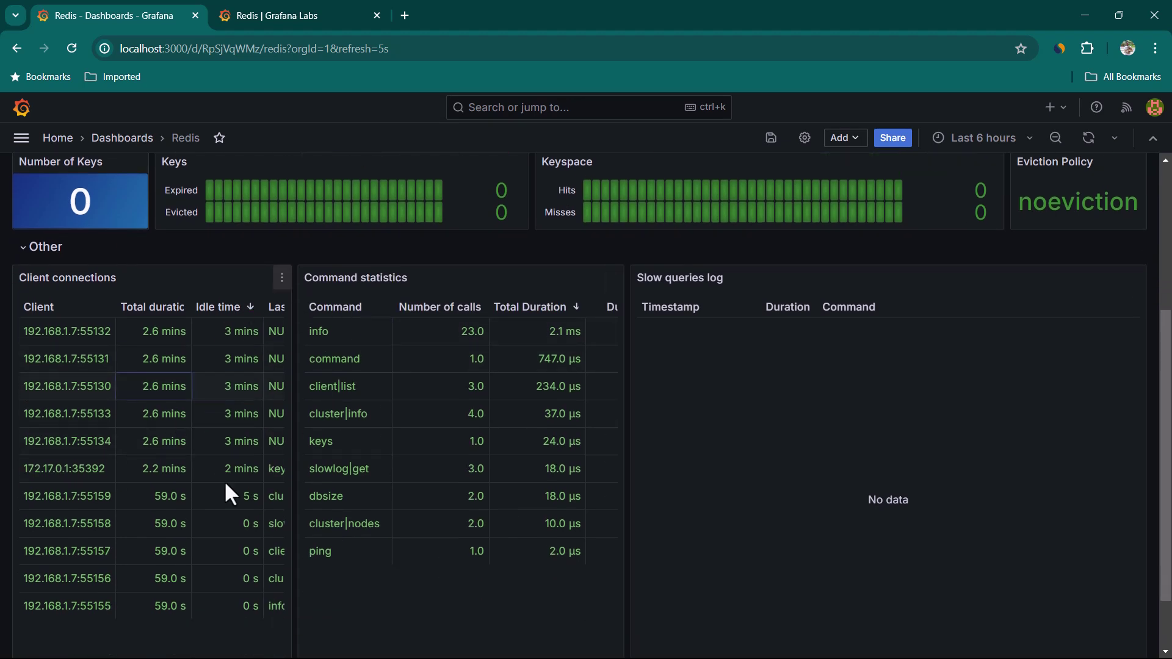
scroll(384, 526, "up", 3)
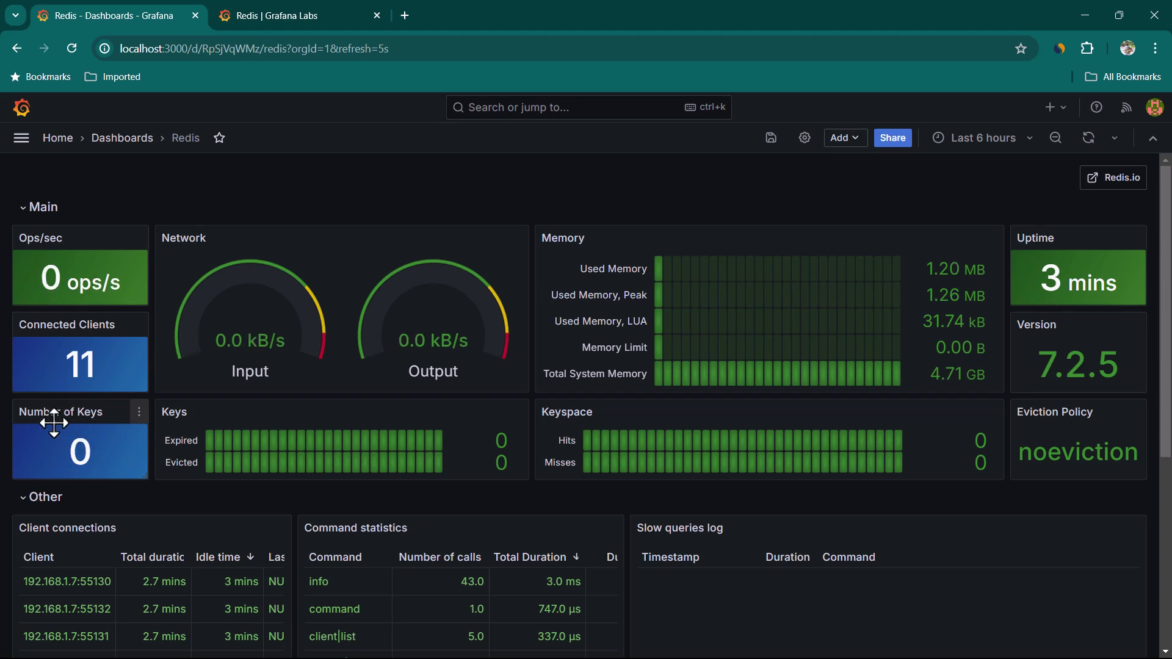
left_click(1115, 139)
left_click(1099, 213)
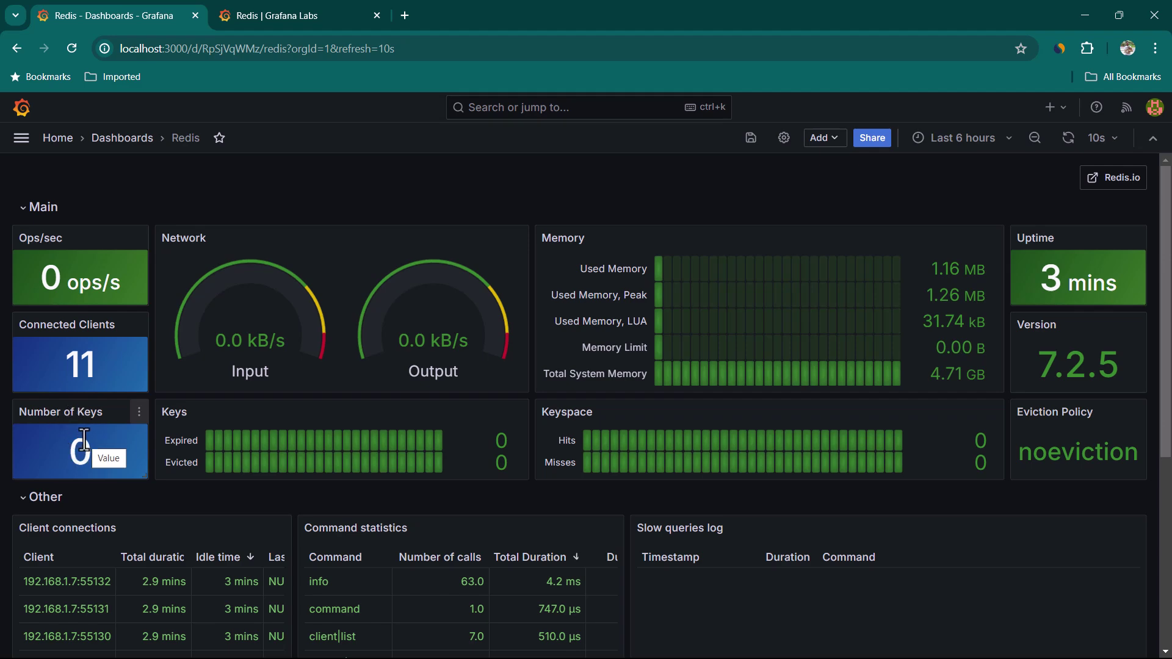
Switch to the redis-cli terminal and store the key product1 with the value laptop
key("alt+Tab")
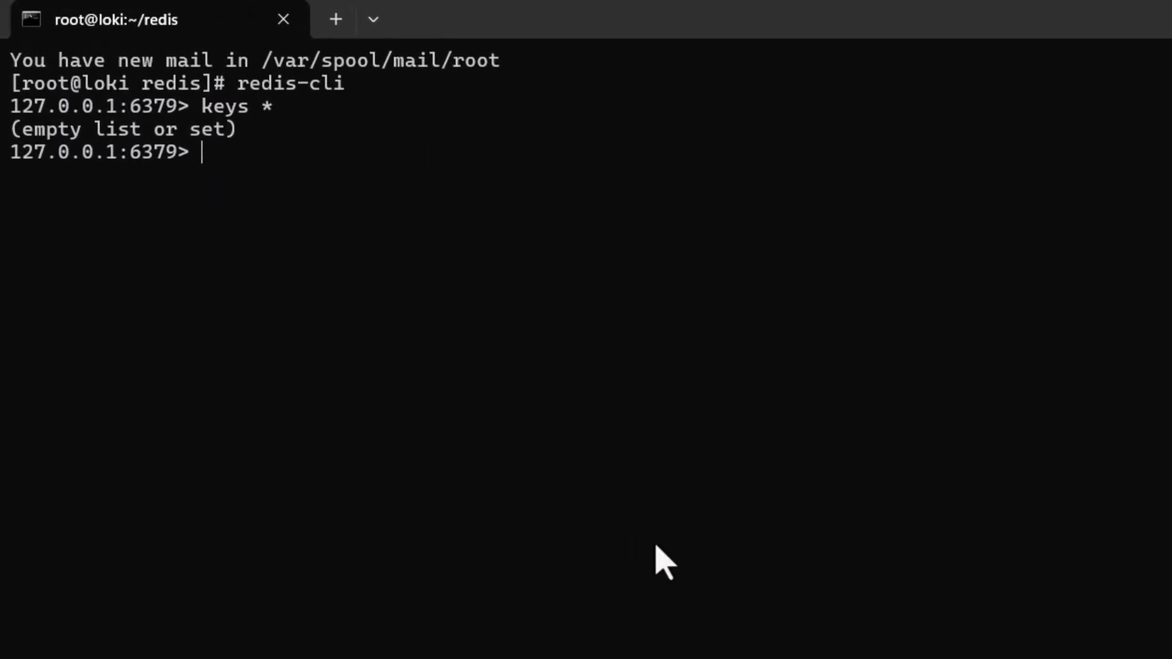
type("set ")
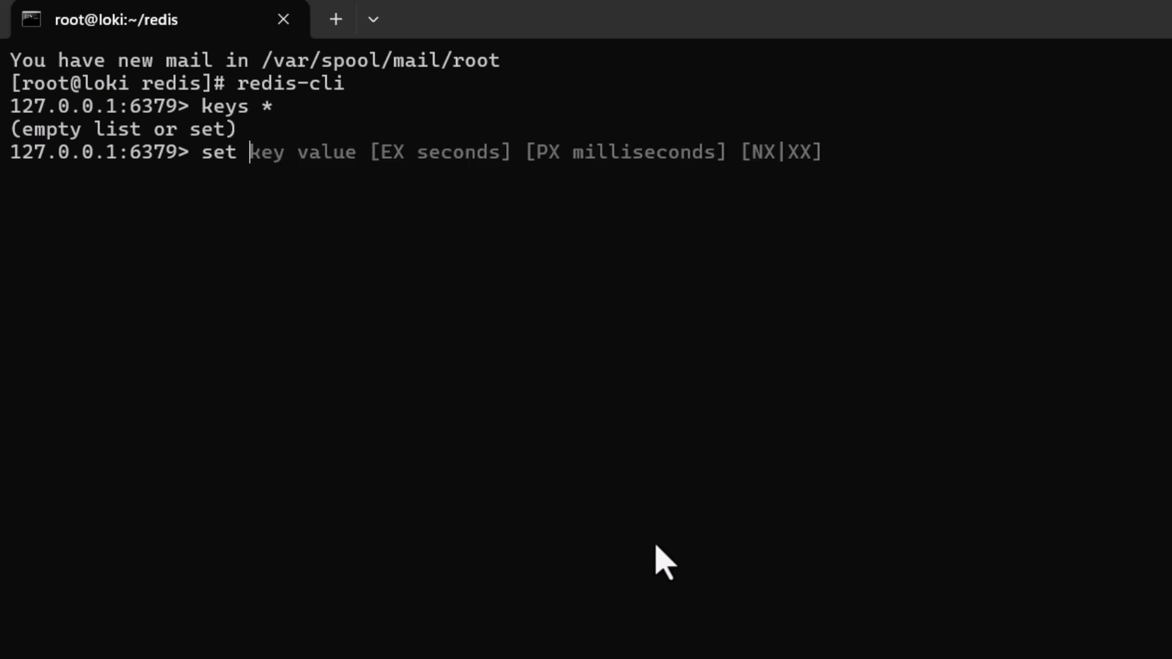
type("product1")
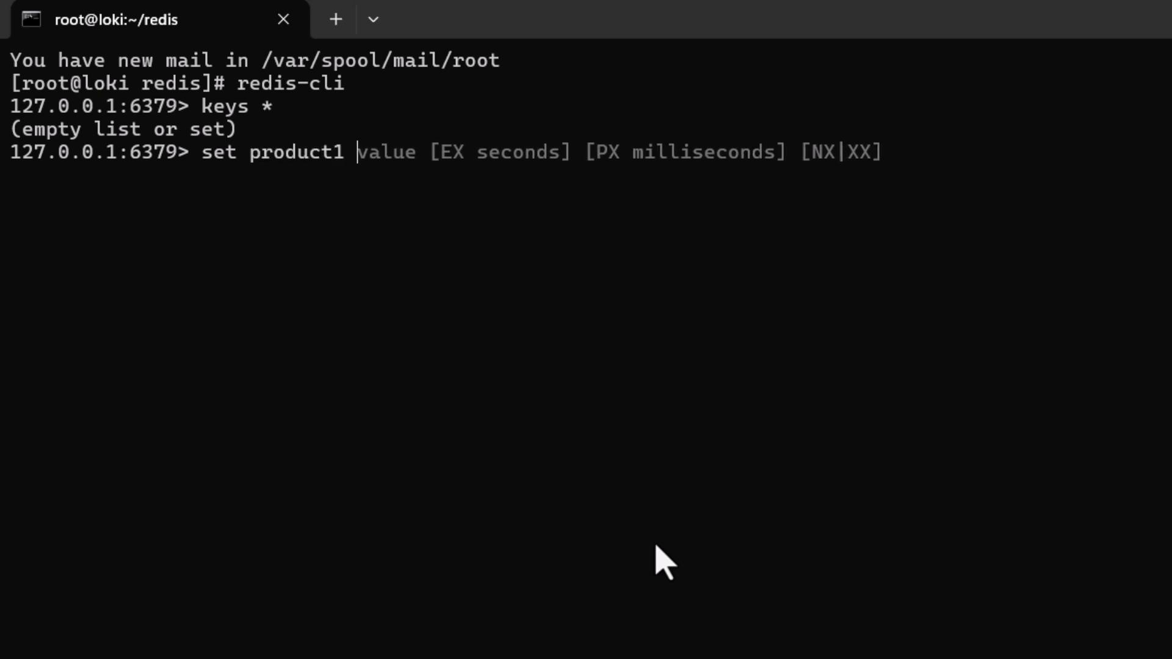
type(" laptop")
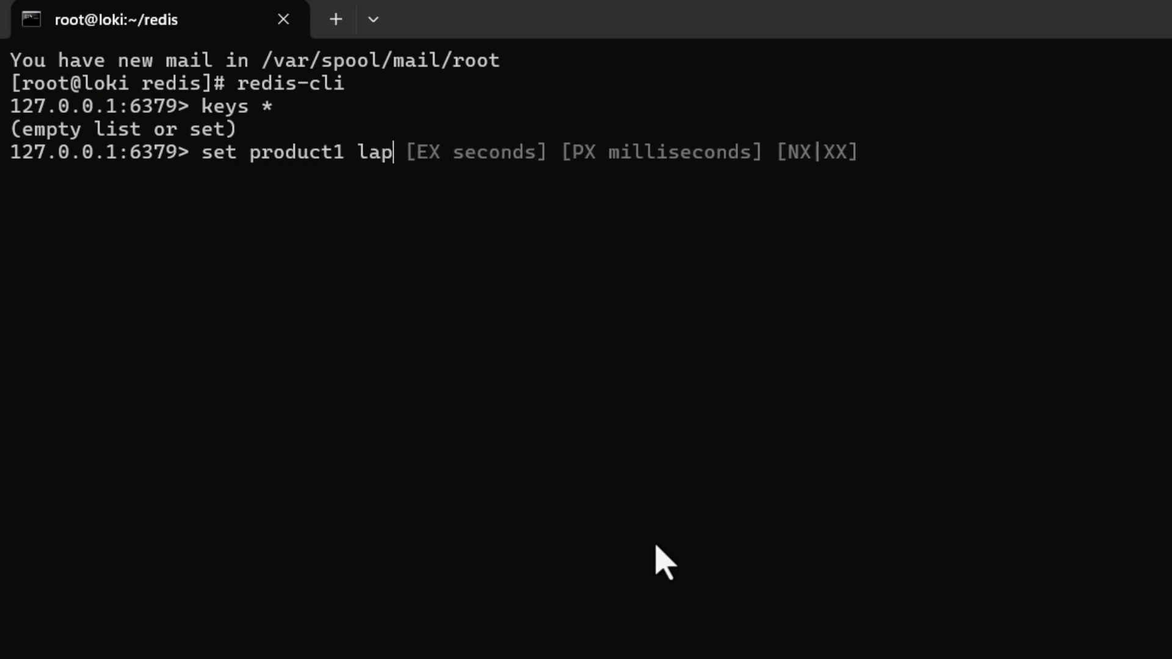
key("Return")
Store the key product2 with the value camera and product3 with the value gopro
type("set product2")
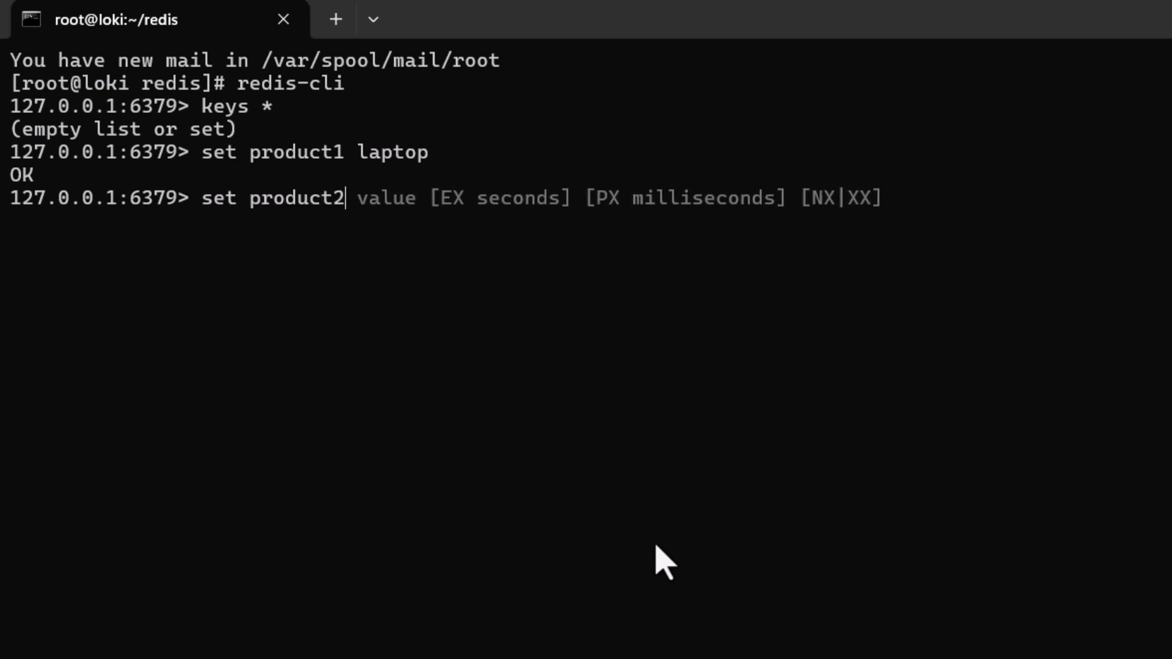
type(" camera")
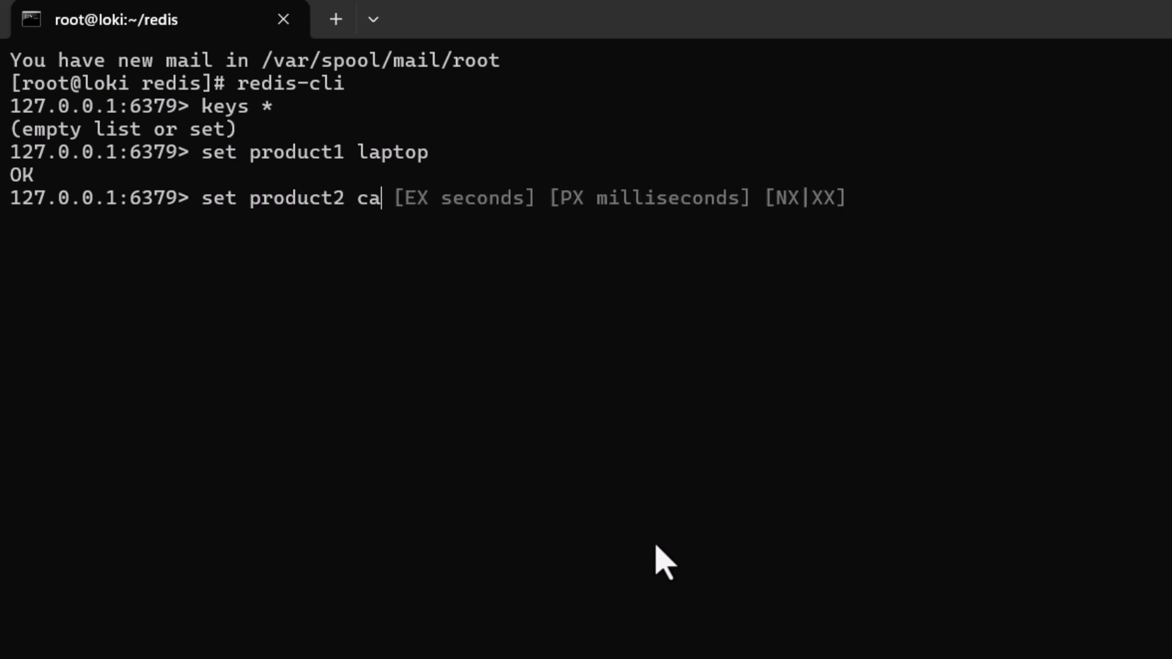
key("Return")
type("set")
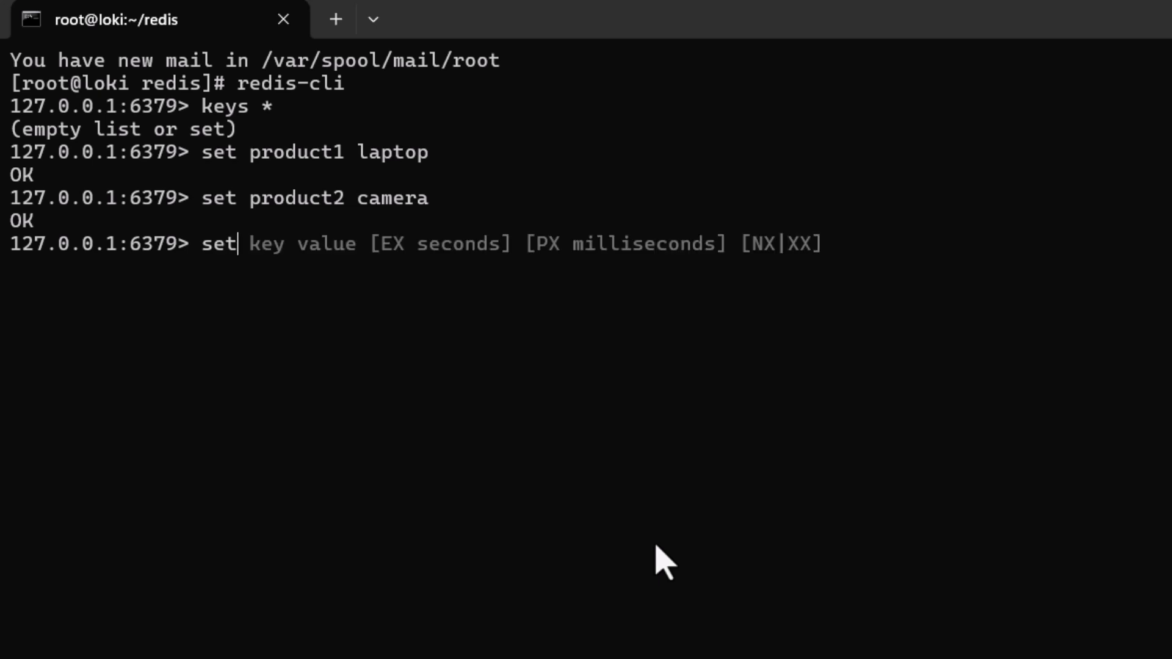
type(" product3 ")
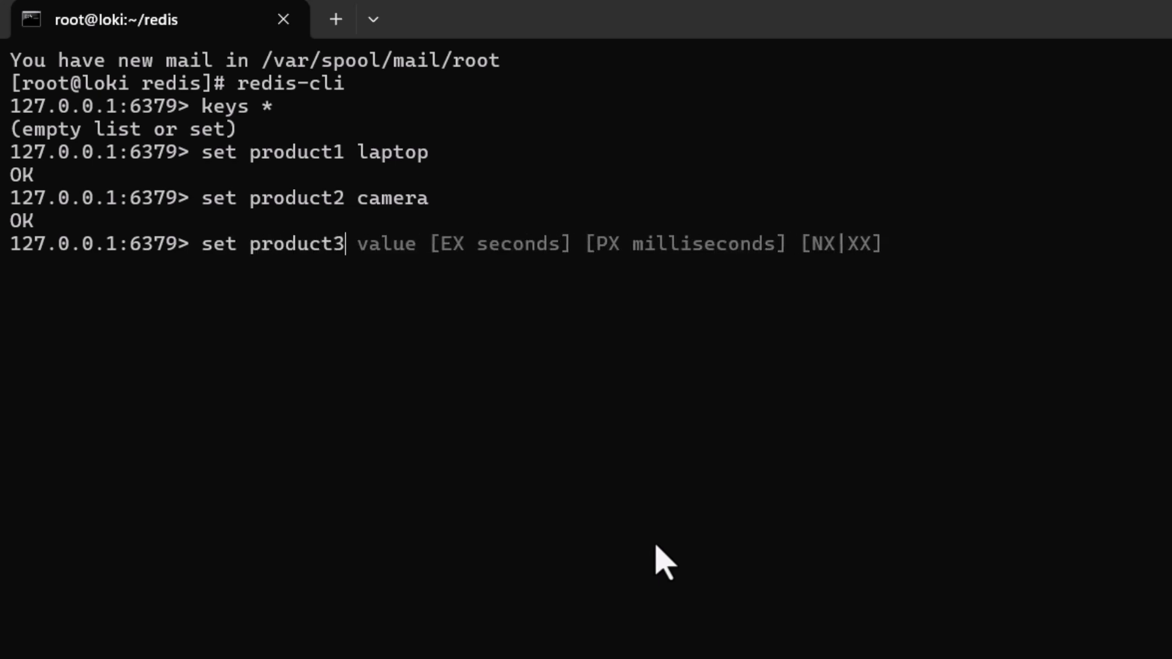
type("gopro")
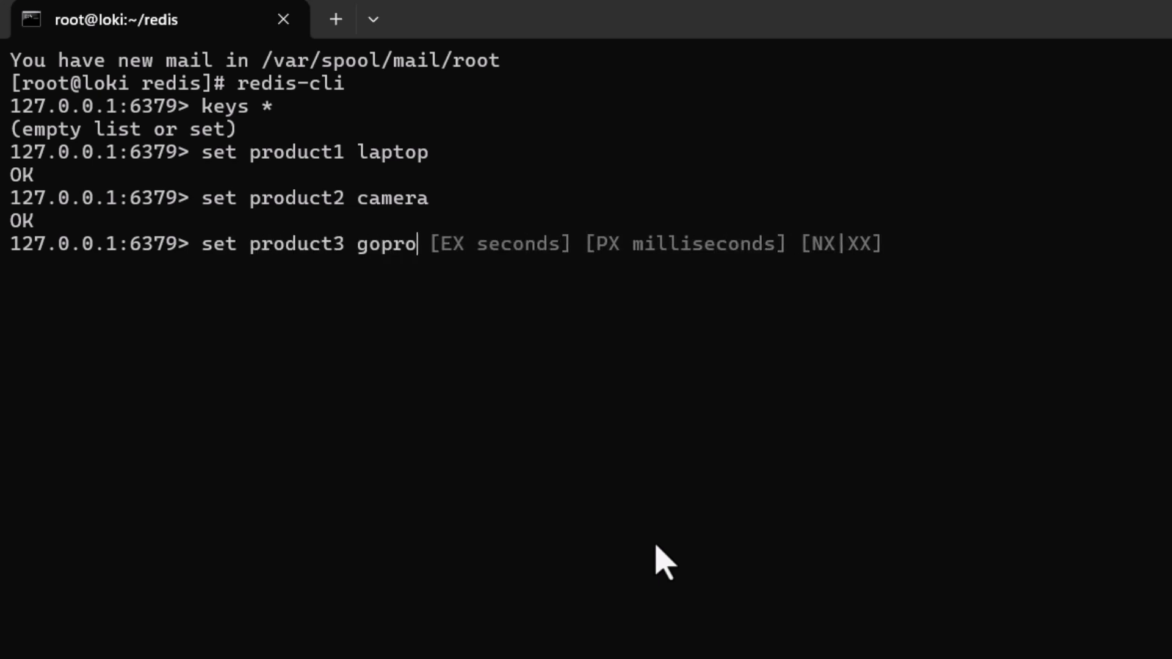
key("Return")
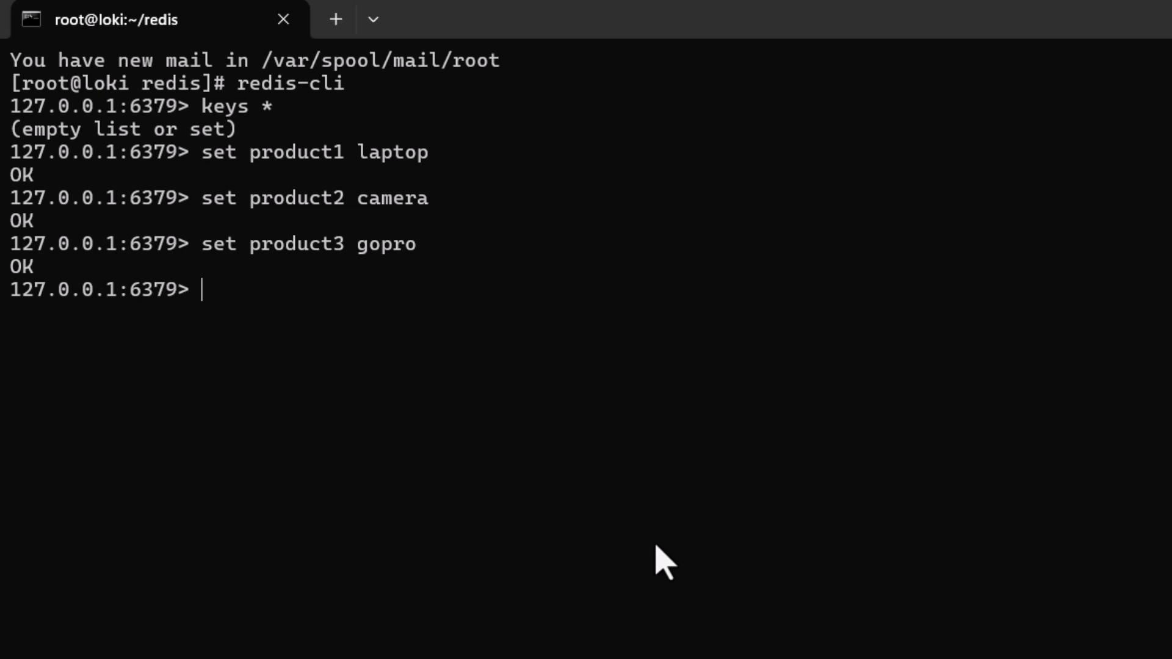
List all Redis keys with keys * and read the value stored under product2
type("keys ")
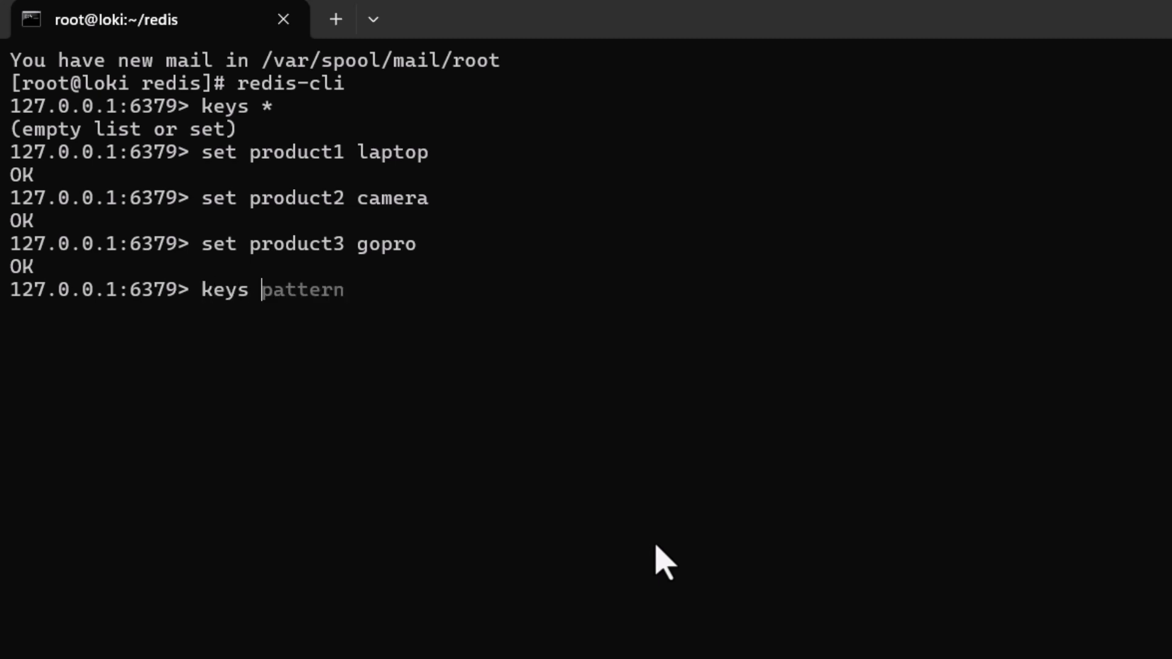
type("*")
key("Return")
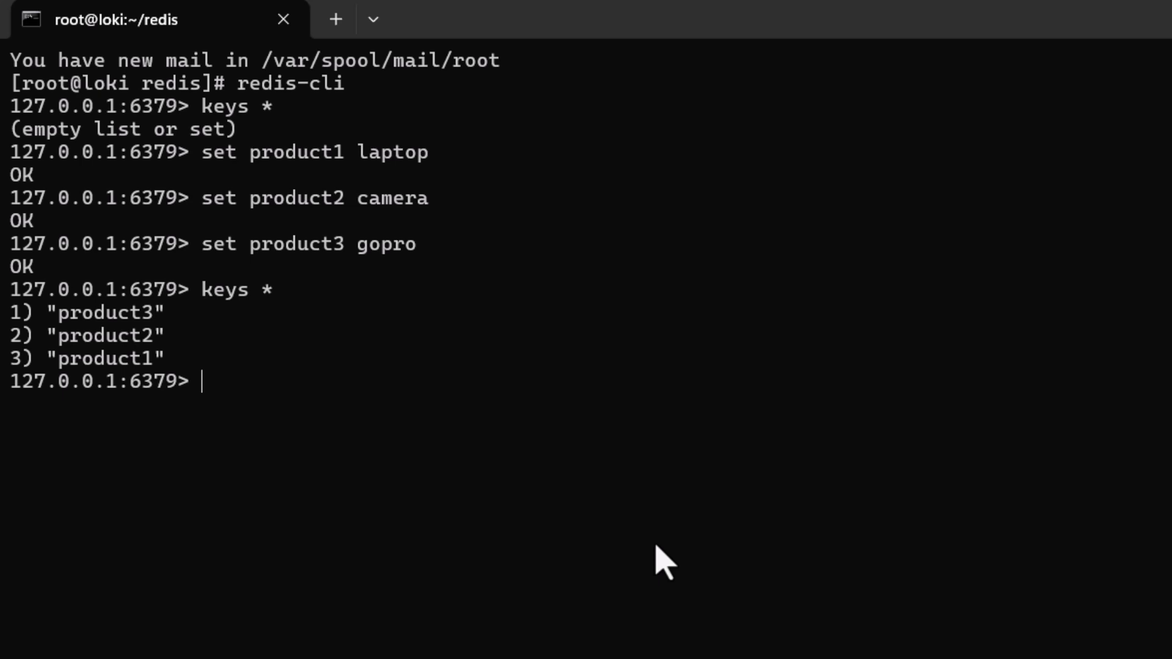
type("get ")
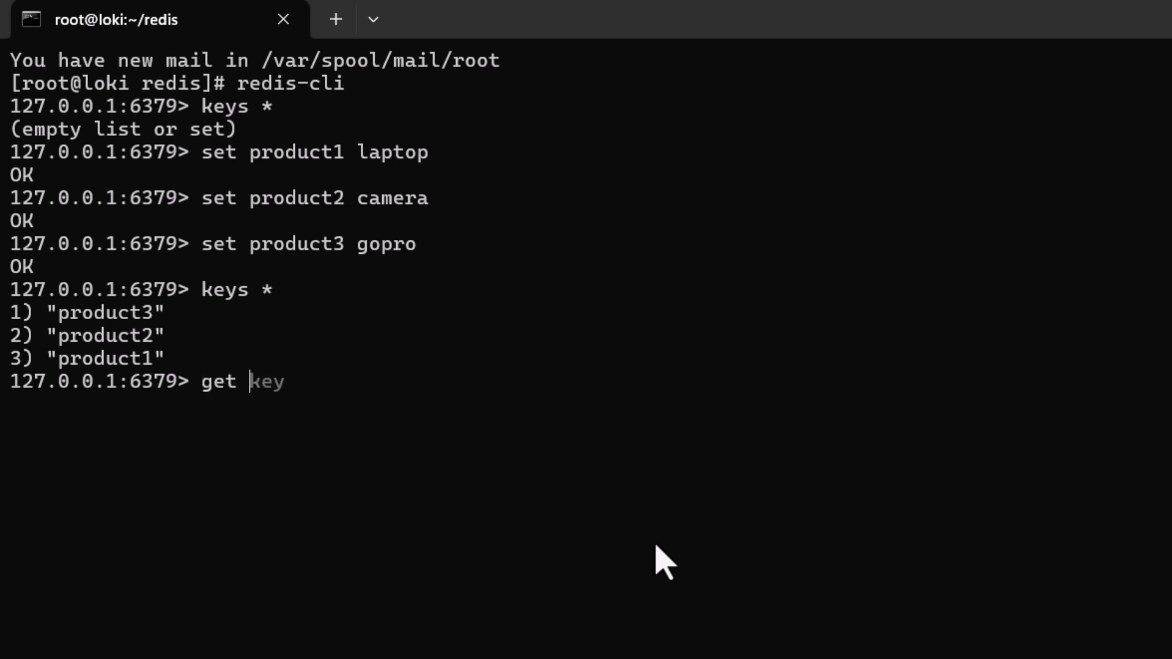
type("product2")
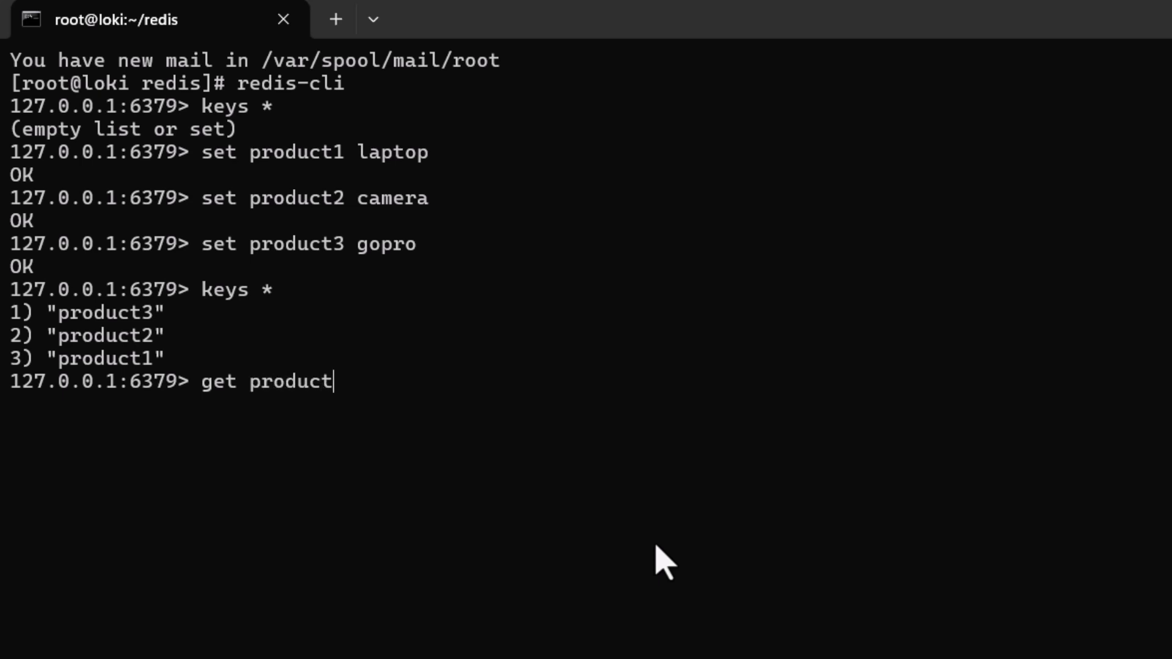
key("Return")
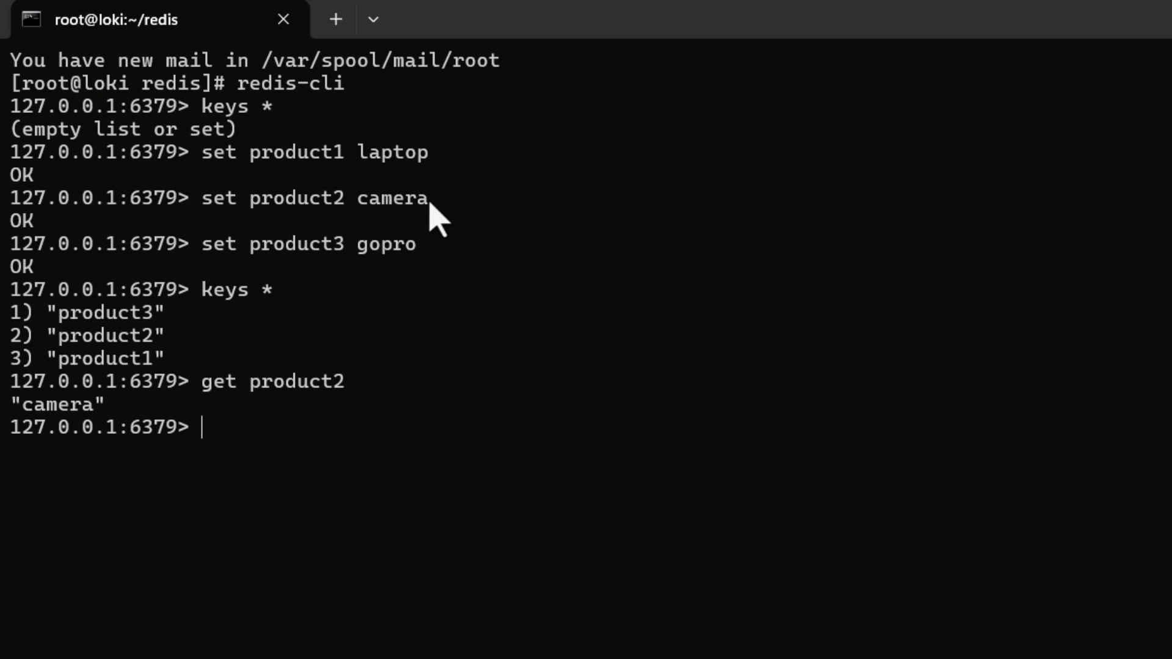
left_click_drag(429, 206, 360, 204)
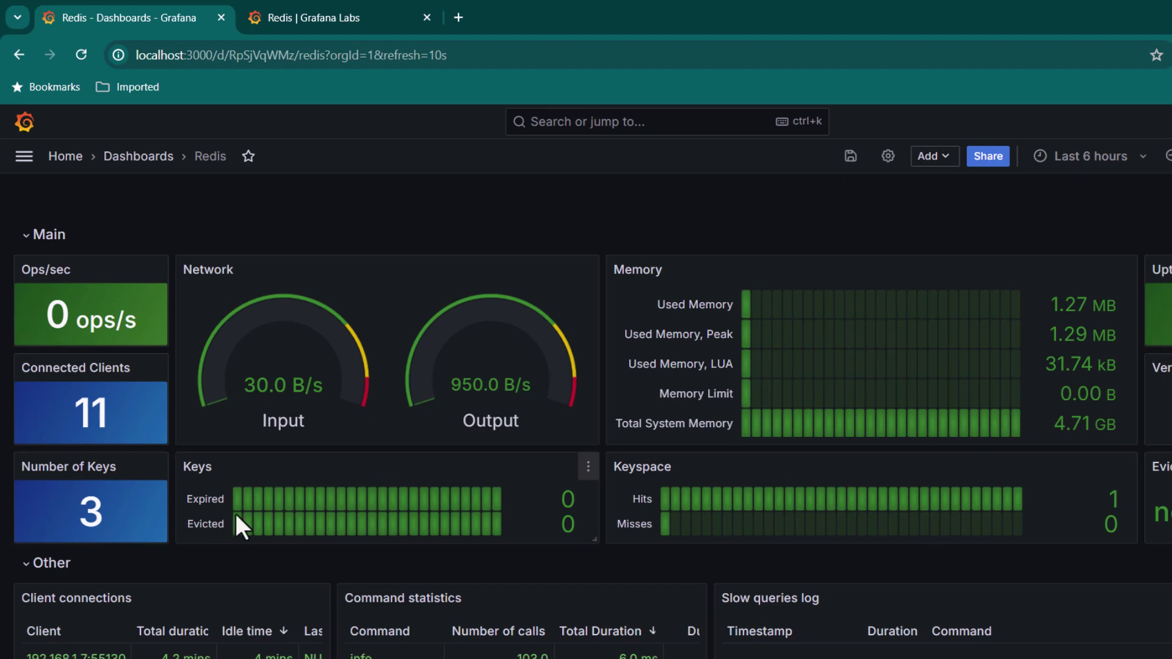
Switch to the redis-cli terminal and try to store product4 with the command set product4 tv 3
key("alt+Tab")
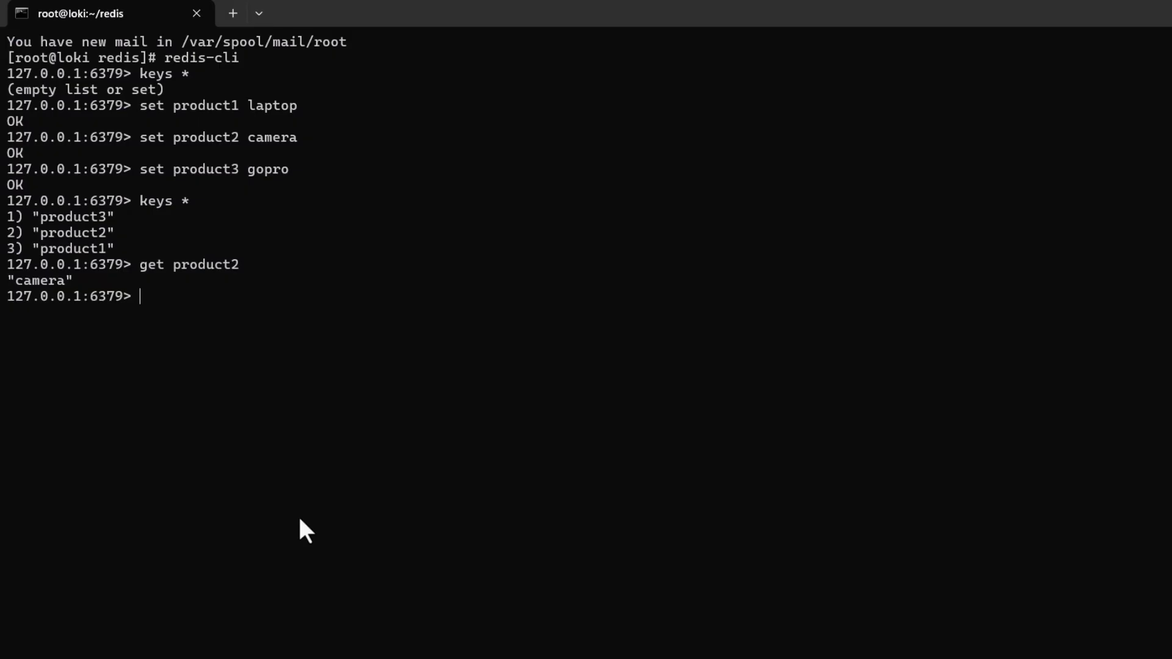
type("set pro")
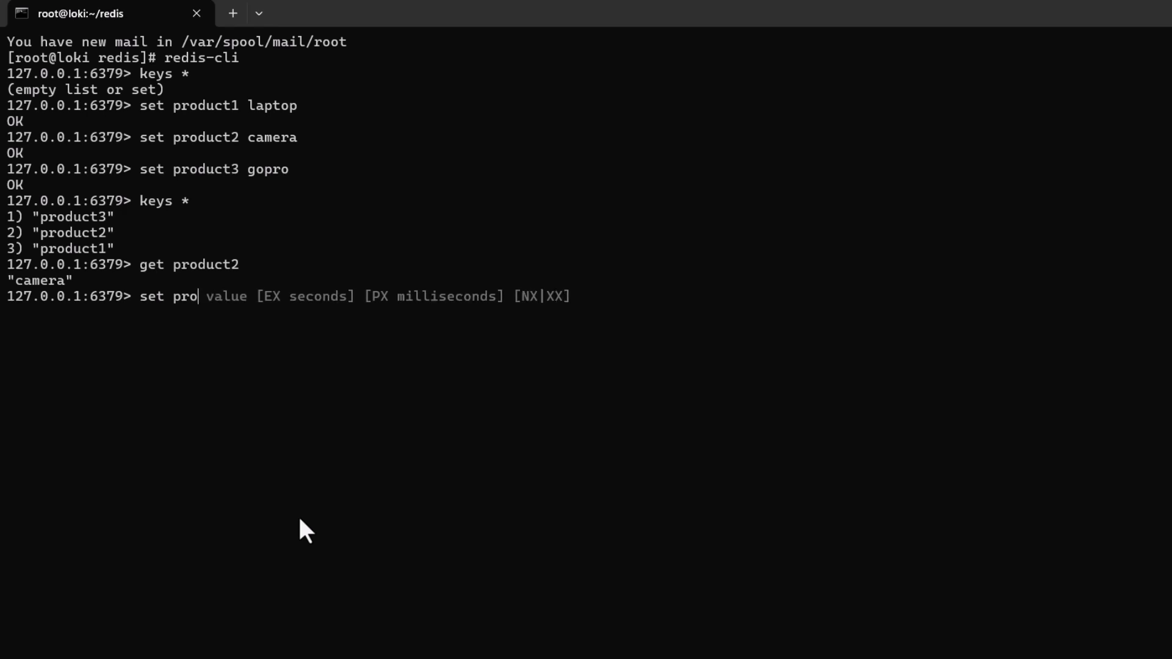
type("duct4 ")
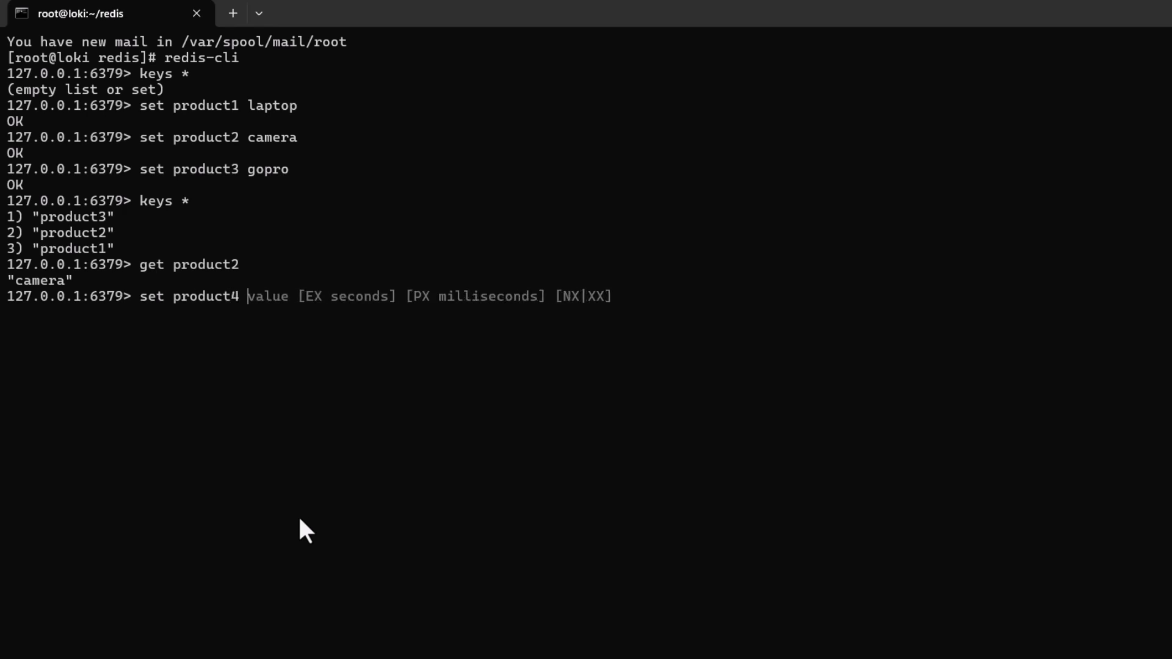
type("tv ")
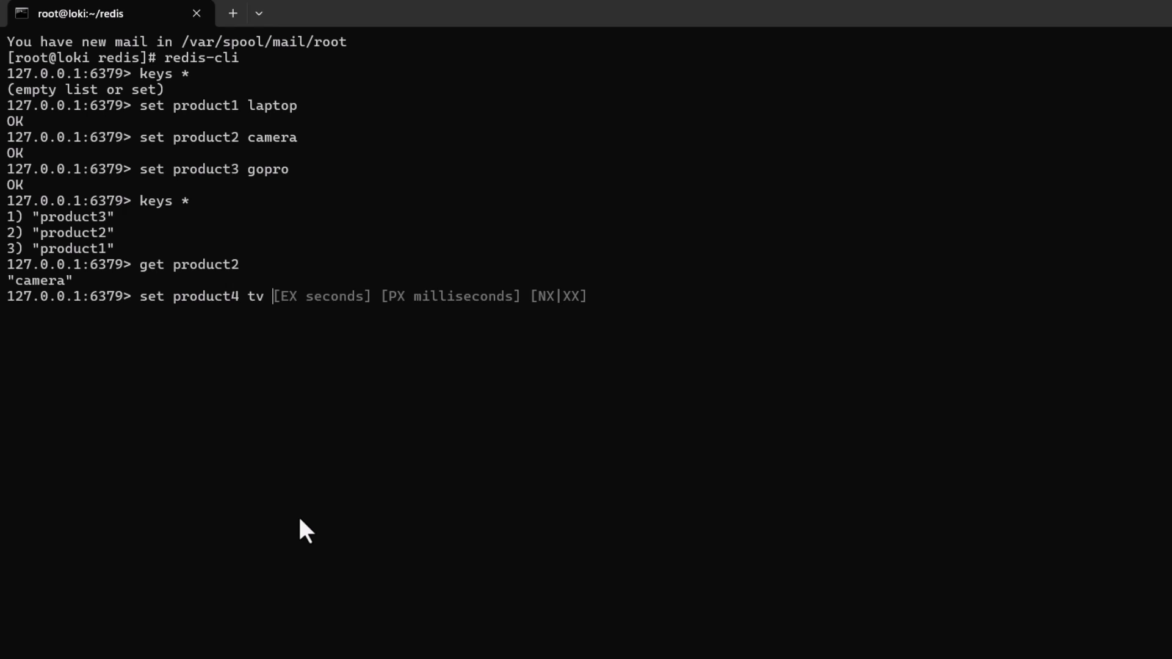
type("3")
key("Return")
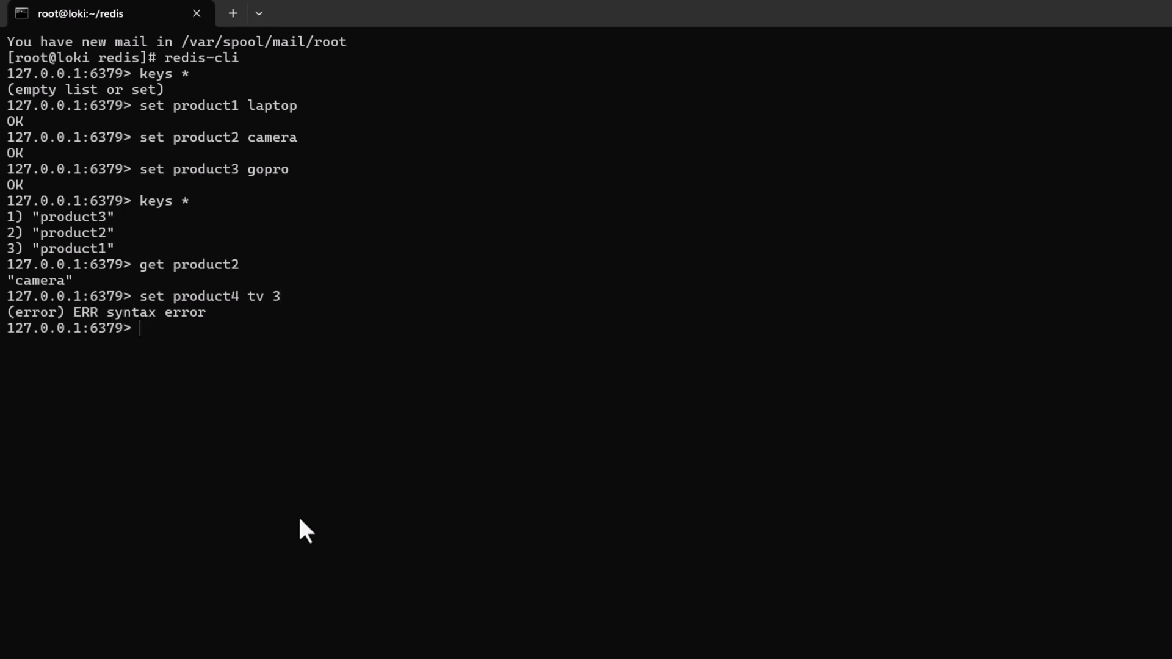
Correct the command to set product4 tv EX 3 so the key is stored with a 3-second expiry
key("Up")
key("Left")
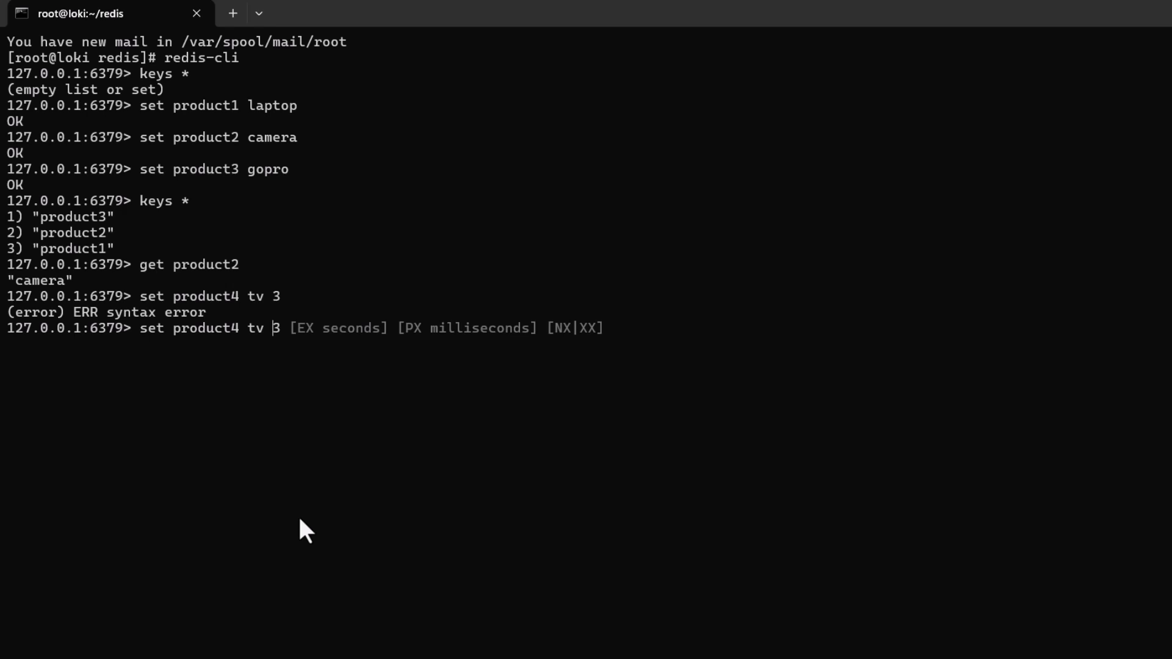
type("EX")
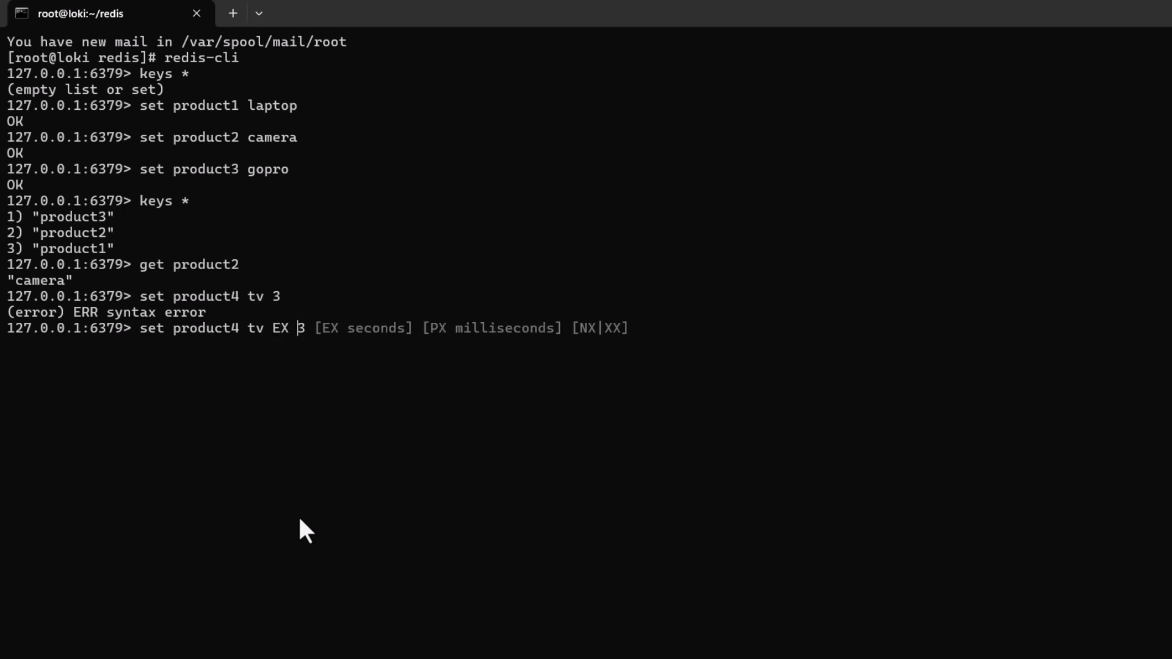
key("Return")
Read the value stored under product4
type("get ")
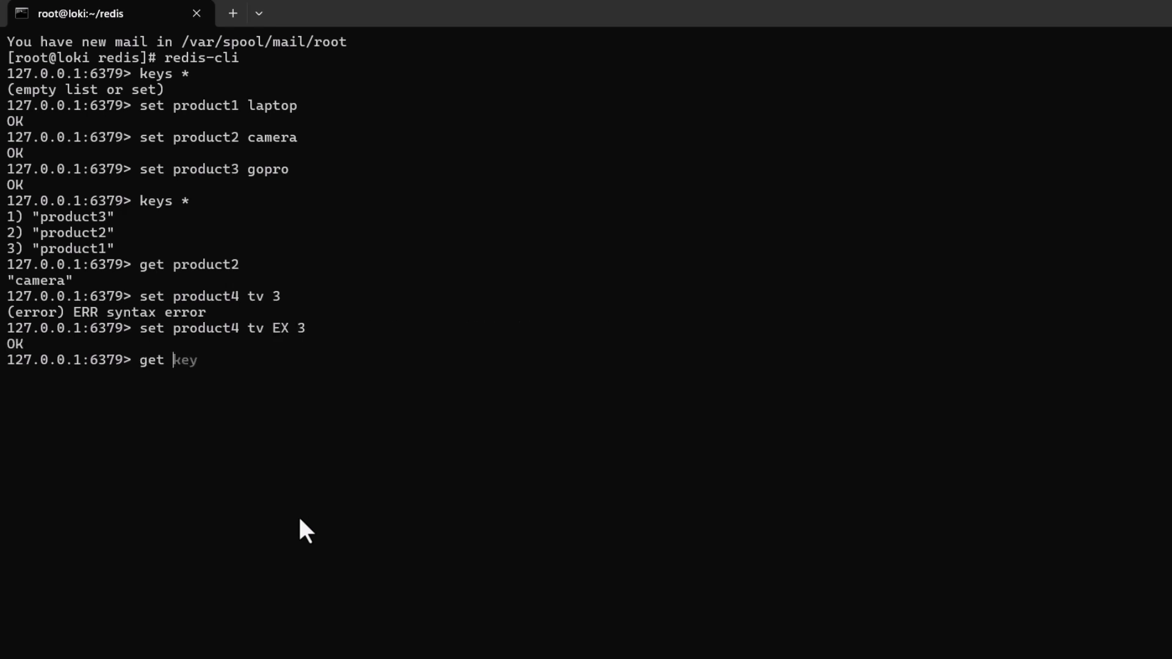
type("product4")
key("Return")
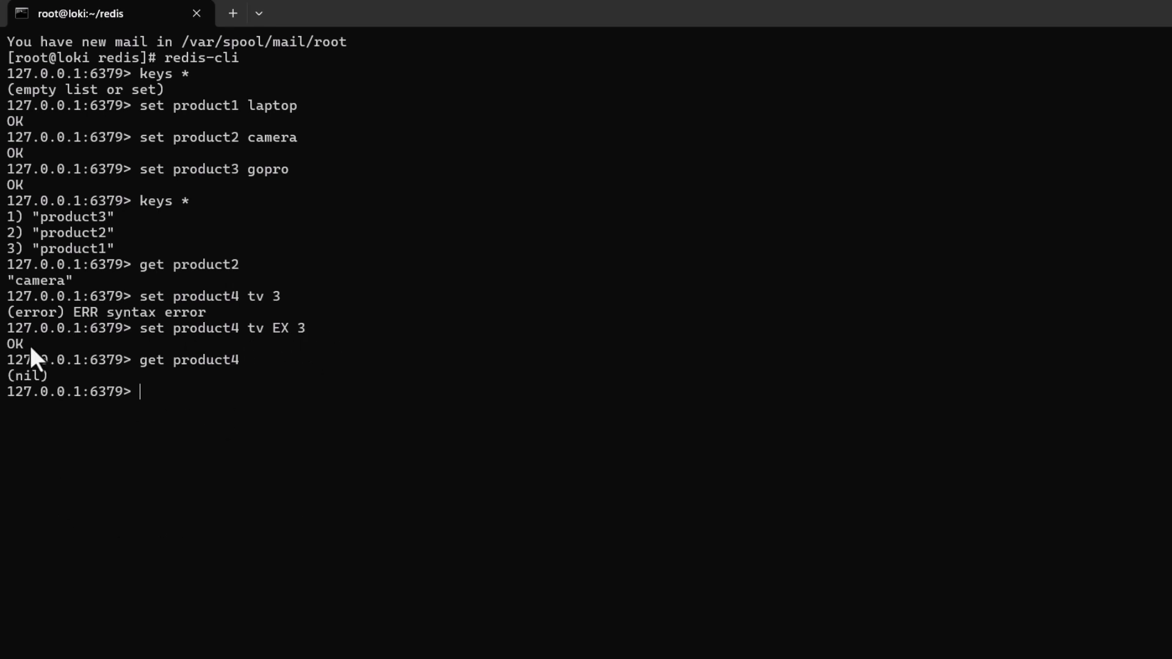
Switch to the Grafana dashboard and examine the Memory panel and the Client connections and Command statistics tables
key("alt+Tab")
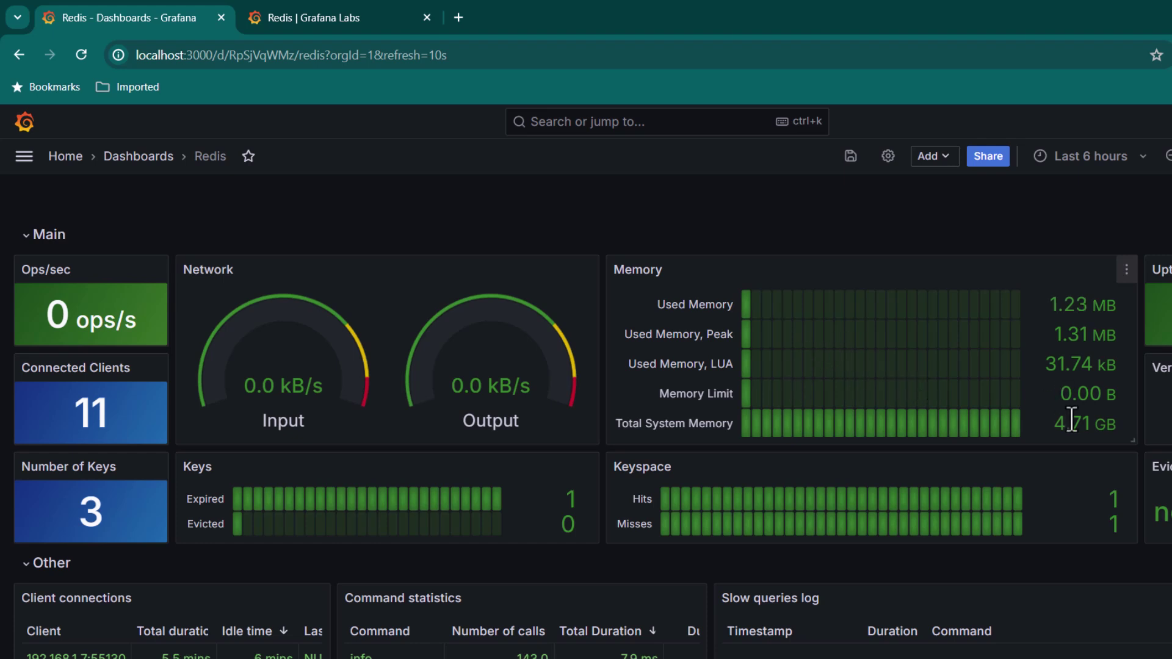
left_click_drag(644, 423, 888, 423)
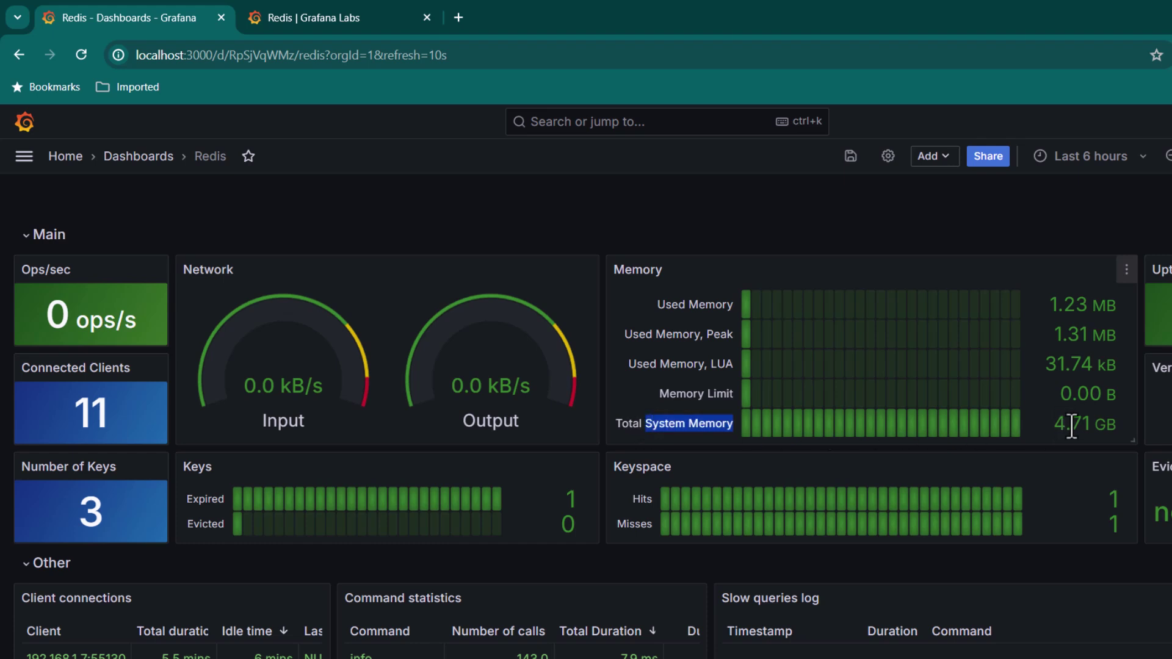
left_click_drag(647, 307, 776, 307)
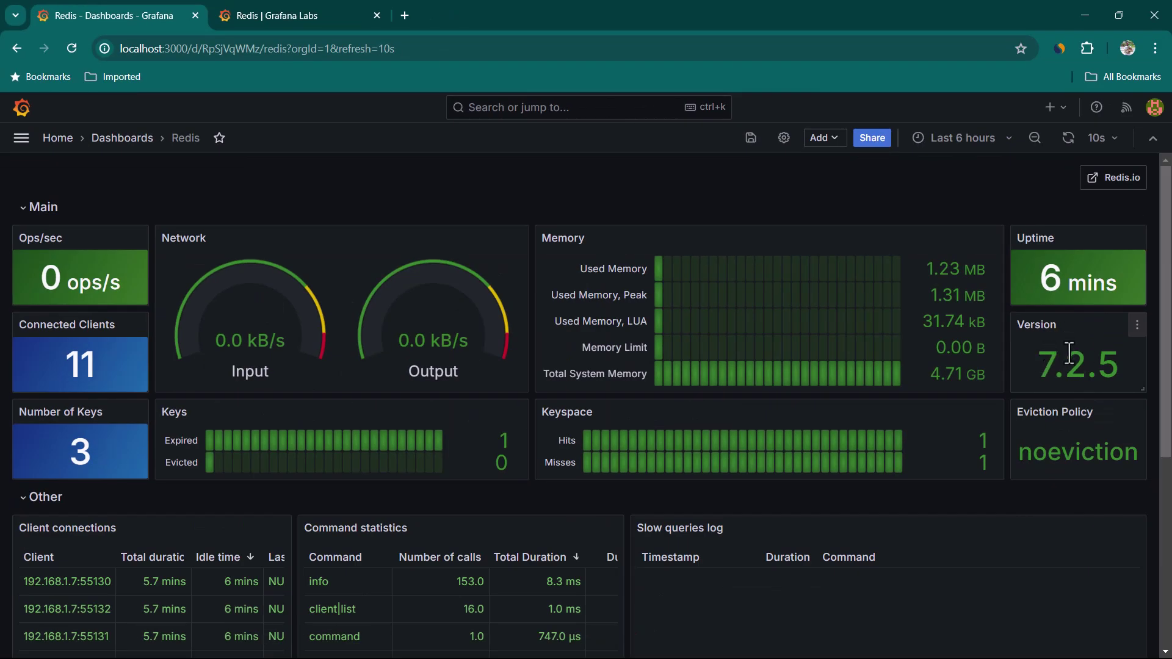
scroll(267, 419, "down", 4)
scroll(129, 331, "down", 1)
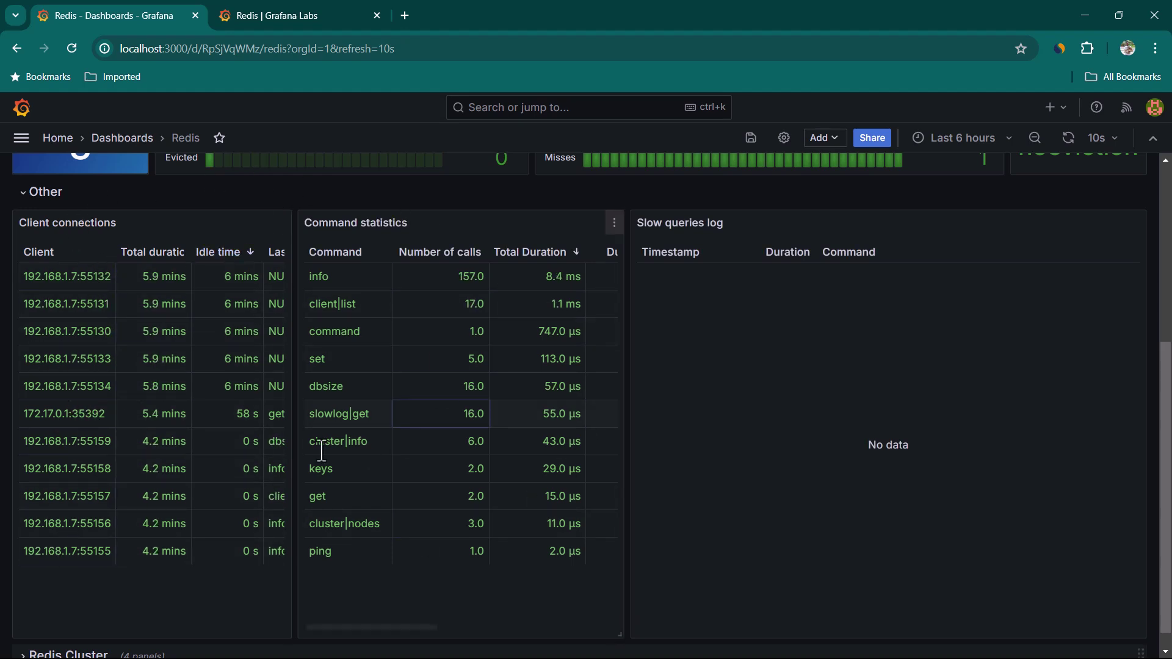
scroll(431, 434, "up", 1)
scroll(431, 434, "up", 5)
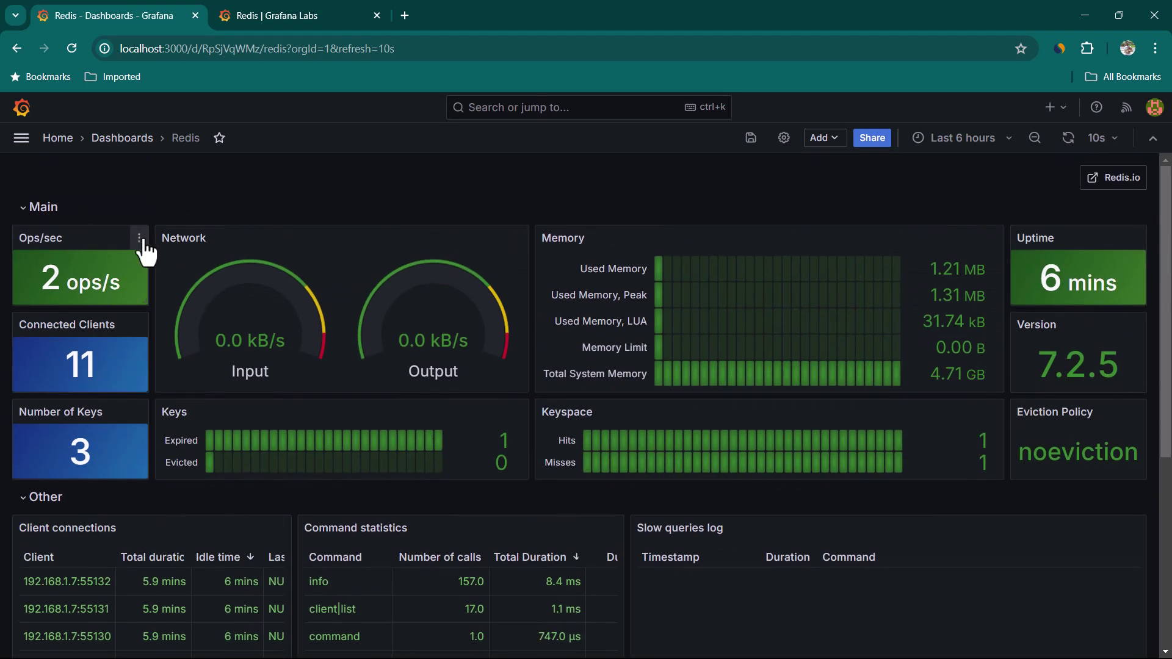
Open the Ops/sec panel for editing and review its query settings
left_click(139, 239)
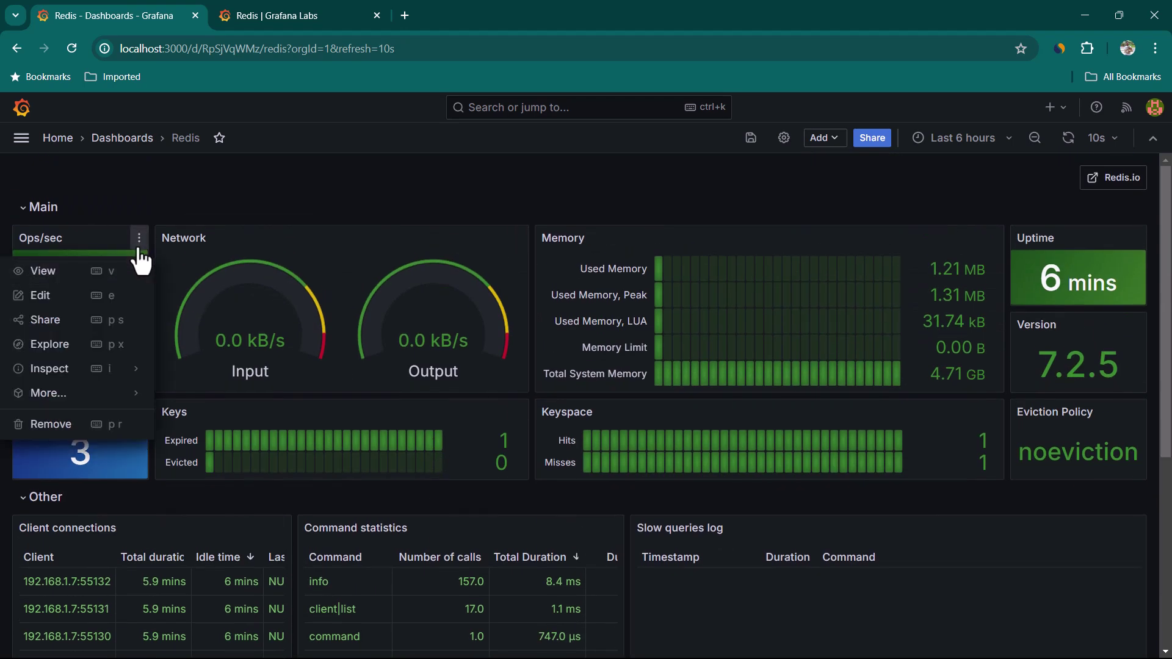
left_click(49, 304)
scroll(237, 506, "down", 1)
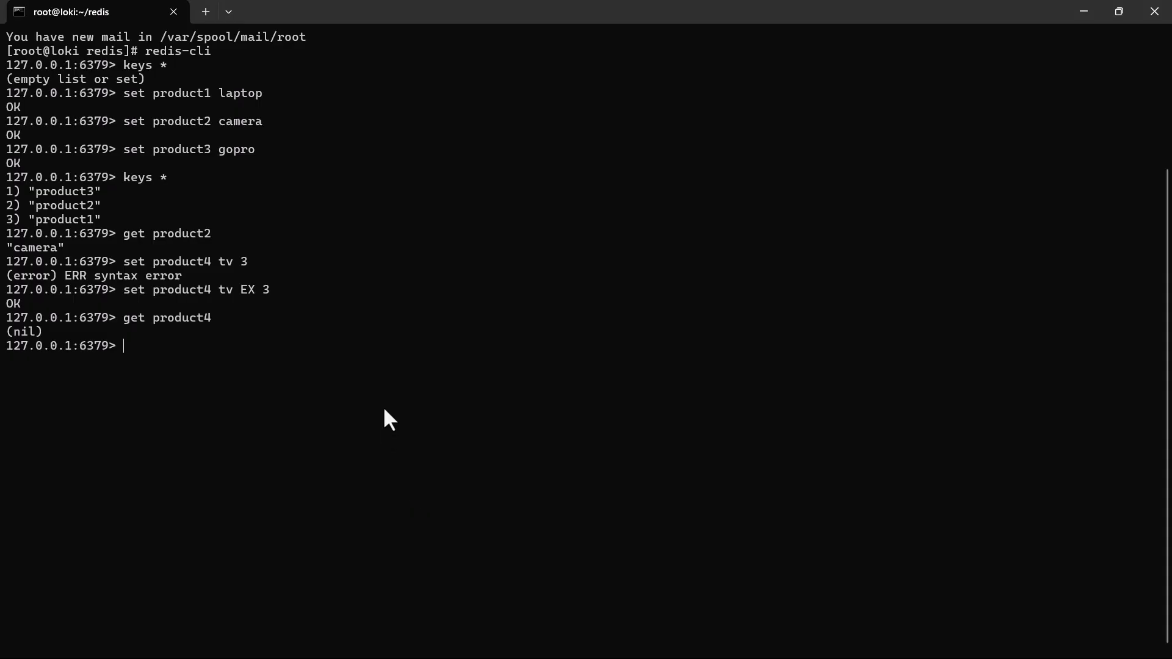
Switch to the redis-cli terminal, run info and go back to the beginning of its output
type("info")
key("Return")
scroll(160, 366, "up", 20)
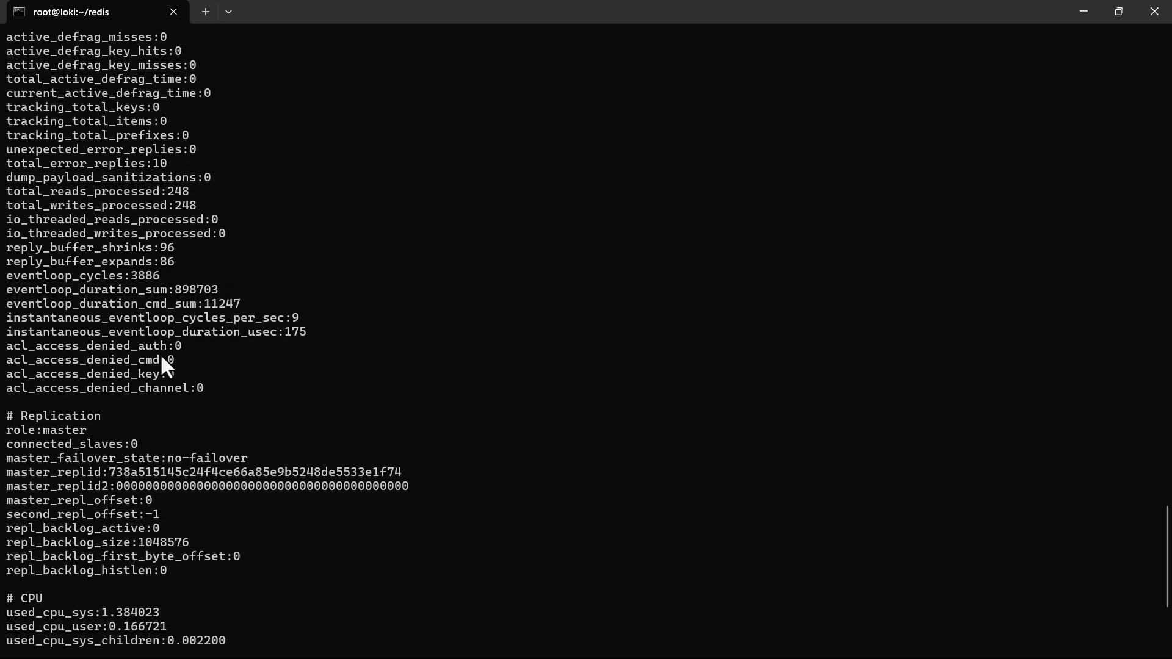
scroll(155, 375, "up", 20)
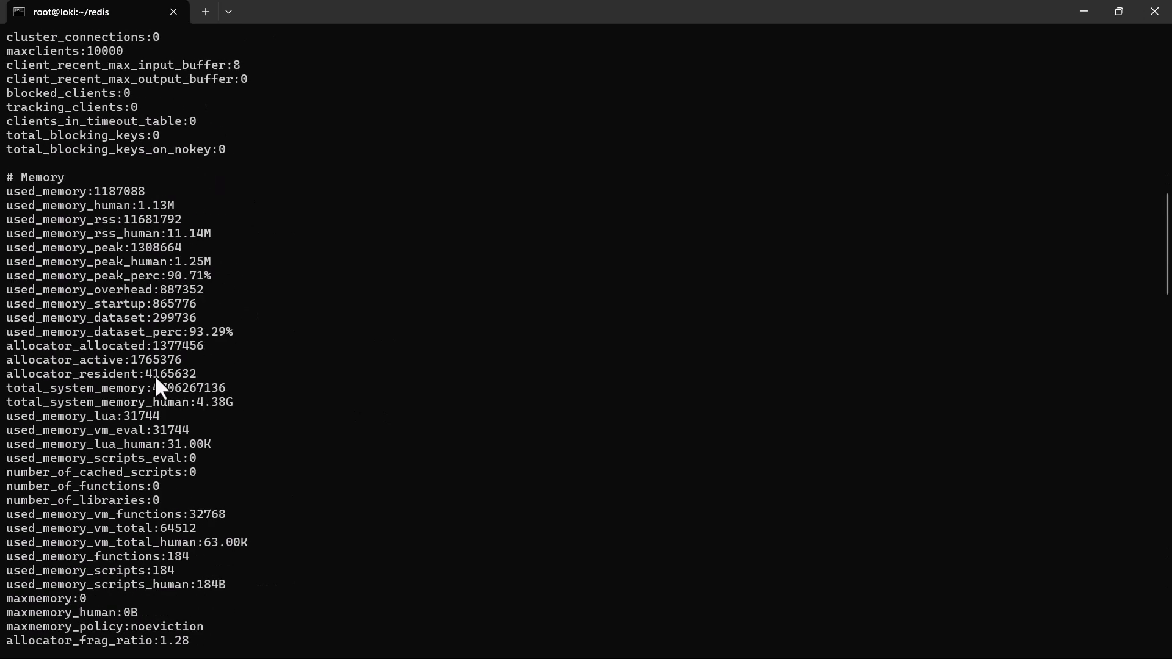
scroll(155, 379, "up", 1)
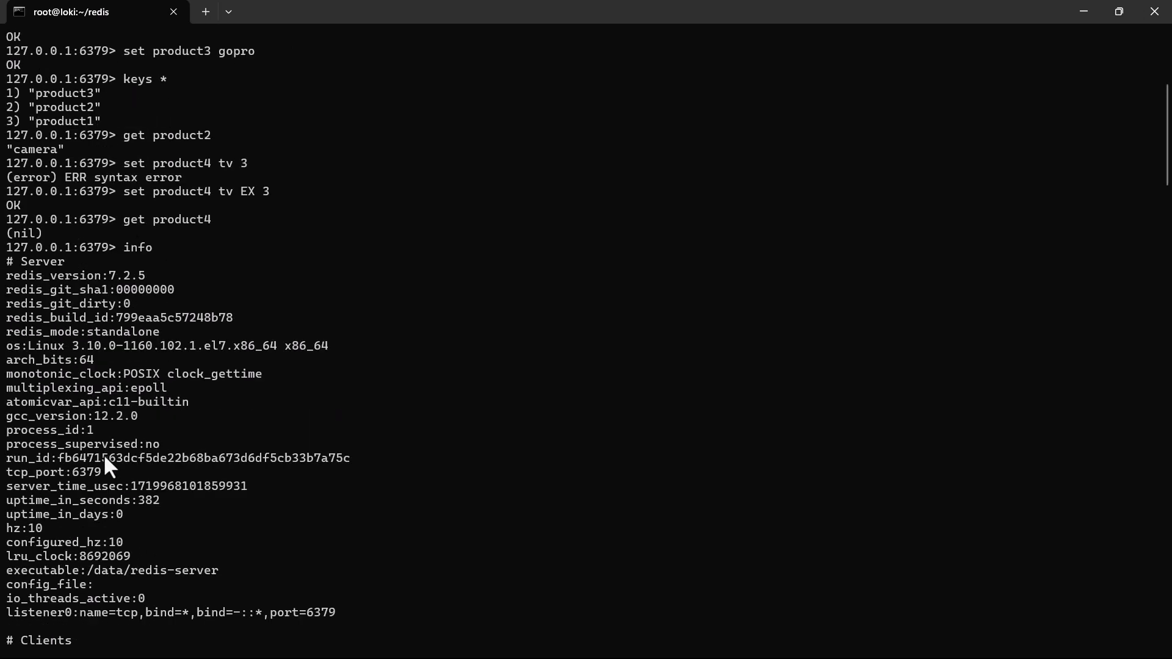
Examine the Server and Clients sections of the info output
scroll(113, 263, "down", 1)
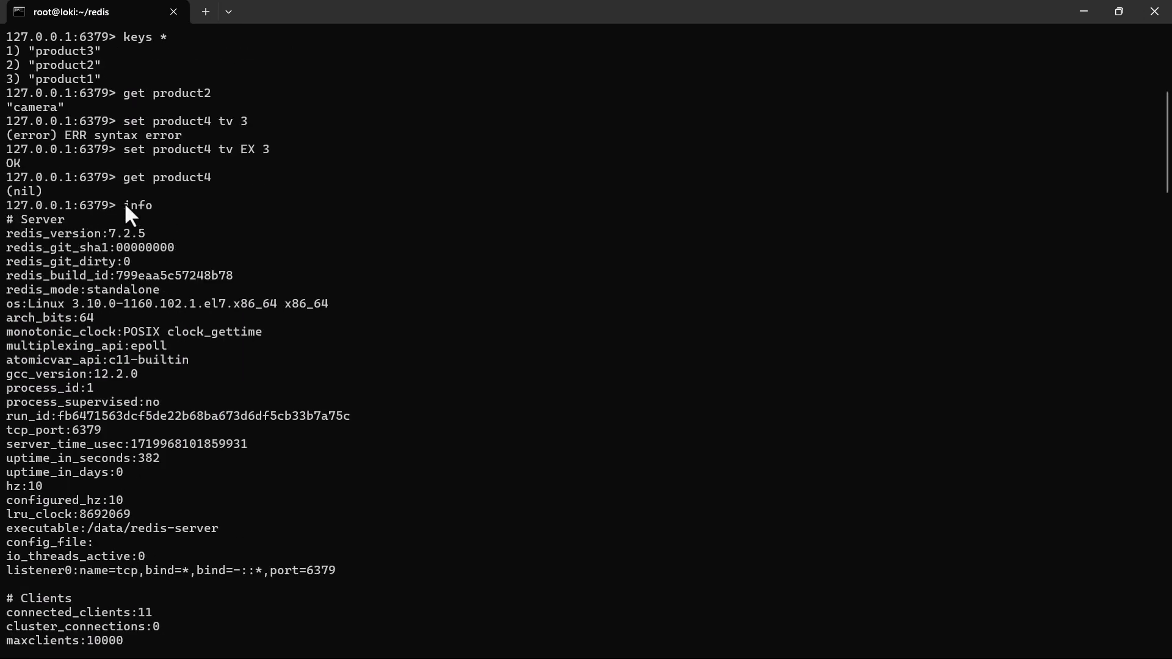
scroll(80, 231, "down", 3)
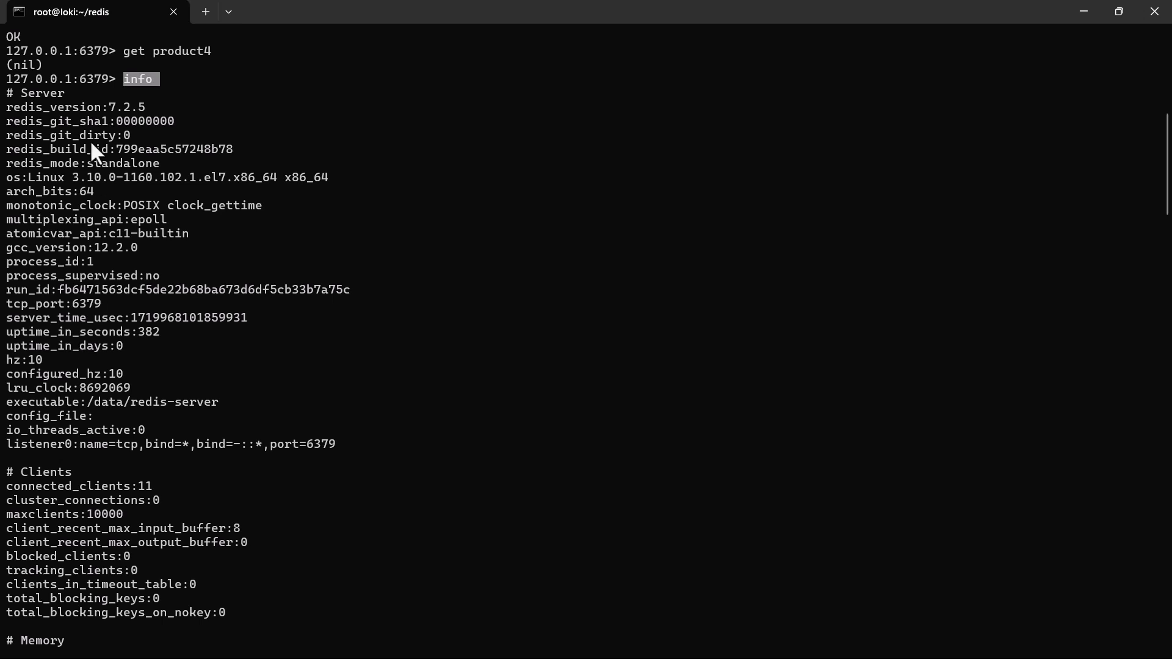
left_click_drag(24, 94, 146, 430)
scroll(149, 444, "down", 2)
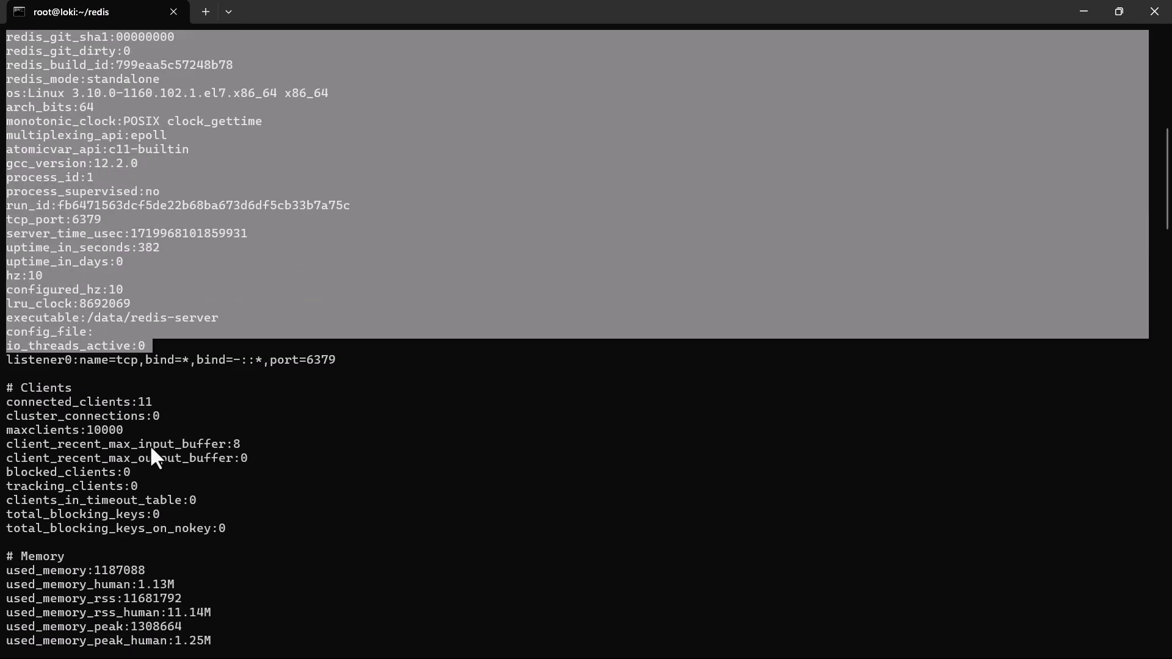
left_click_drag(2, 388, 217, 529)
right_click(218, 529)
scroll(179, 508, "down", 2)
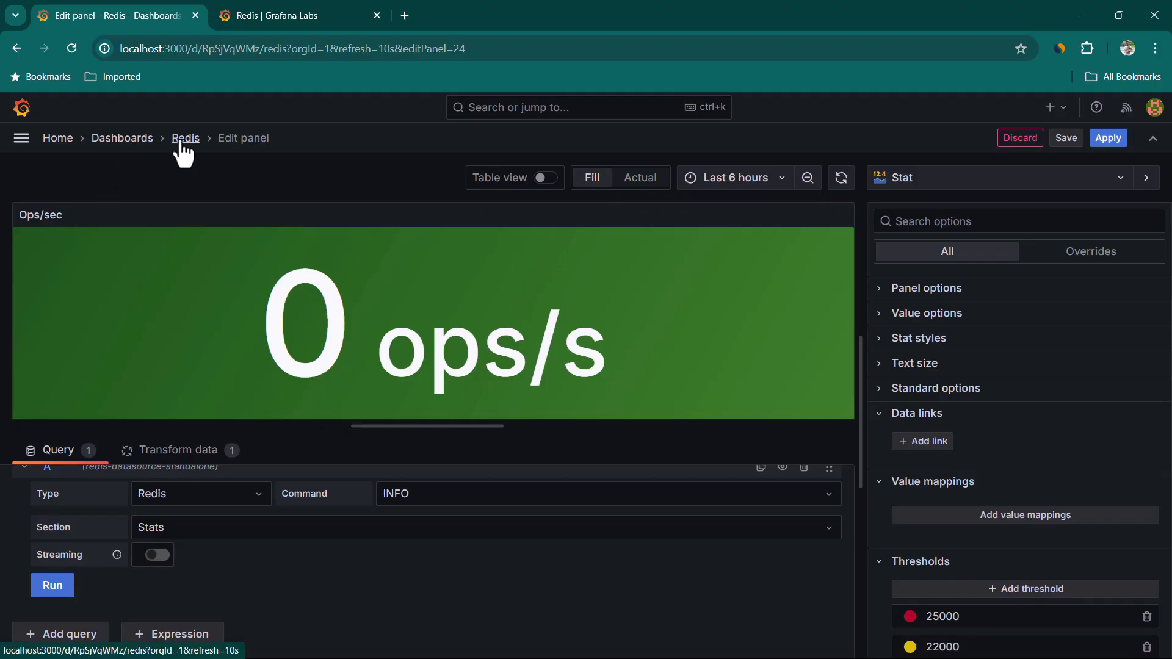
Return from the Ops/sec panel editor in Grafana to the Redis dashboard and add a new visualization
left_click(179, 140)
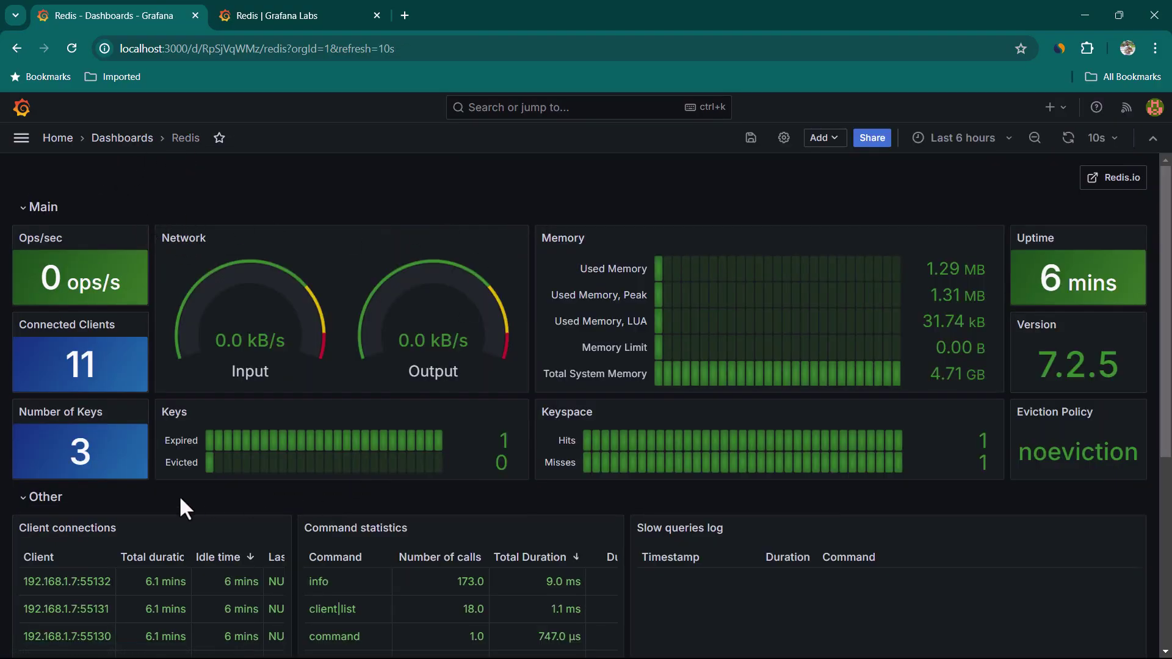
left_click(823, 138)
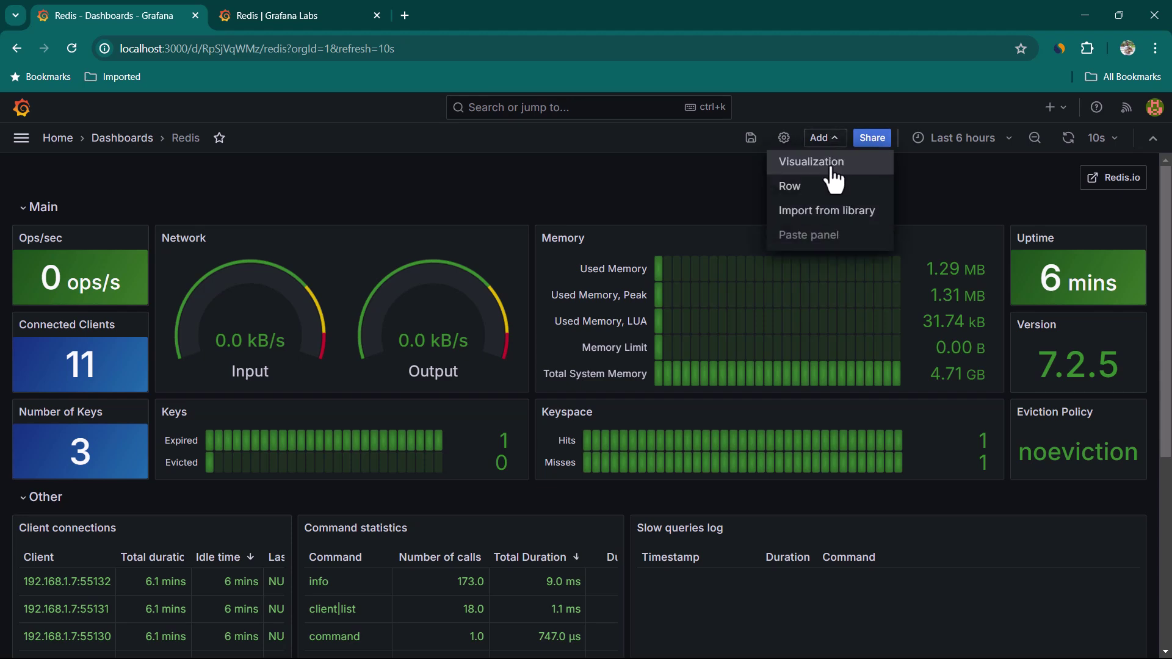
left_click(830, 163)
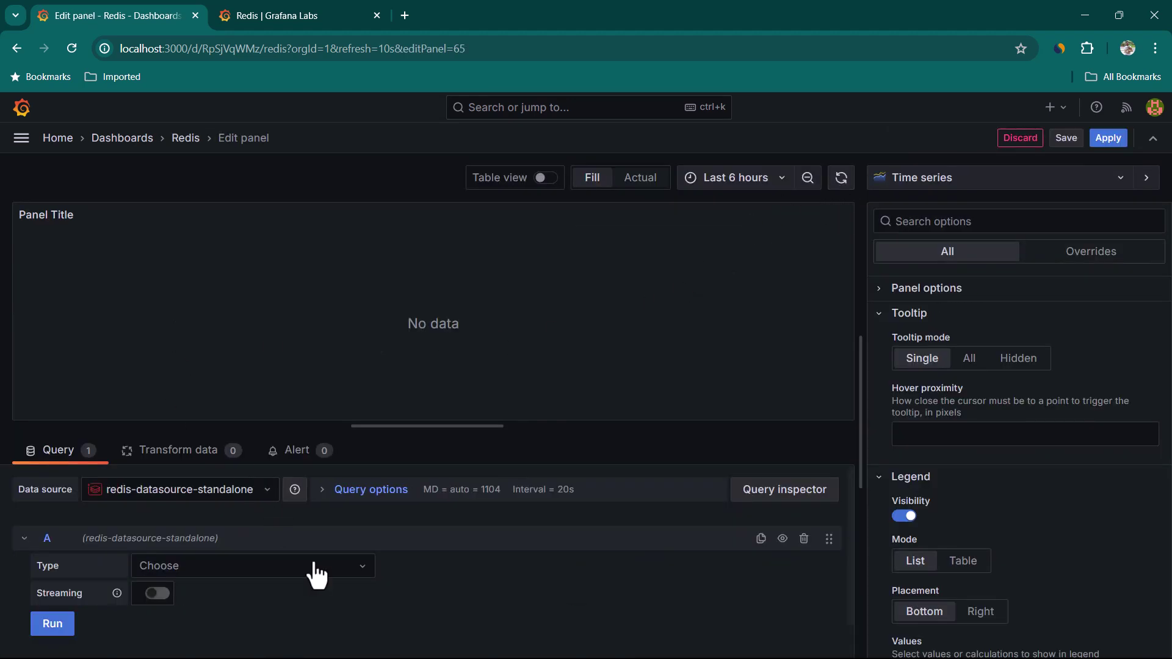
Run a Redis-type query with the INFO command and the Clients section, and display the panel's result as a table
scroll(317, 576, "down", 1)
left_click(247, 528)
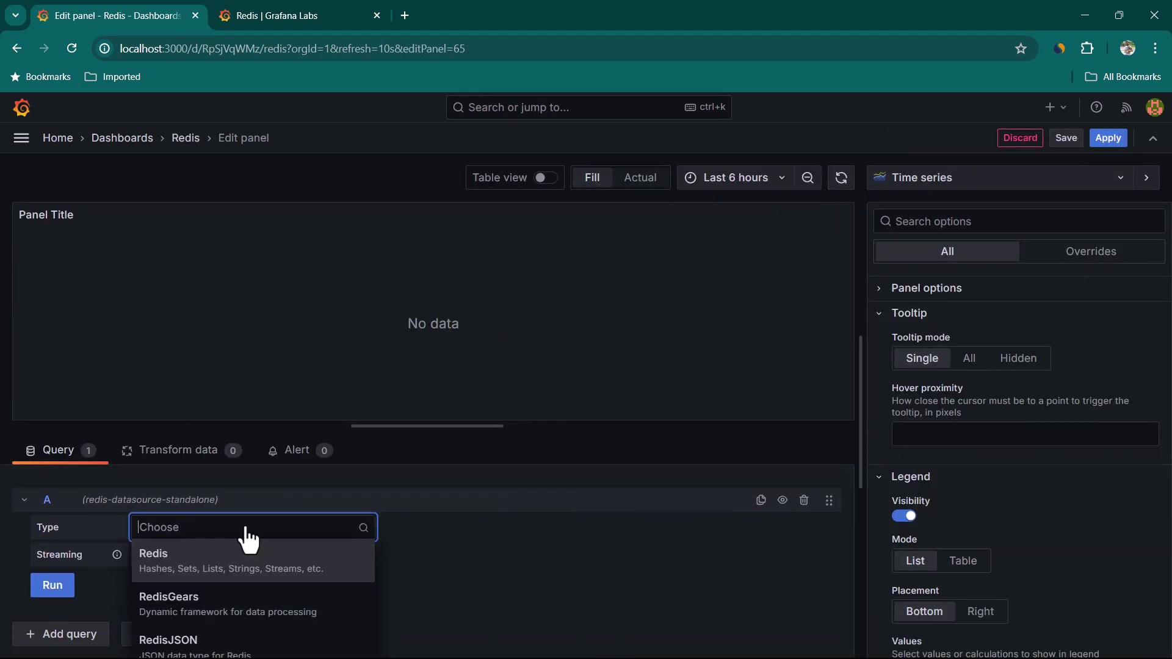
left_click(251, 574)
left_click(435, 528)
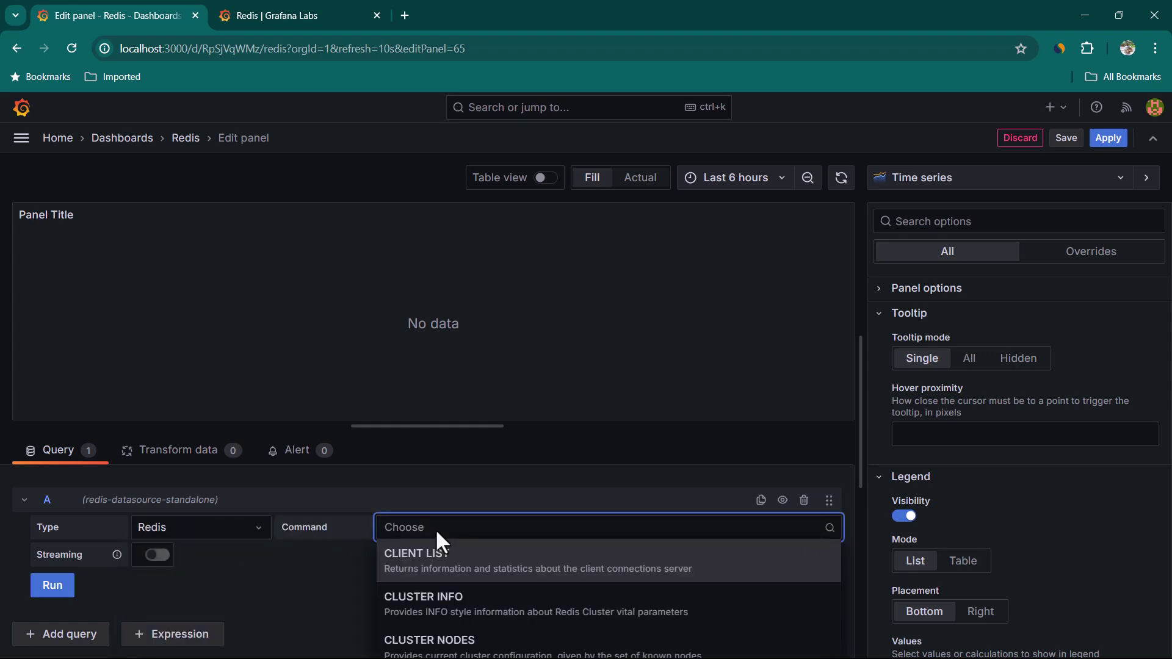
scroll(473, 604, "down", 5)
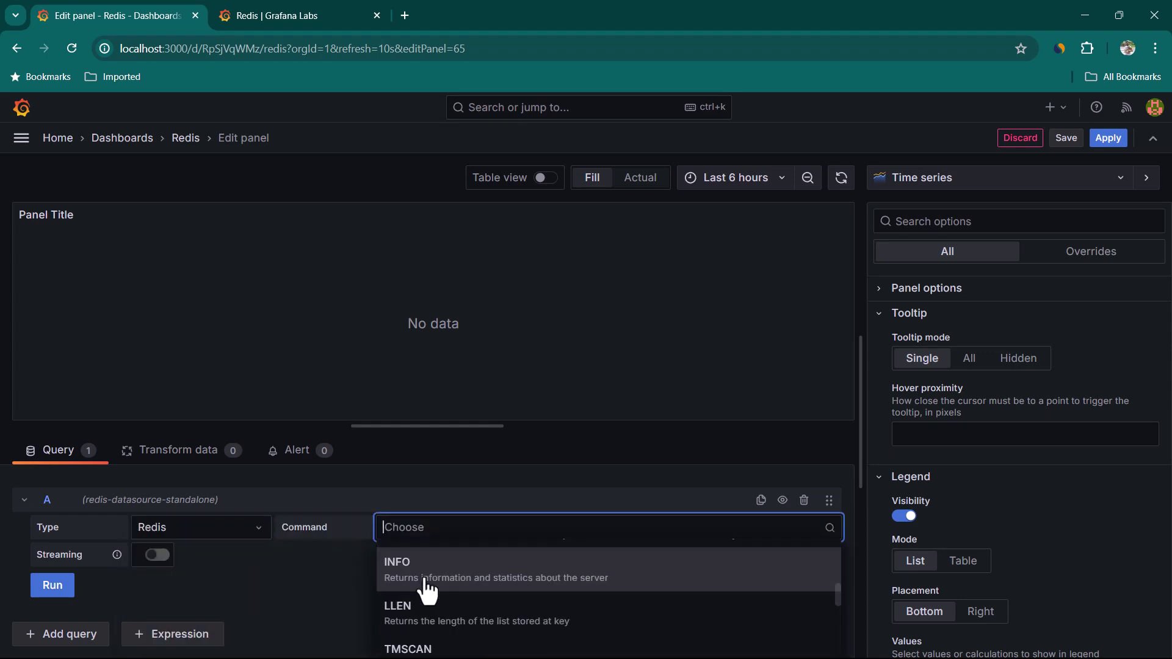
left_click(464, 561)
left_click(324, 560)
left_click(284, 641)
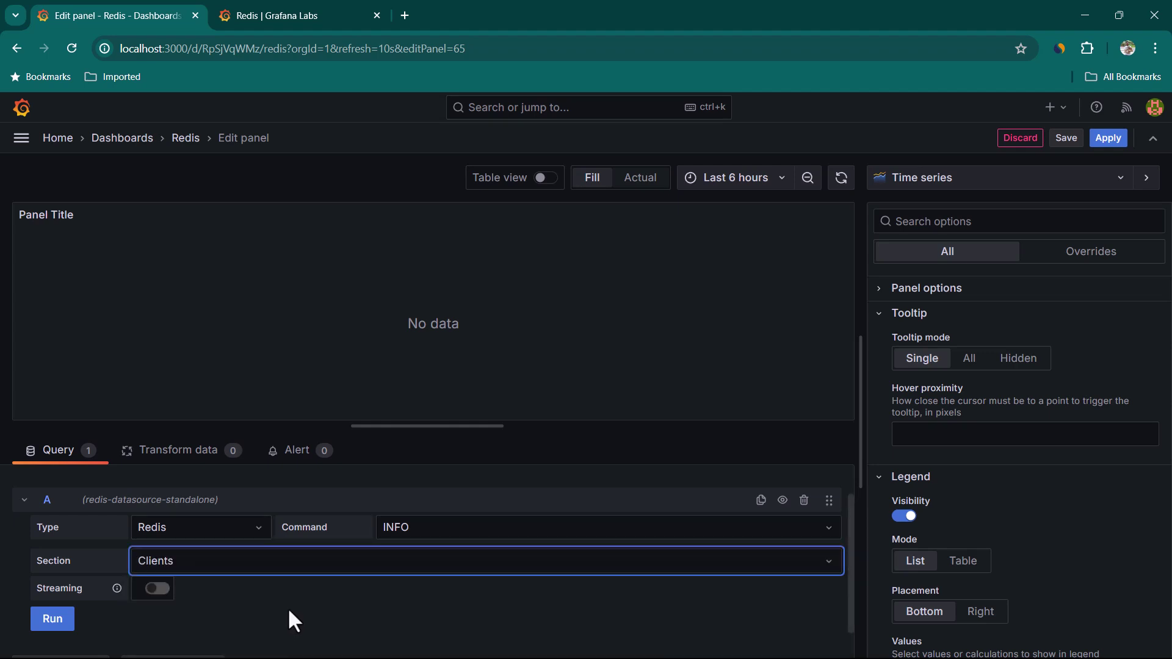
scroll(284, 592, "down", 1)
left_click(52, 586)
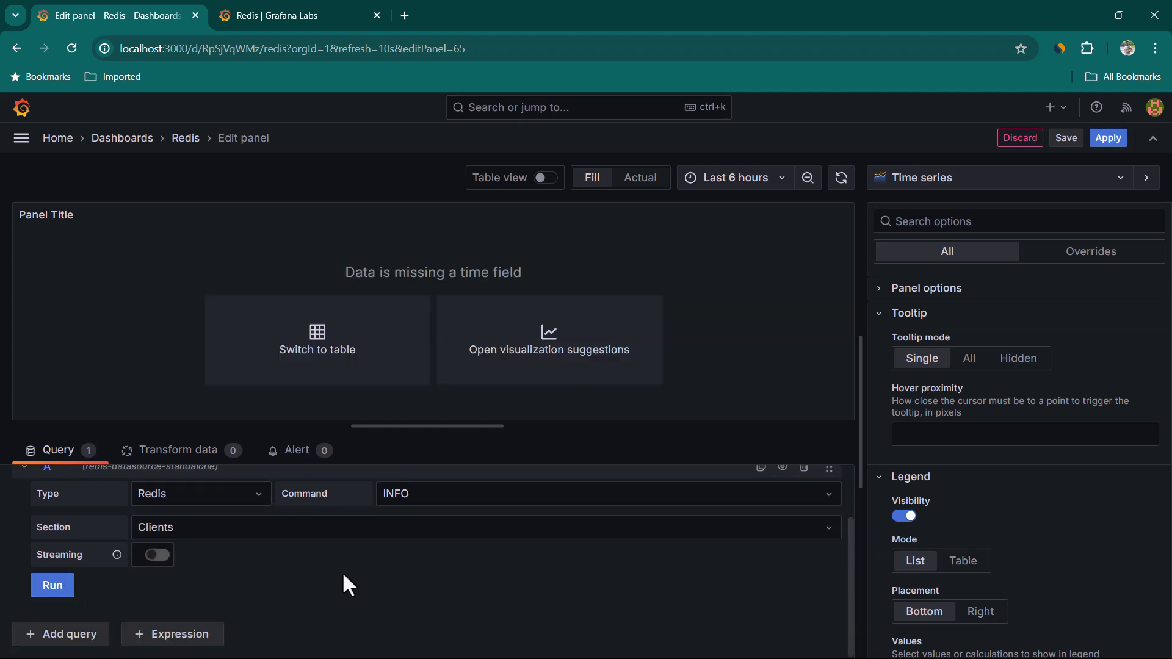
left_click(330, 360)
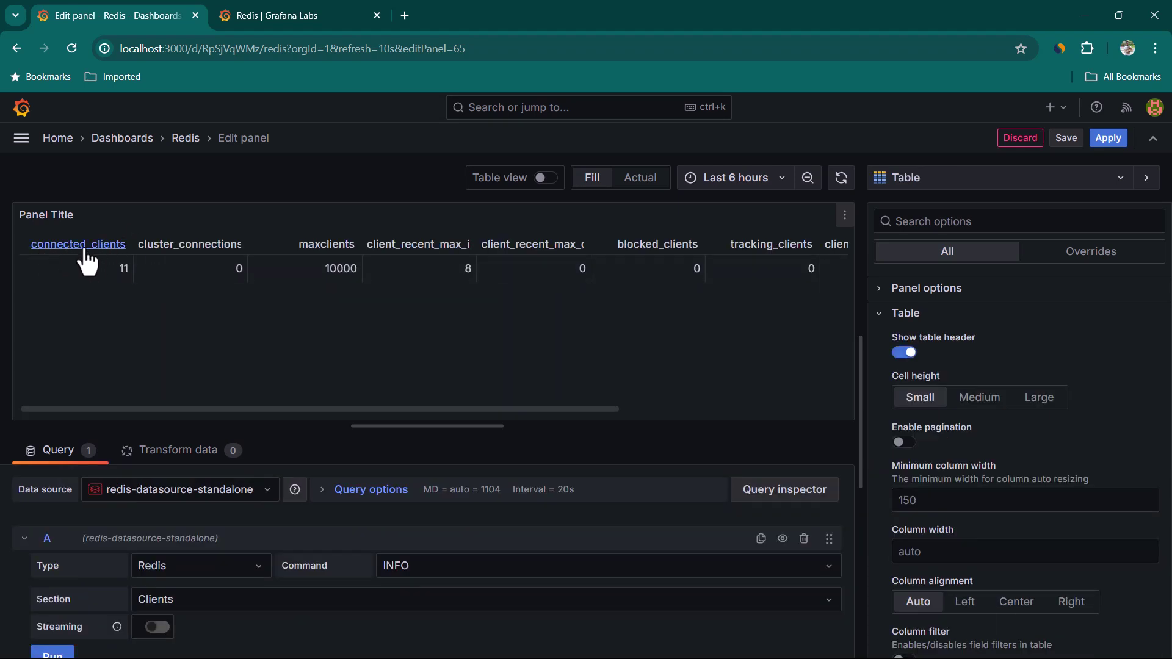
Add an "Organize fields by name" transformation to the panel, finding it with the search term "hide"
left_click(200, 459)
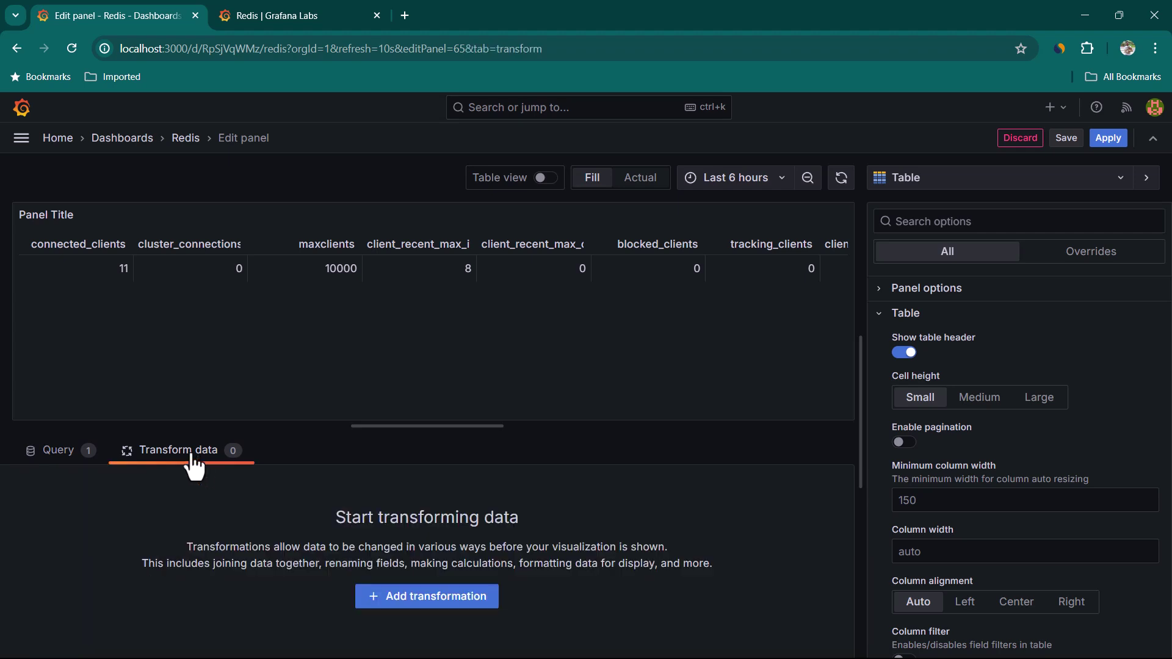
left_click(428, 596)
left_click(739, 228)
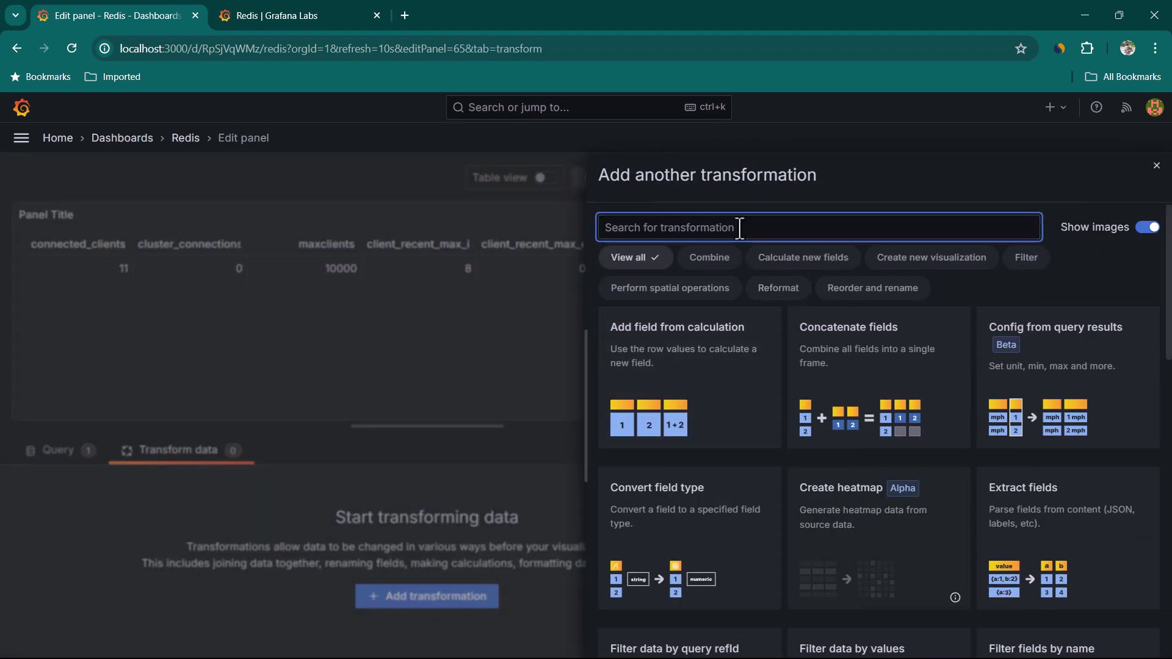
type("hide")
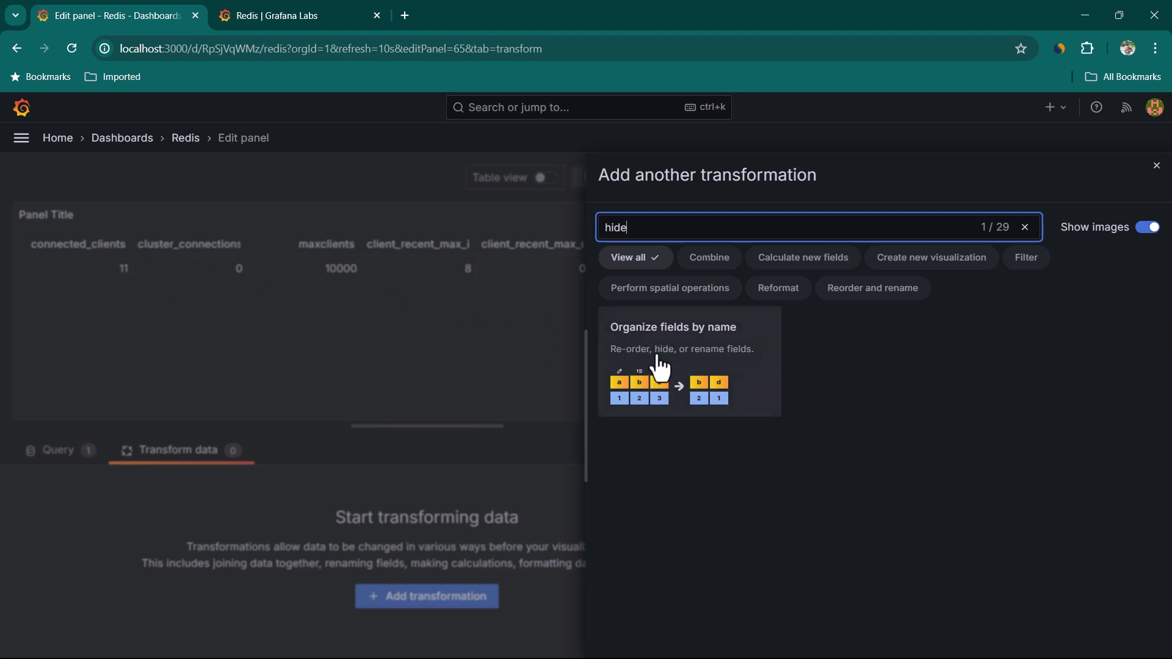
left_click(670, 372)
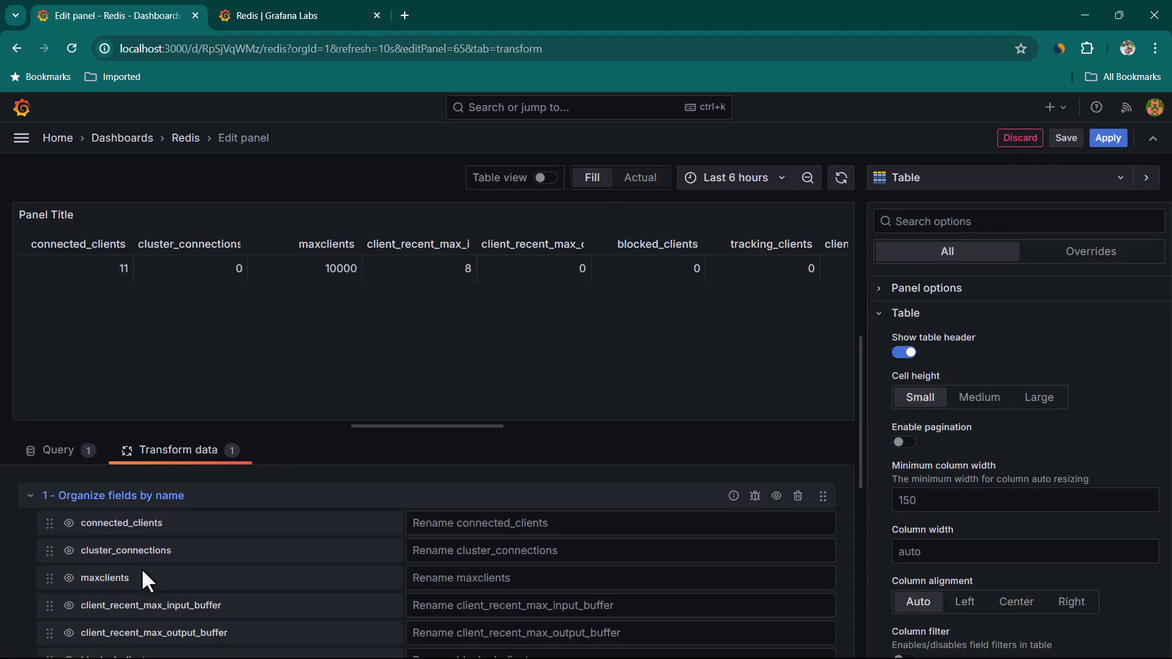
Hide every field in the transformation except connected_clients
left_click(69, 550)
left_click(68, 580)
scroll(69, 586, "down", 1)
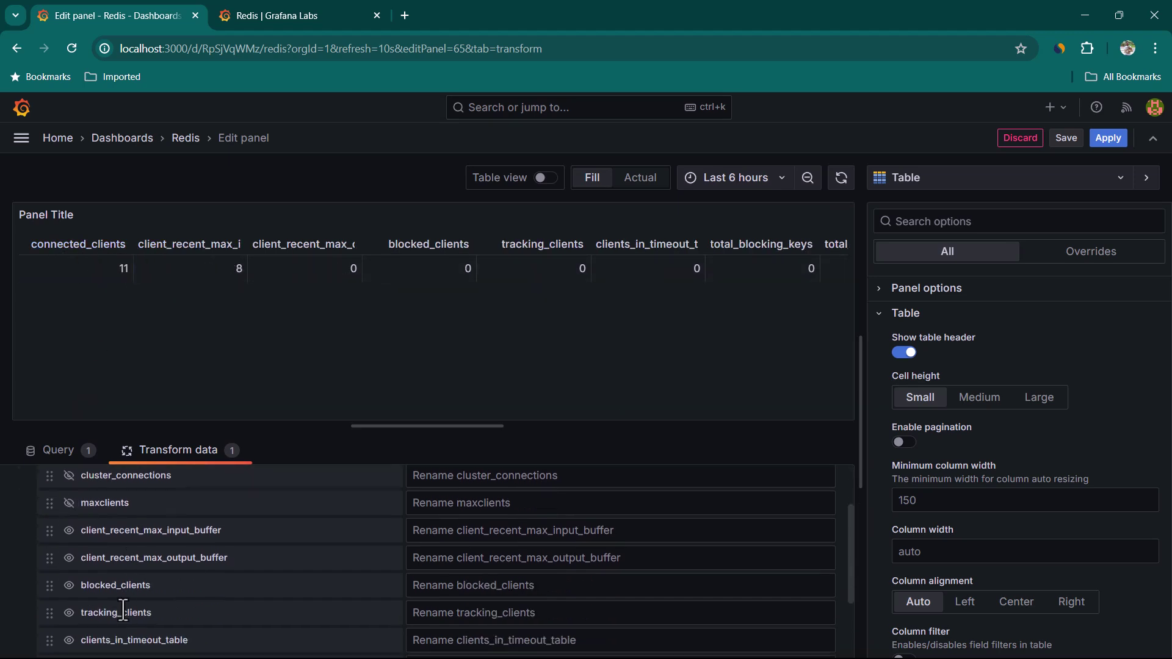
left_click(69, 530)
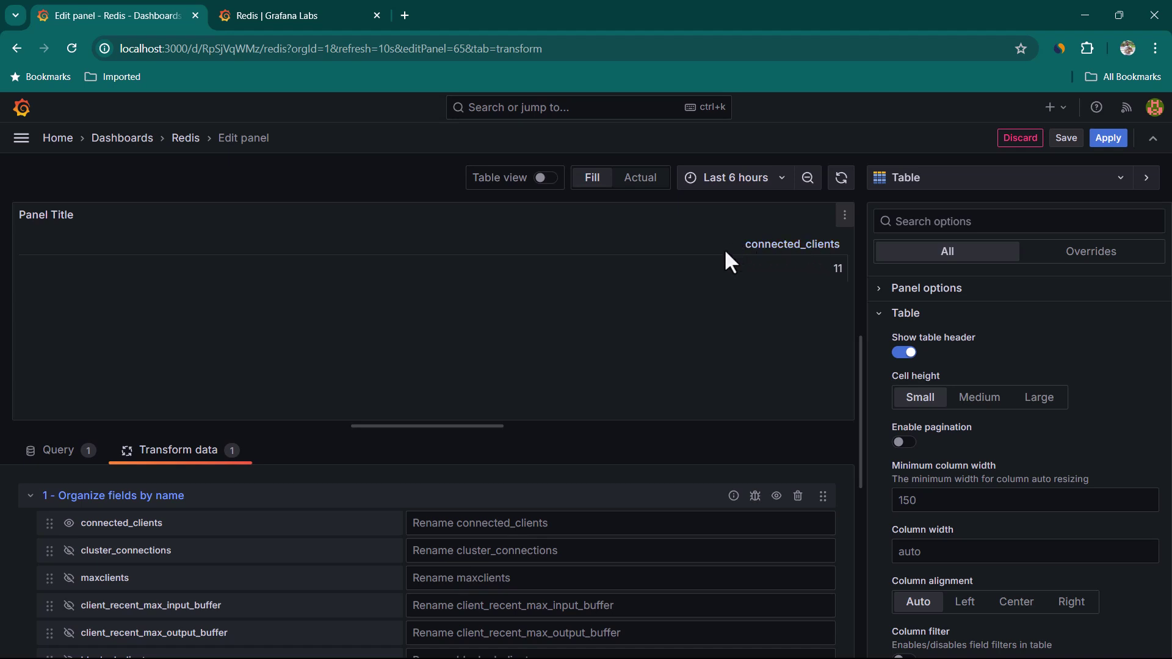
Turn the panel into a Stat visualization titled TOTAL-CLIENTS and apply it to the dashboard
left_click(936, 184)
left_click(953, 365)
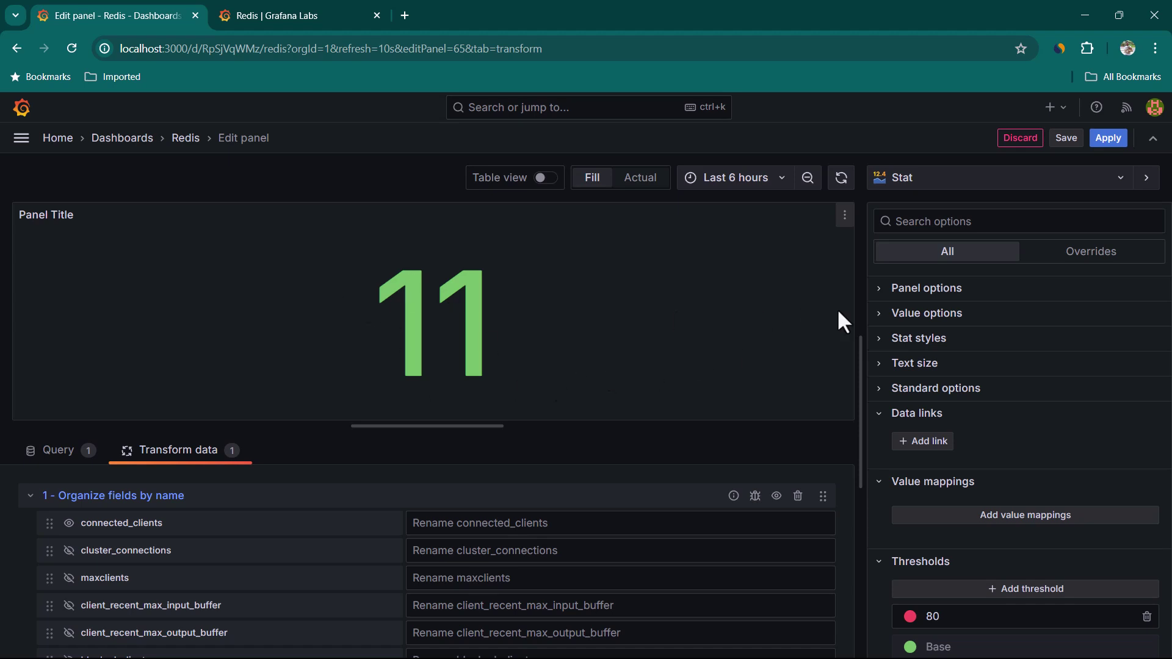
left_click(882, 291)
triple_click(968, 339)
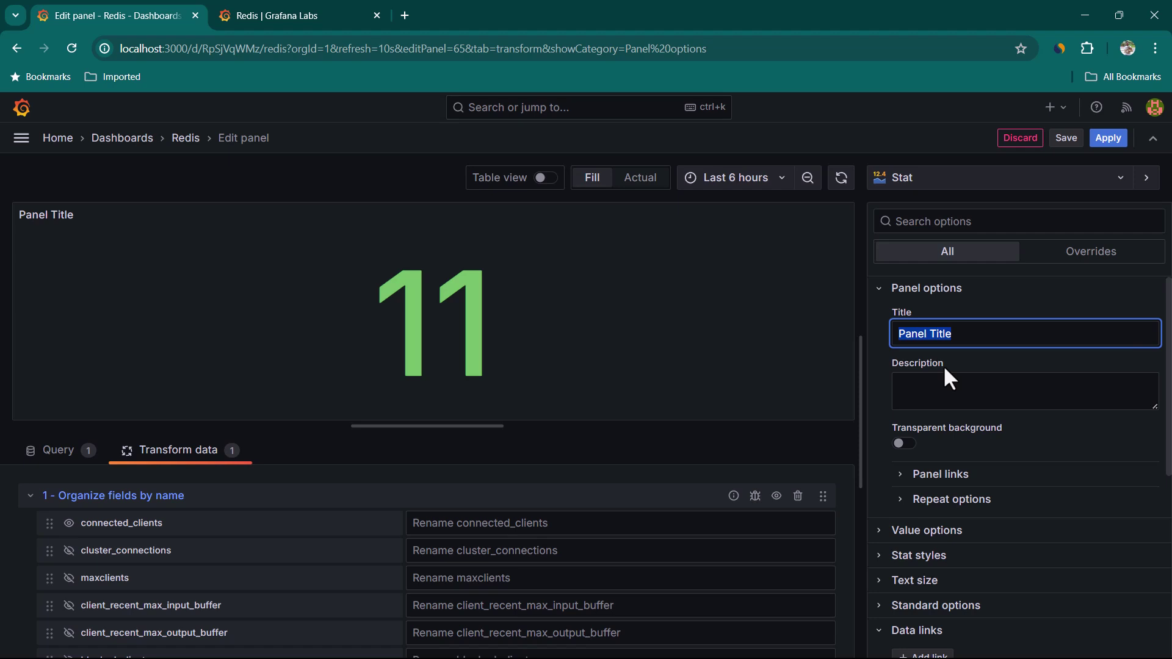
type("TOTAL-CLIENTS")
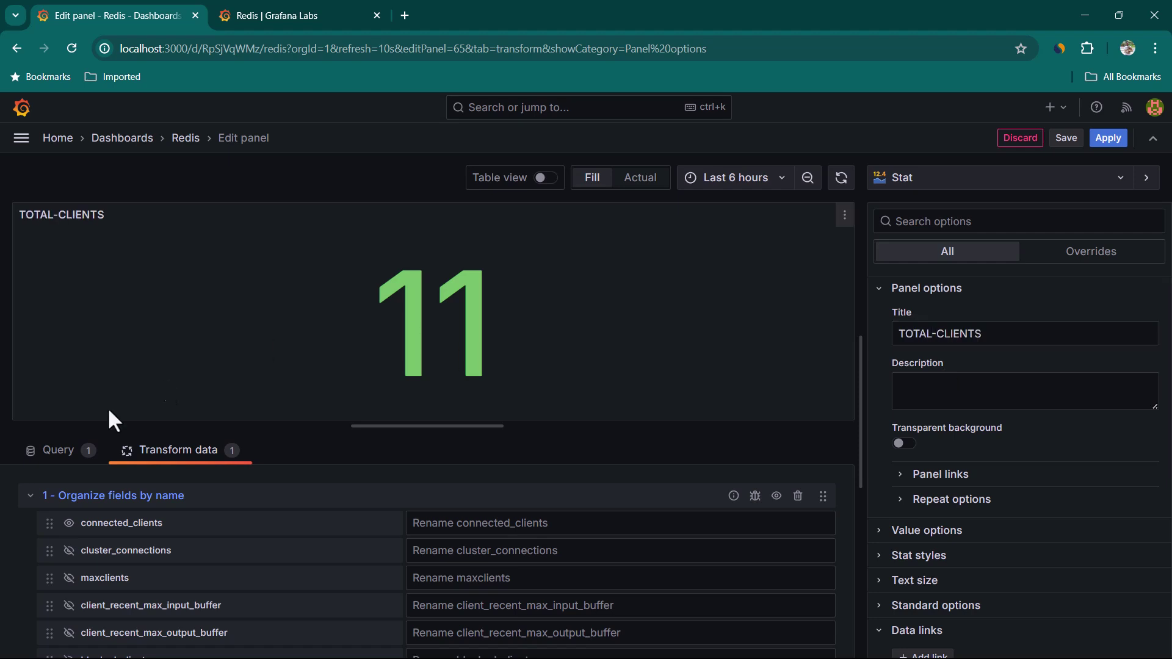
left_click(61, 451)
left_click(1108, 138)
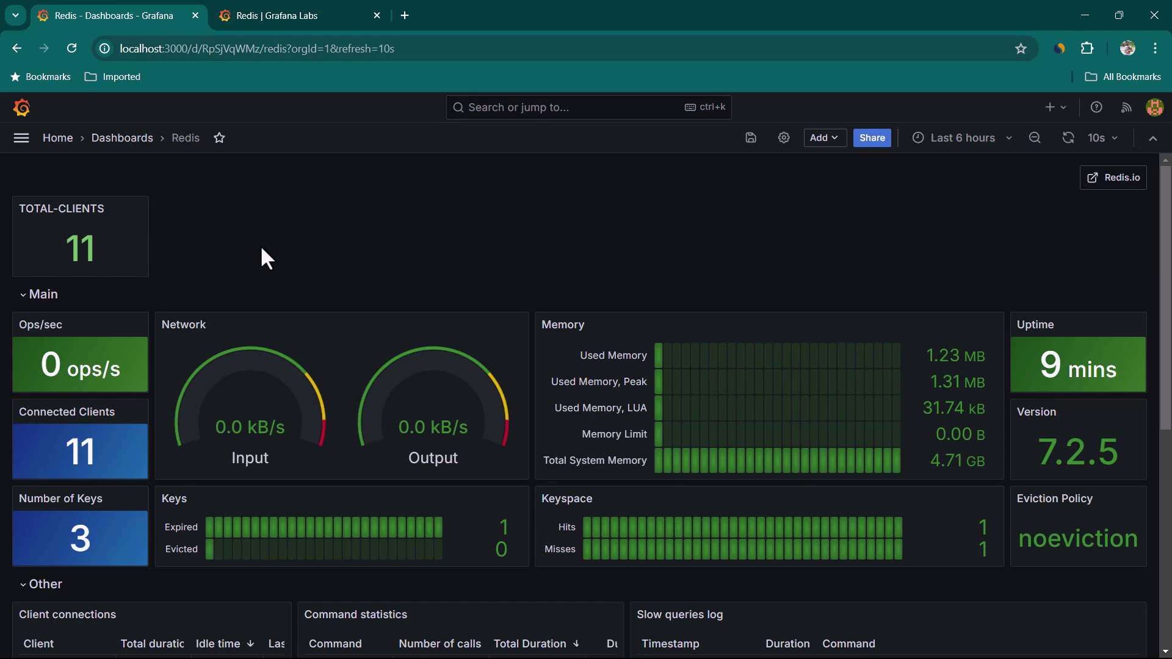
Switch to the redis-cli terminal, clear the screen and list all keys with KEYS *
key("alt+Tab")
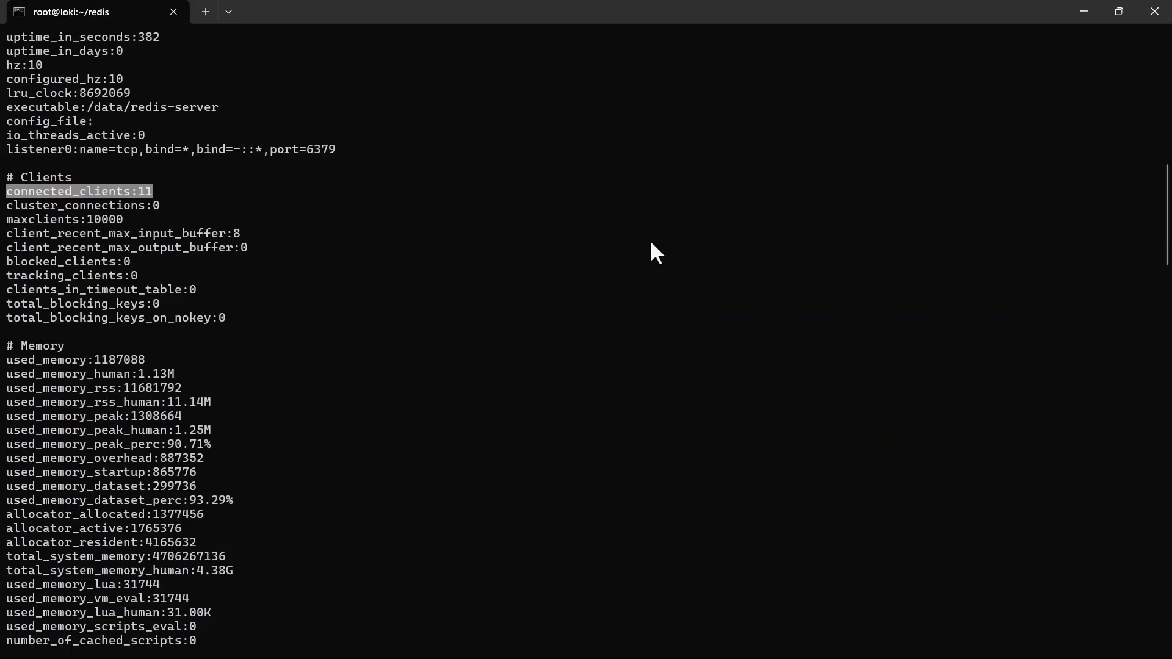
type("CLEAR")
key("Return")
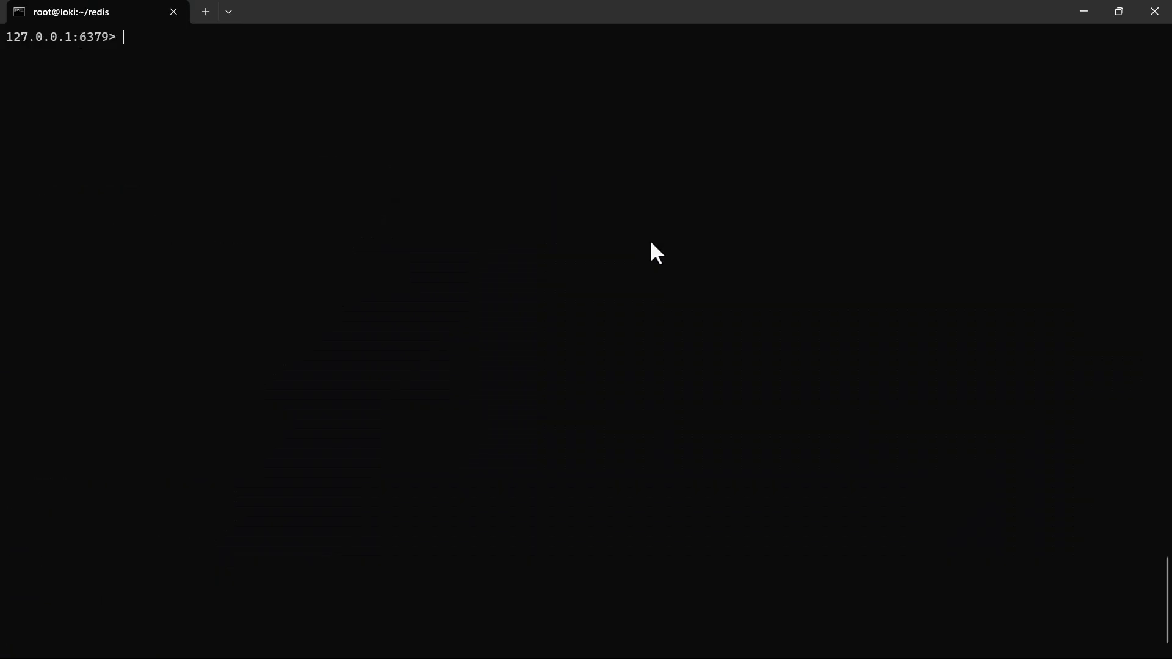
type("KEYS *")
key("Return")
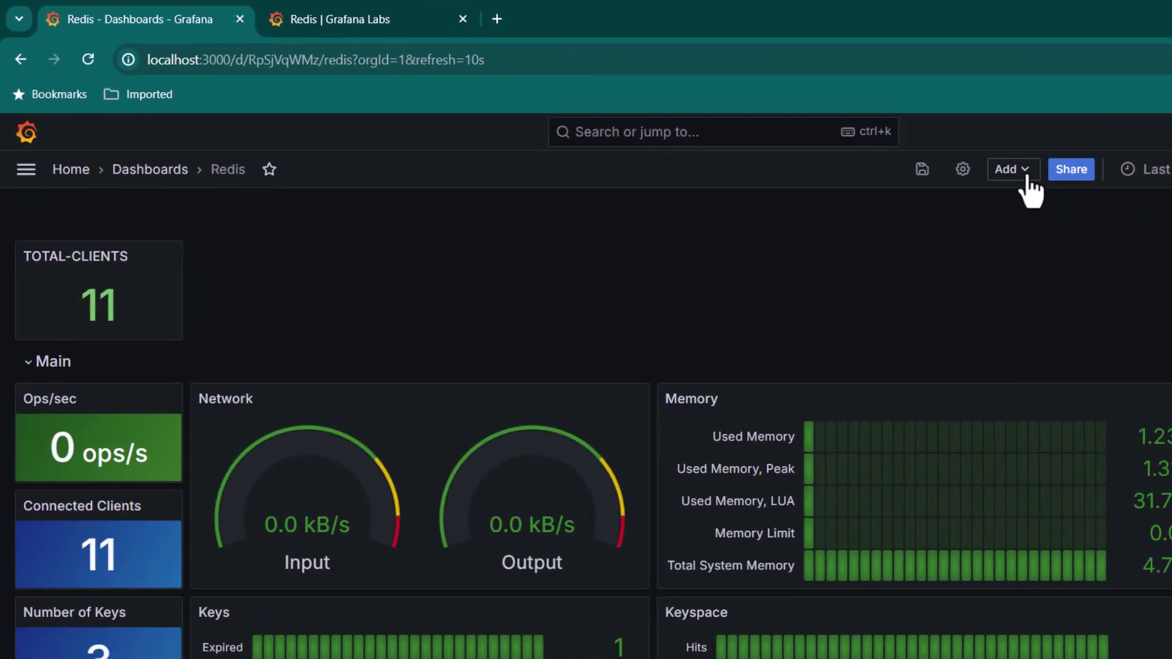
Add another visualization to the Redis dashboard in Grafana and set its query type to Command-line interface (CLI)
left_click(985, 166)
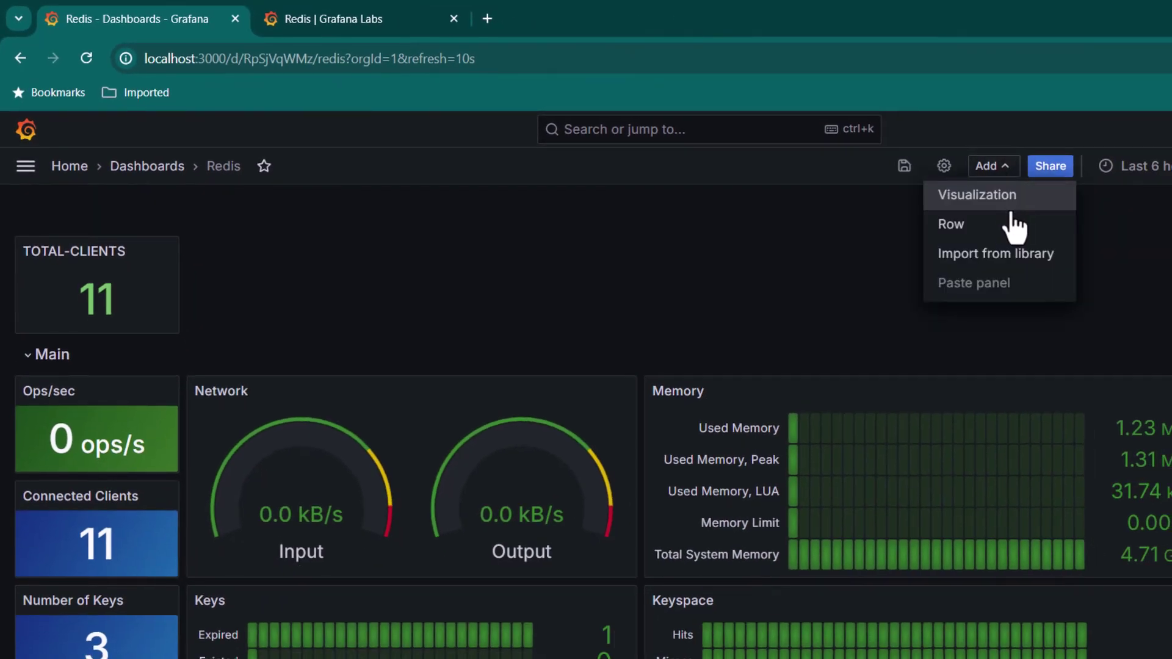
left_click(1007, 205)
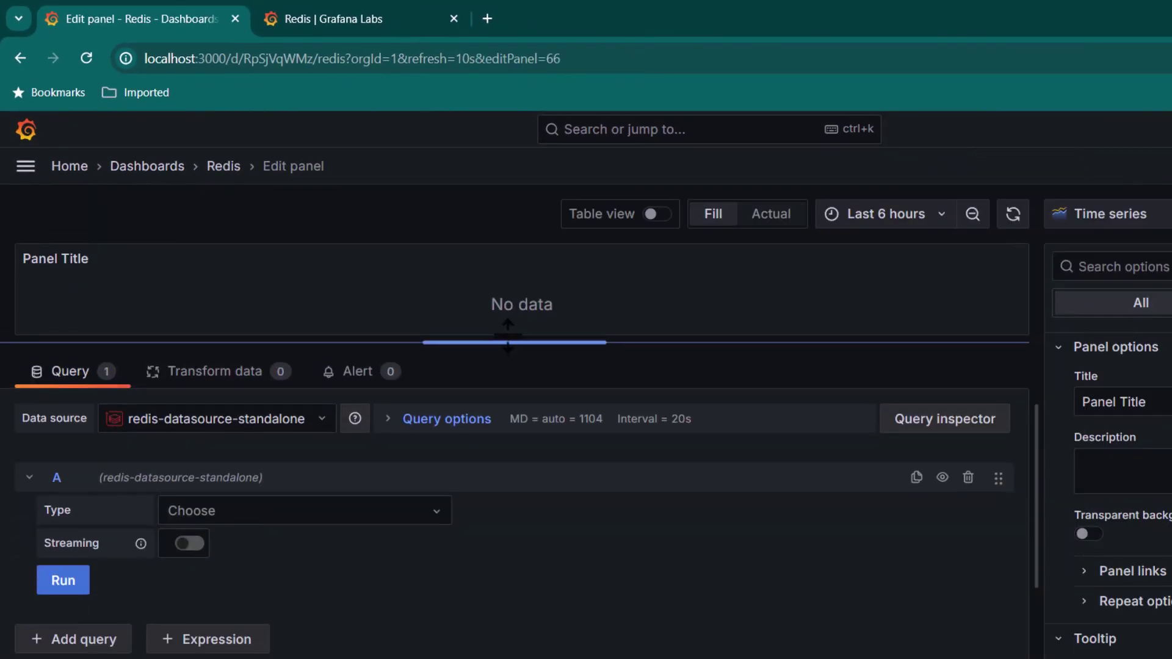
left_click_drag(507, 335, 507, 326)
left_click(257, 502)
scroll(274, 602, "down", 1)
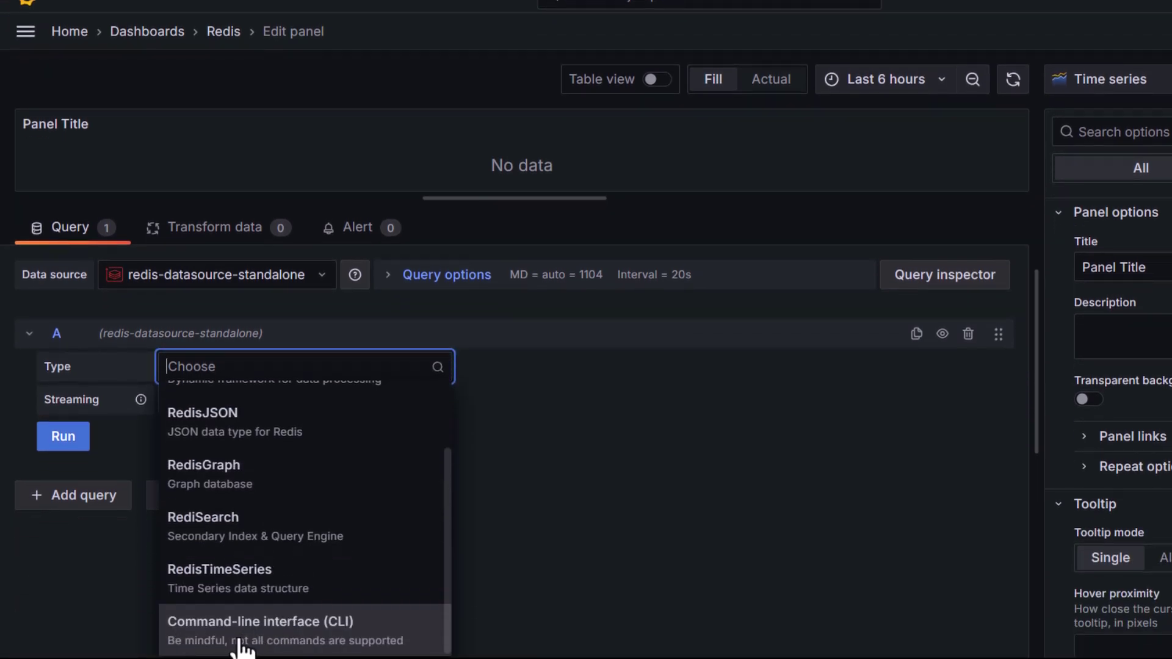
left_click(238, 641)
Run the command KEYS * in the panel's query and turn on table view for the result
left_click(510, 382)
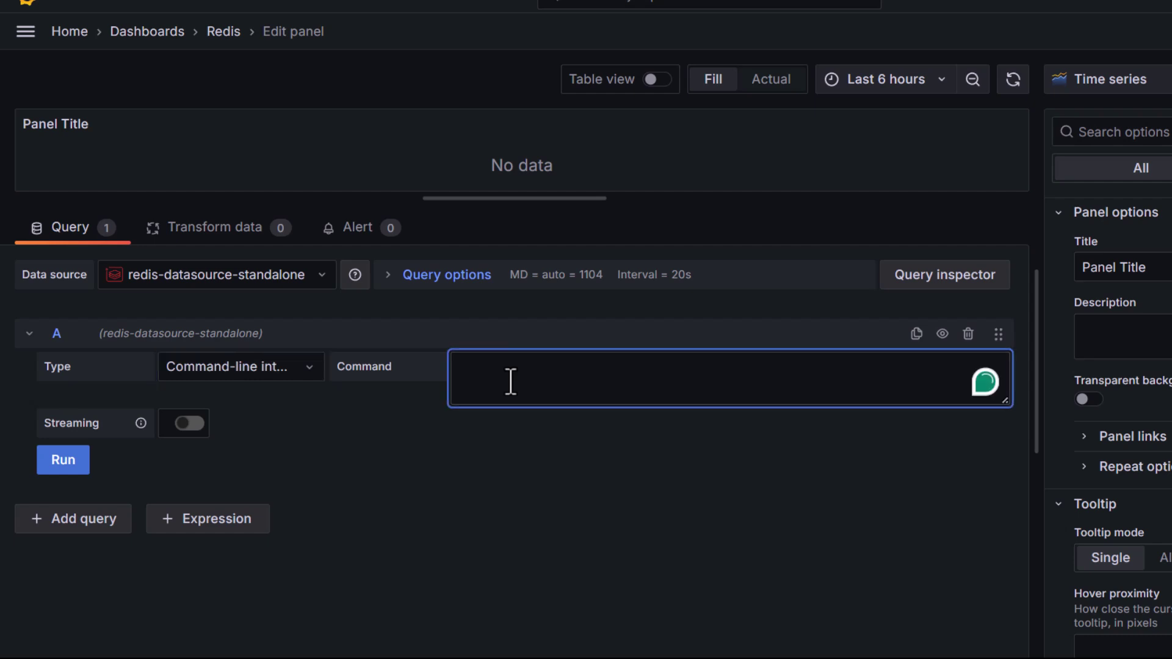
type("KEYS *")
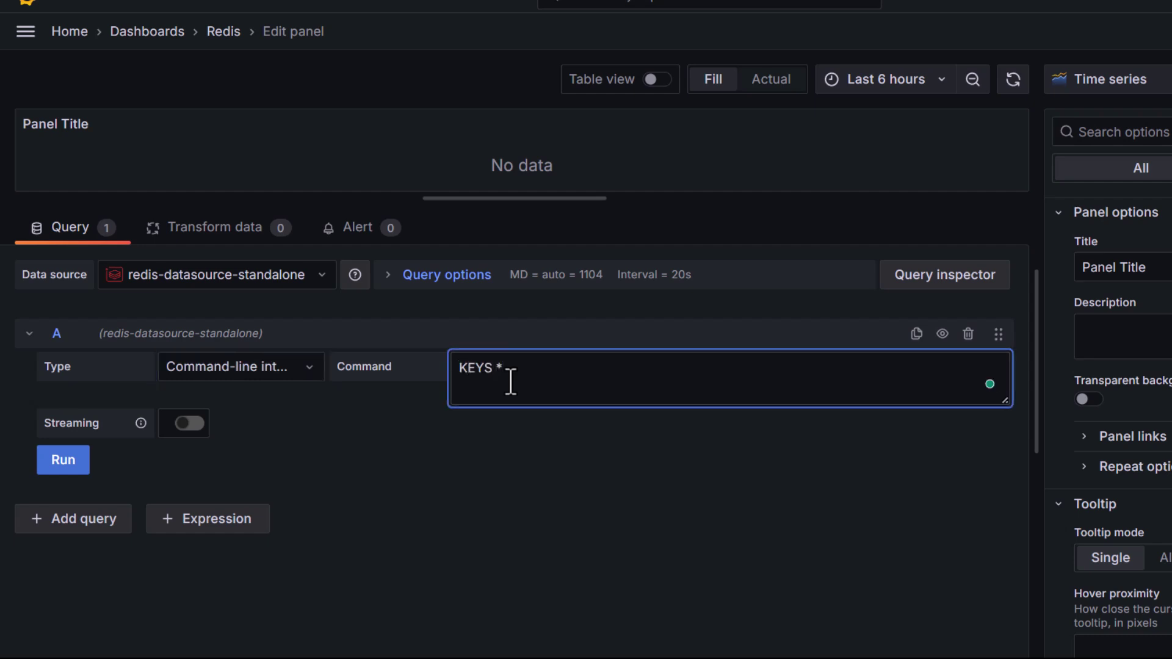
left_click(56, 467)
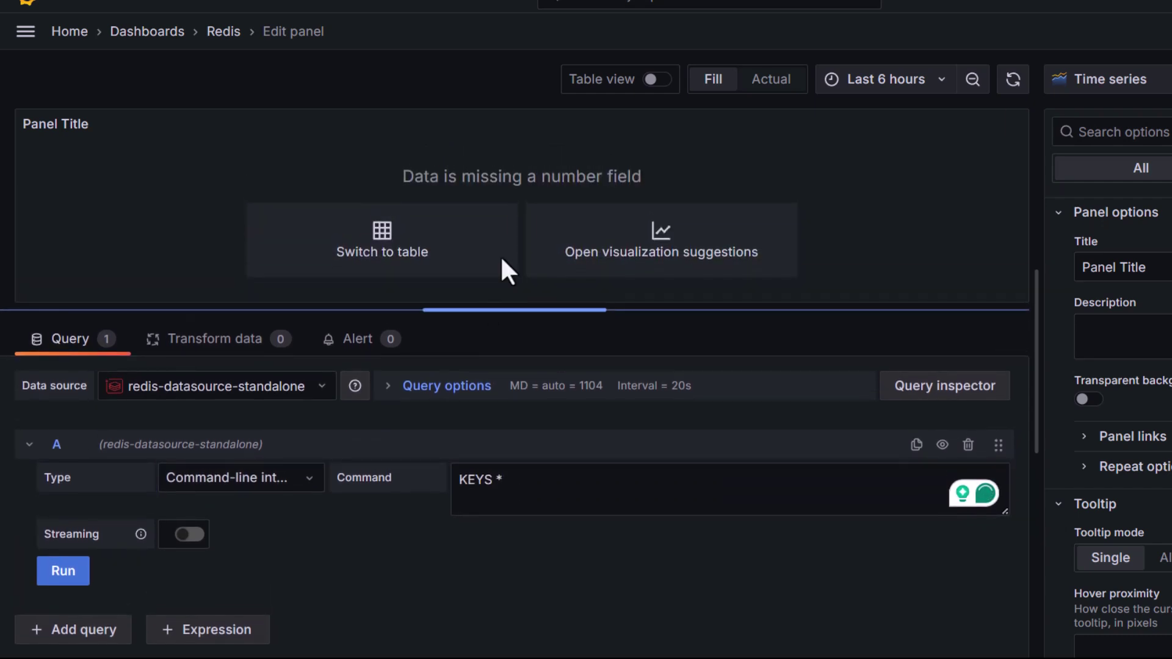
left_click(656, 79)
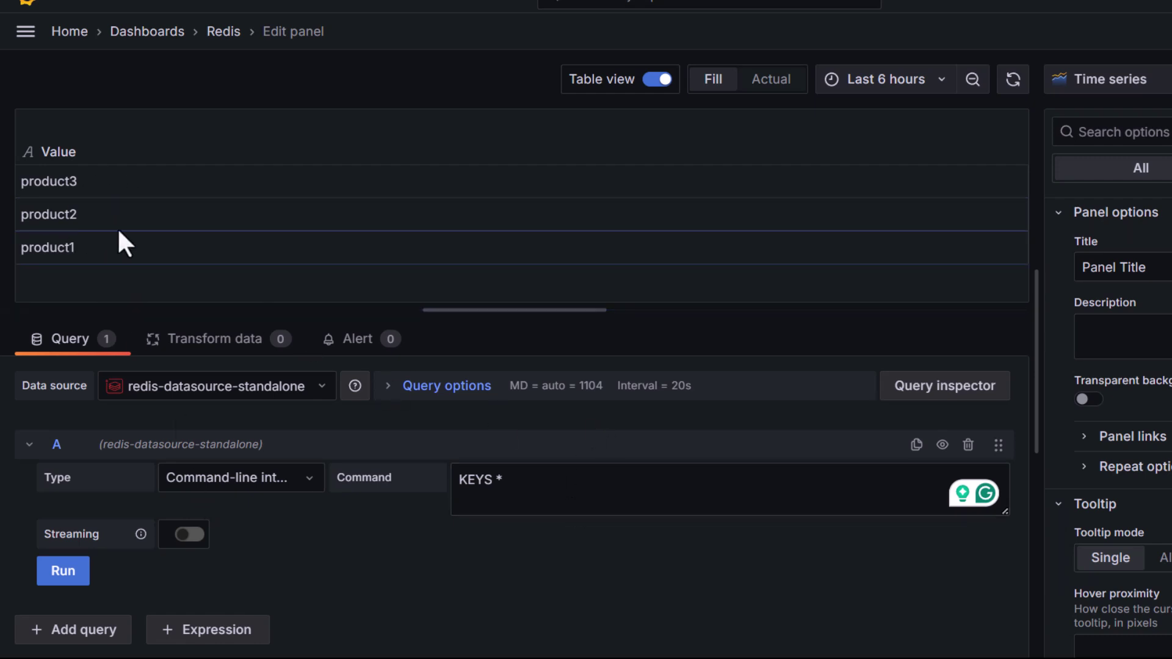
Replace the query command with get product1, run it and return to the dashboard
triple_click(529, 492)
type("ge")
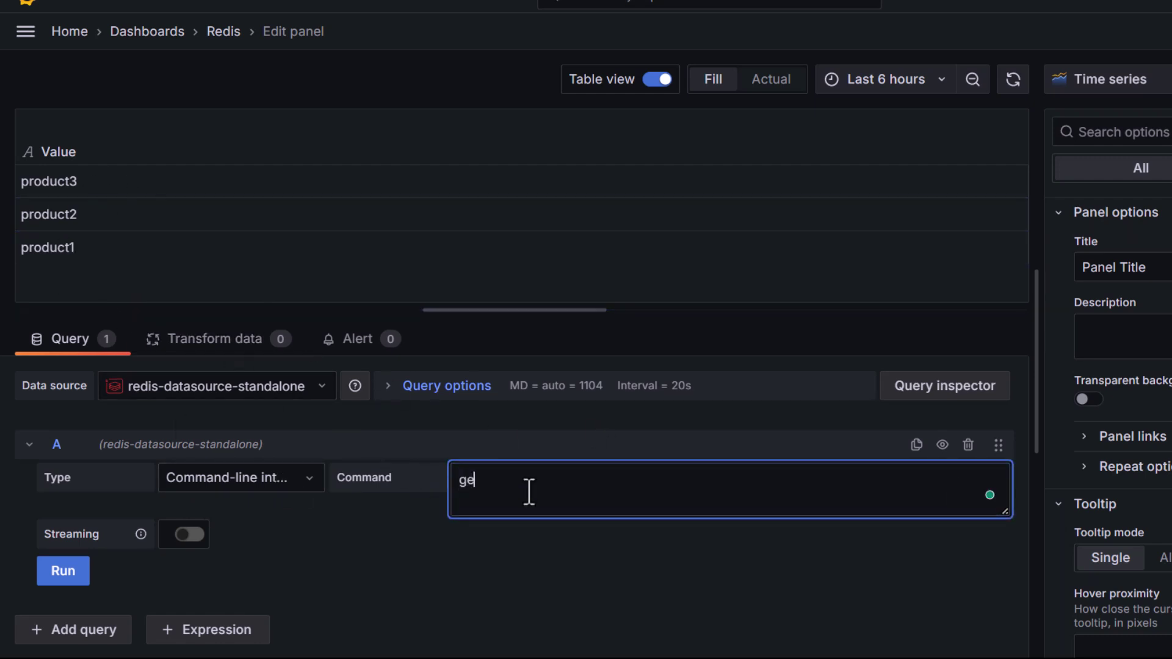
type("t ")
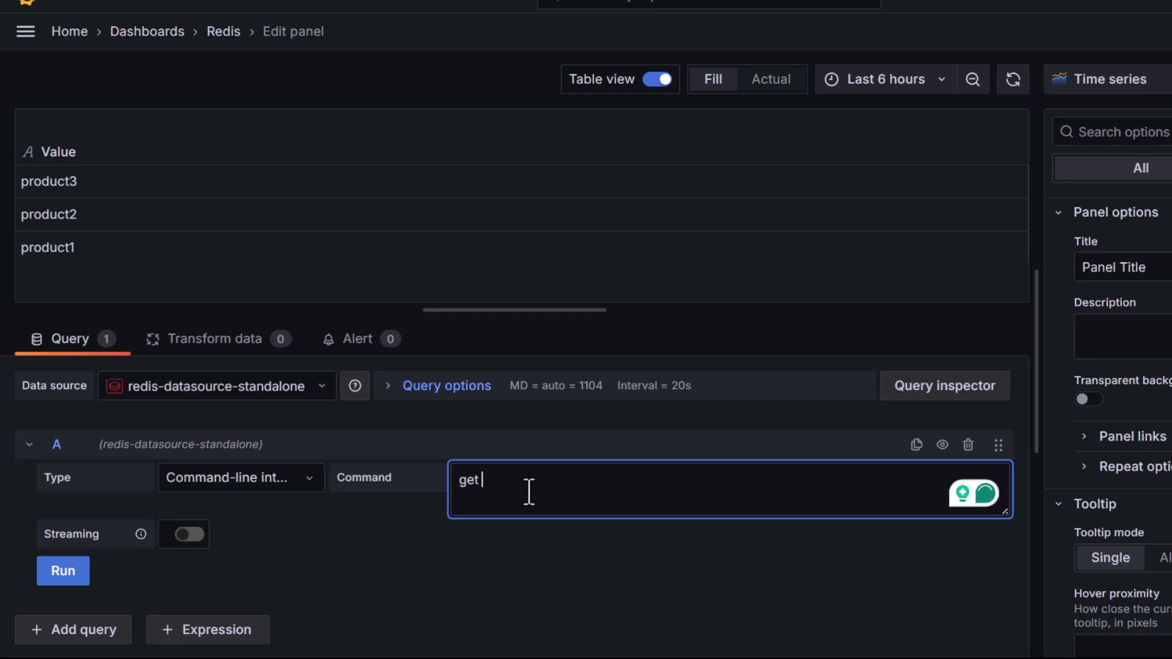
type("product1")
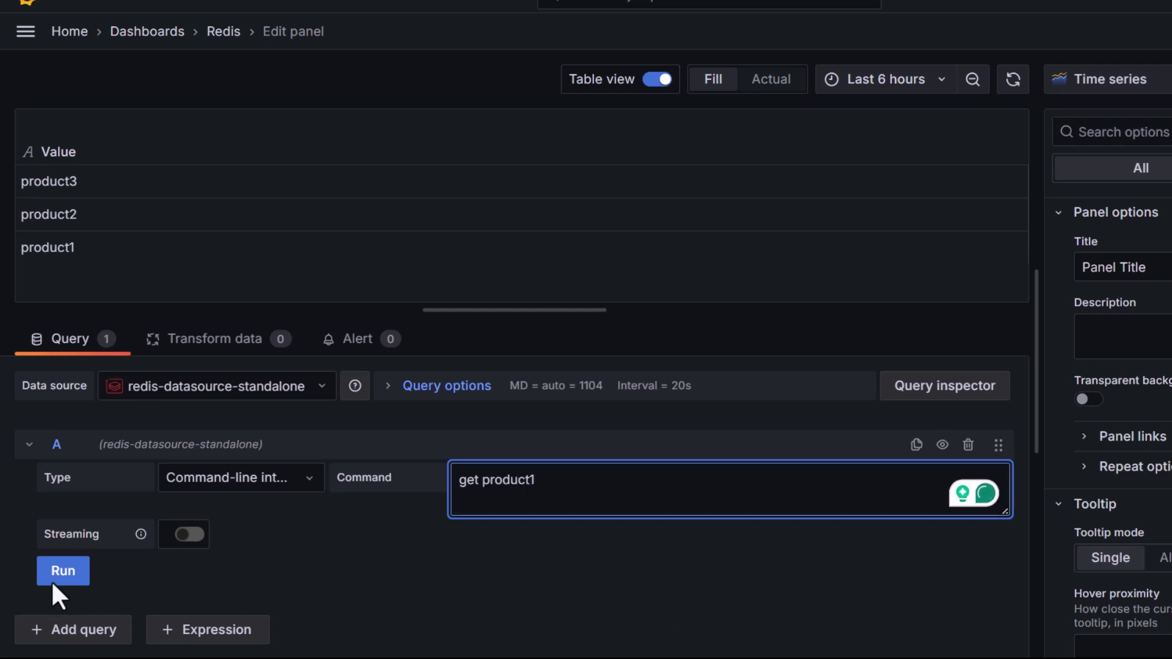
left_click(70, 571)
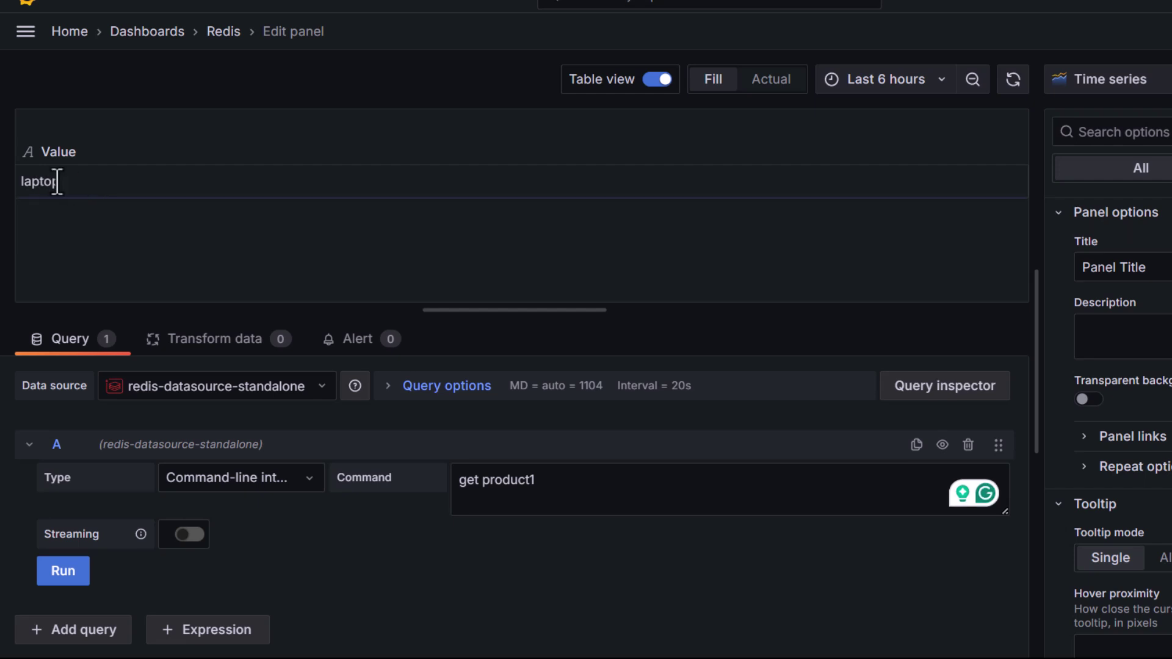
key("Escape")
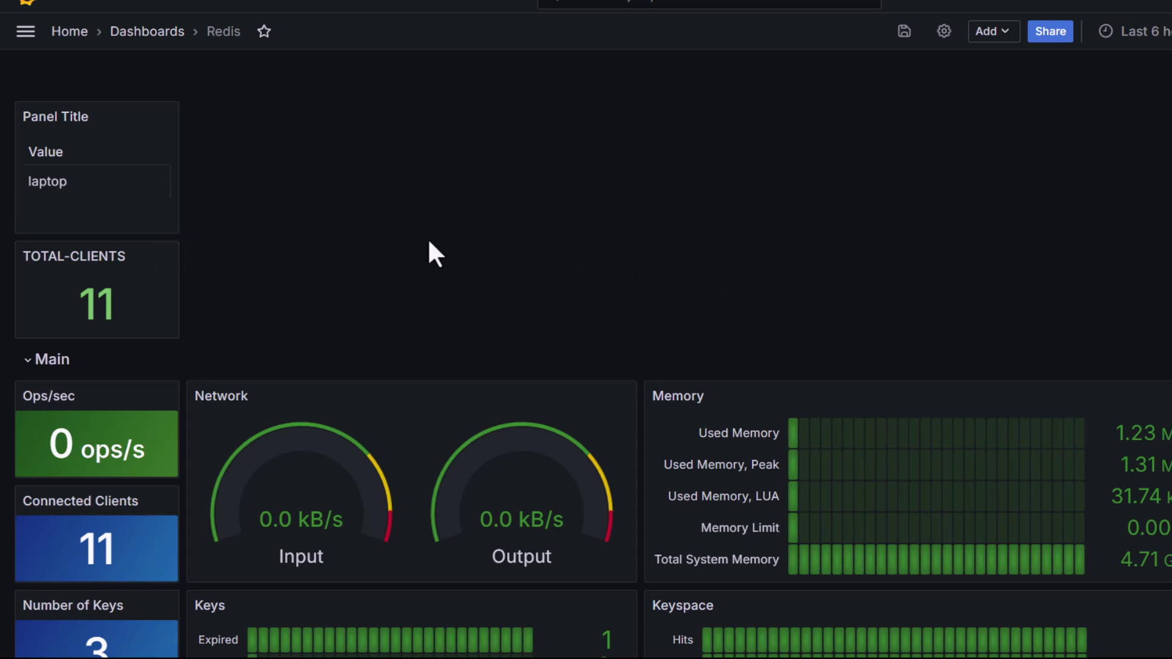
Leave for the dashboards list without saving the changes and delete the Redis dashboard, confirming with the word Delete
left_click(160, 41)
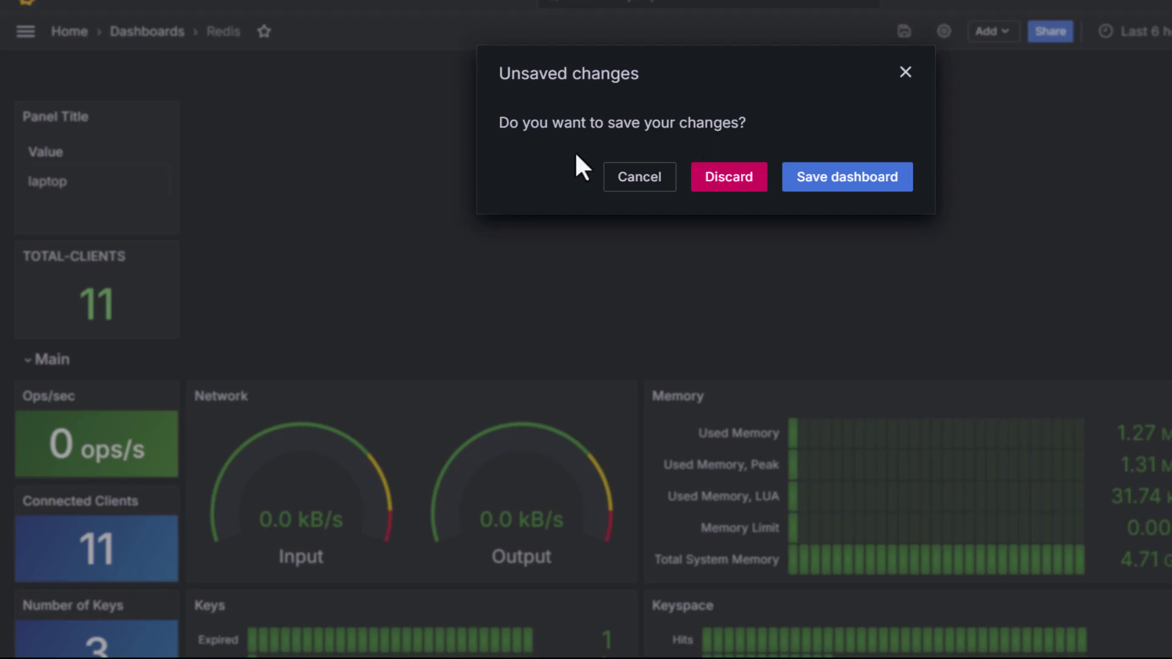
left_click(735, 183)
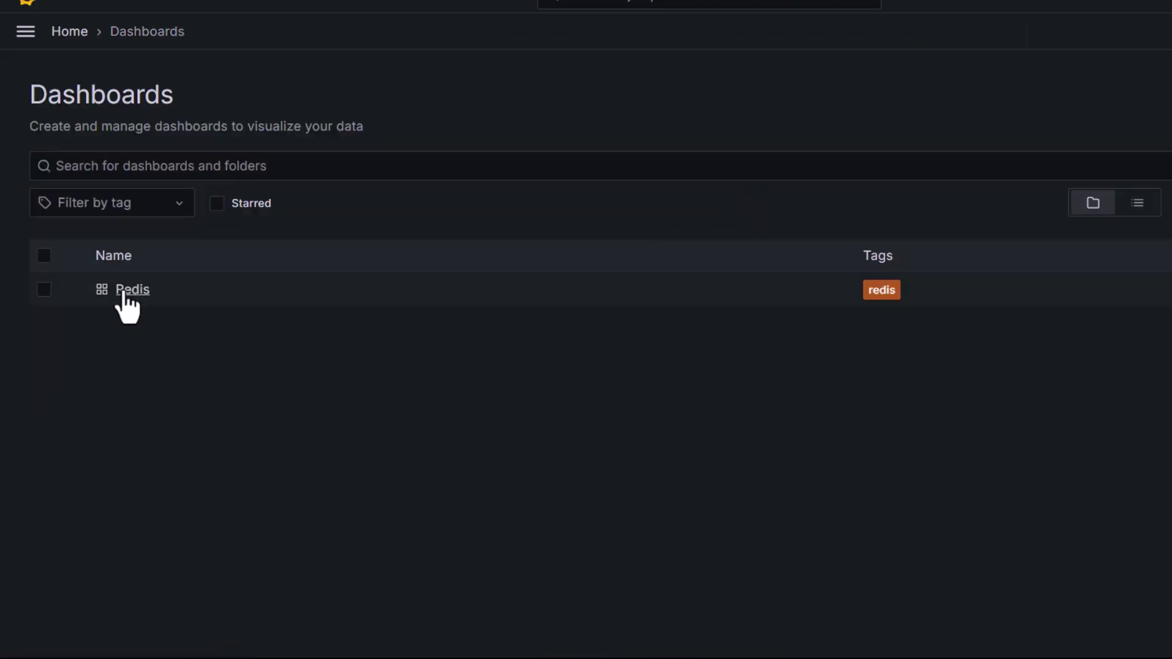
left_click(44, 290)
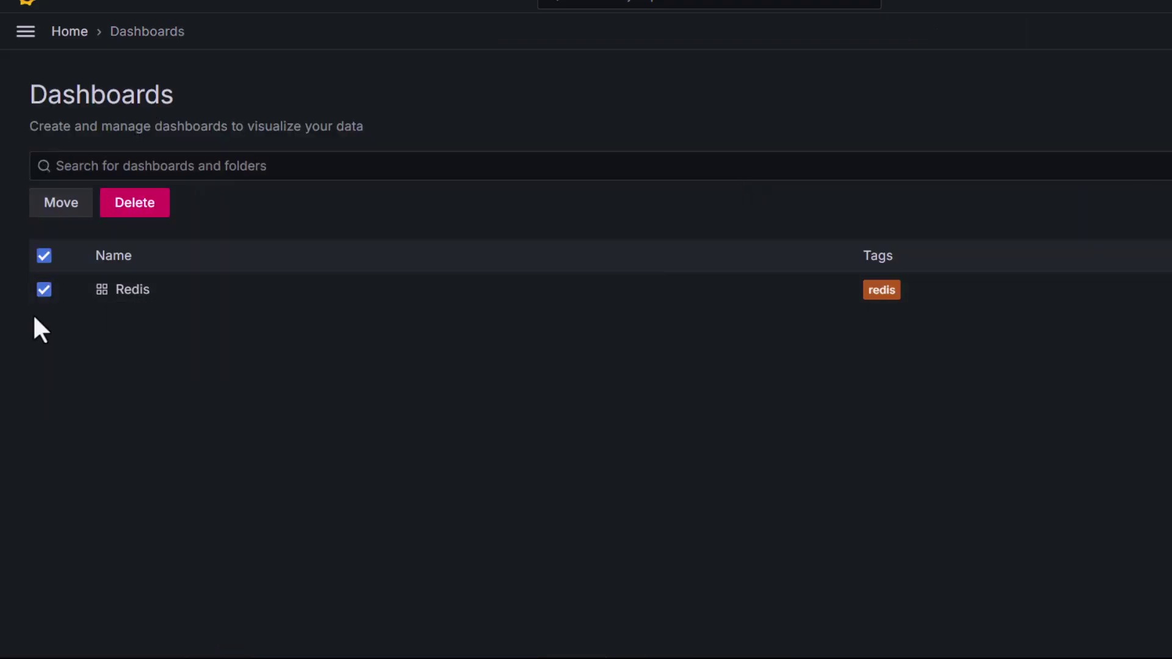
left_click(135, 207)
left_click(612, 194)
type("Delete")
left_click(888, 267)
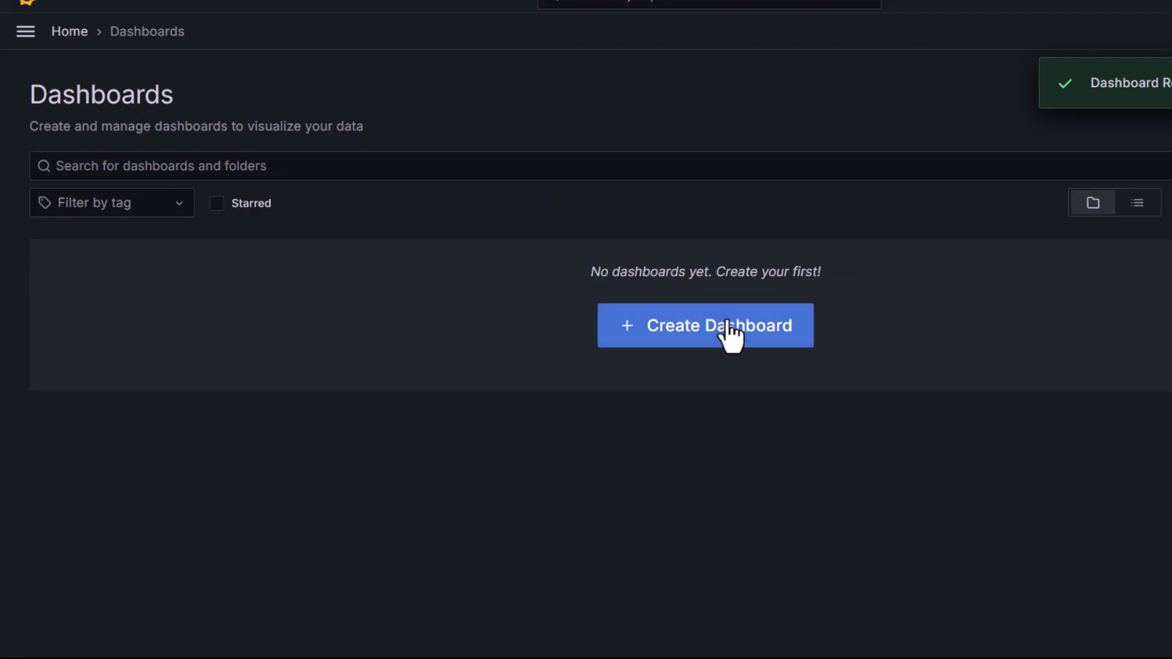
Open the redis-datasource-standalone data source from the connections and delete it
left_click(25, 31)
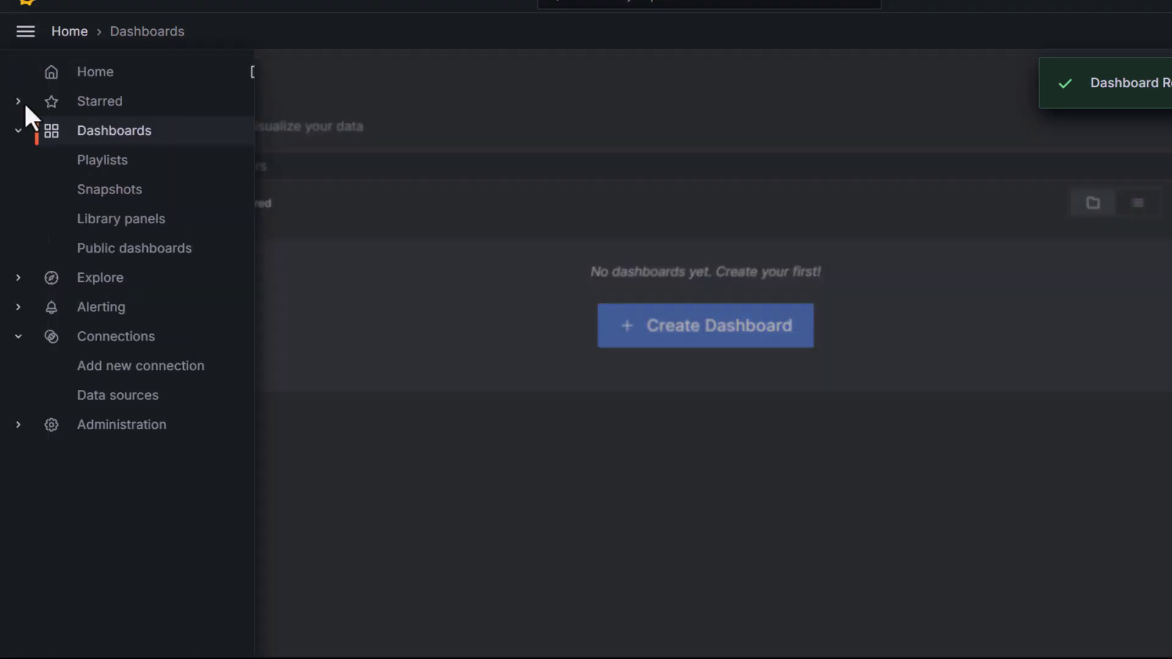
left_click(124, 403)
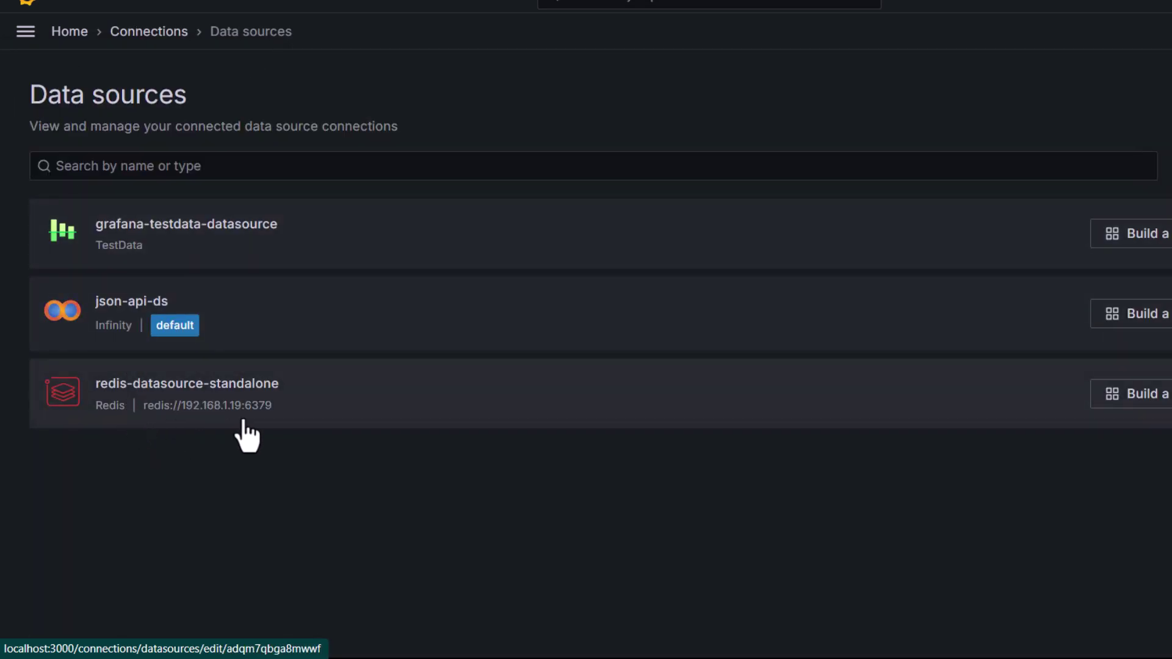
left_click(277, 411)
scroll(138, 354, "down", 3)
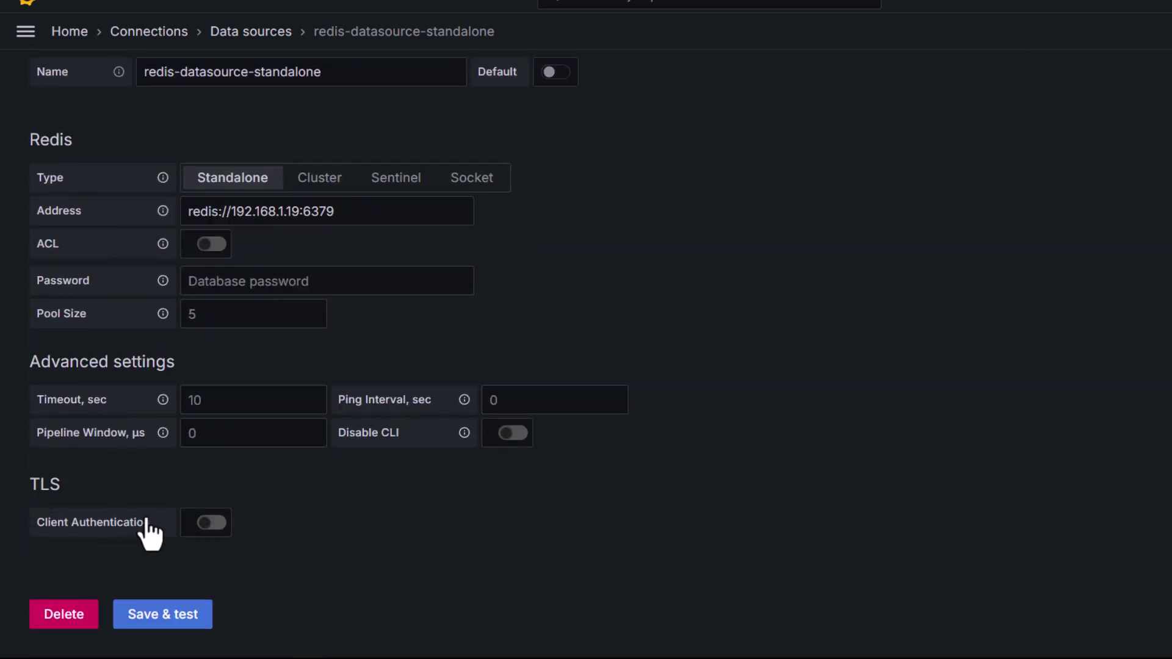
left_click(63, 614)
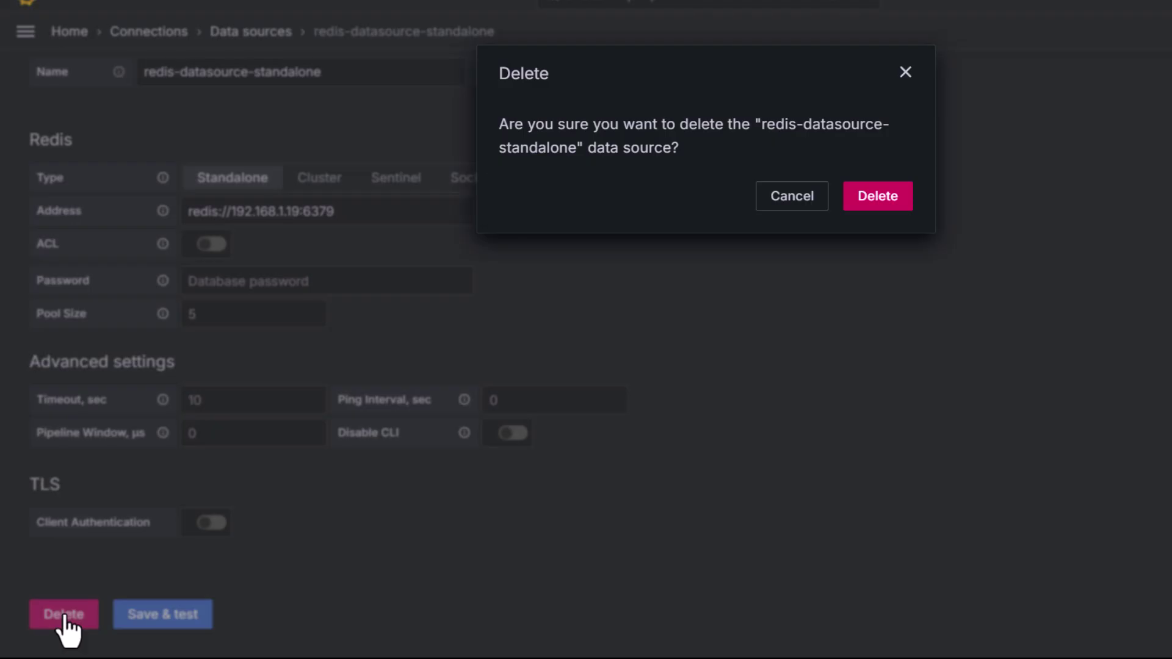
left_click(877, 194)
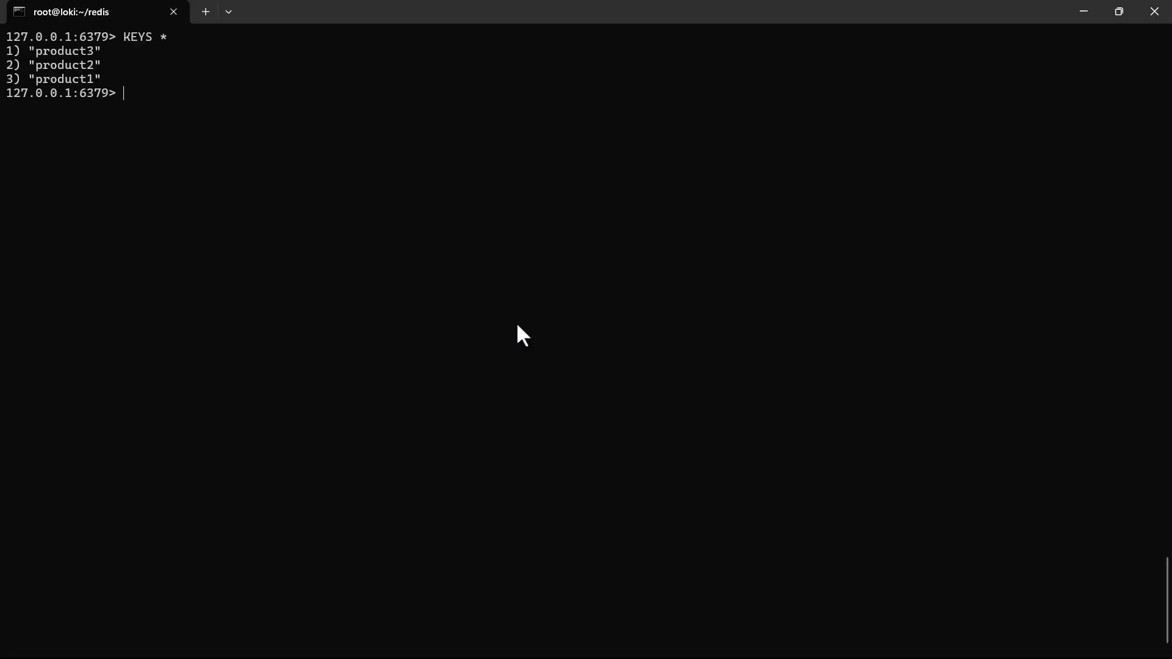
Exit redis-cli in the terminal to return to the root shell in the redis directory
type("exit")
key("Return")
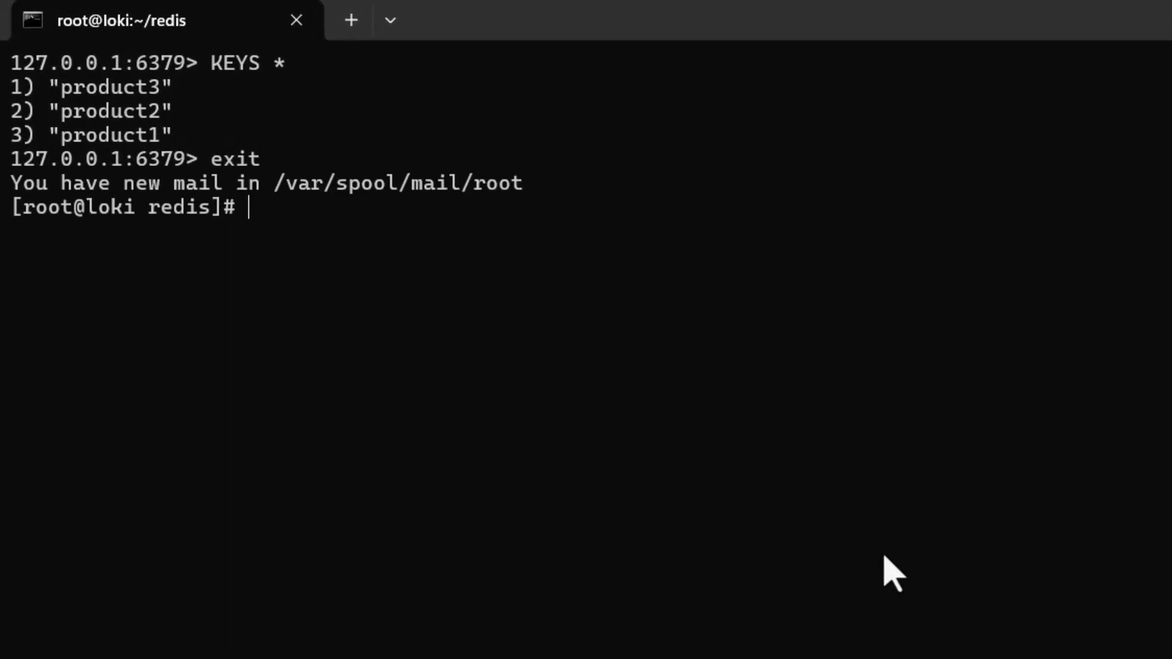
Clear the terminal, list the running Docker containers and stop the redis1 container
type("clear")
key("Return")
type("docker ps")
key("Return")
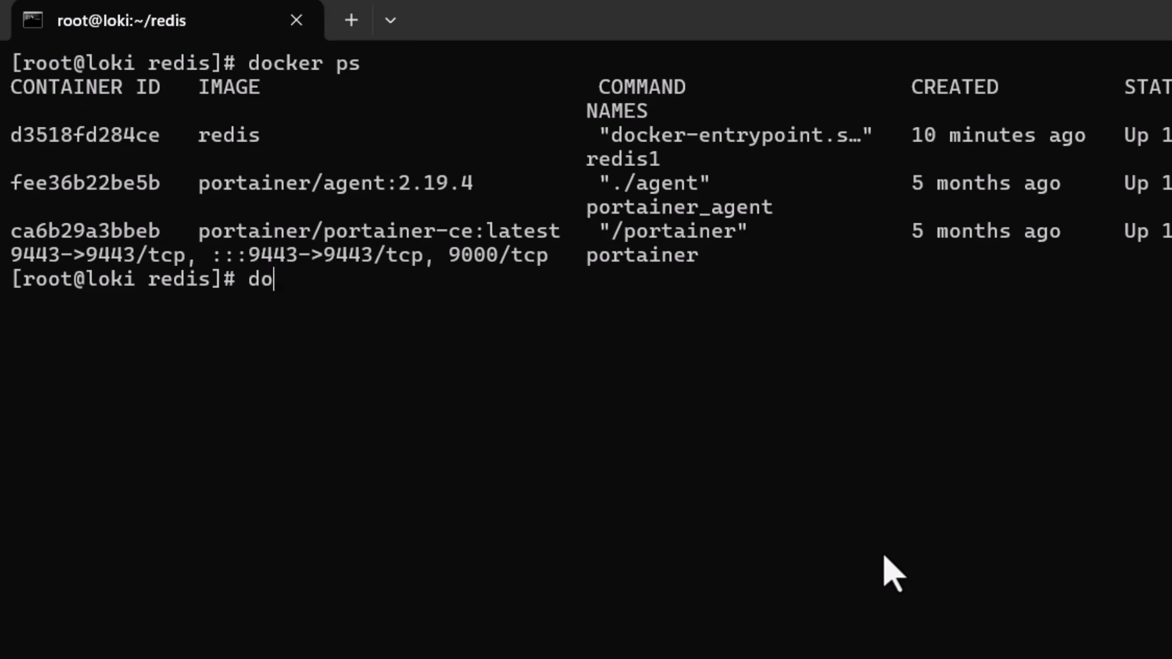
type("docker stop re")
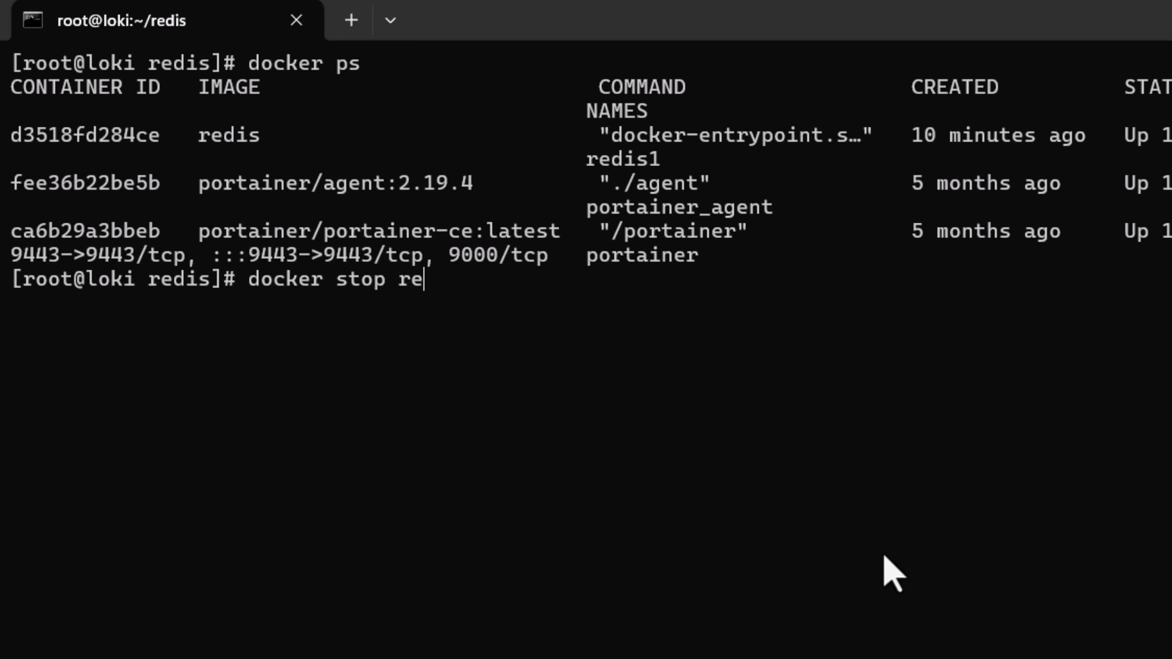
type("dis")
key("Return")
key("Up")
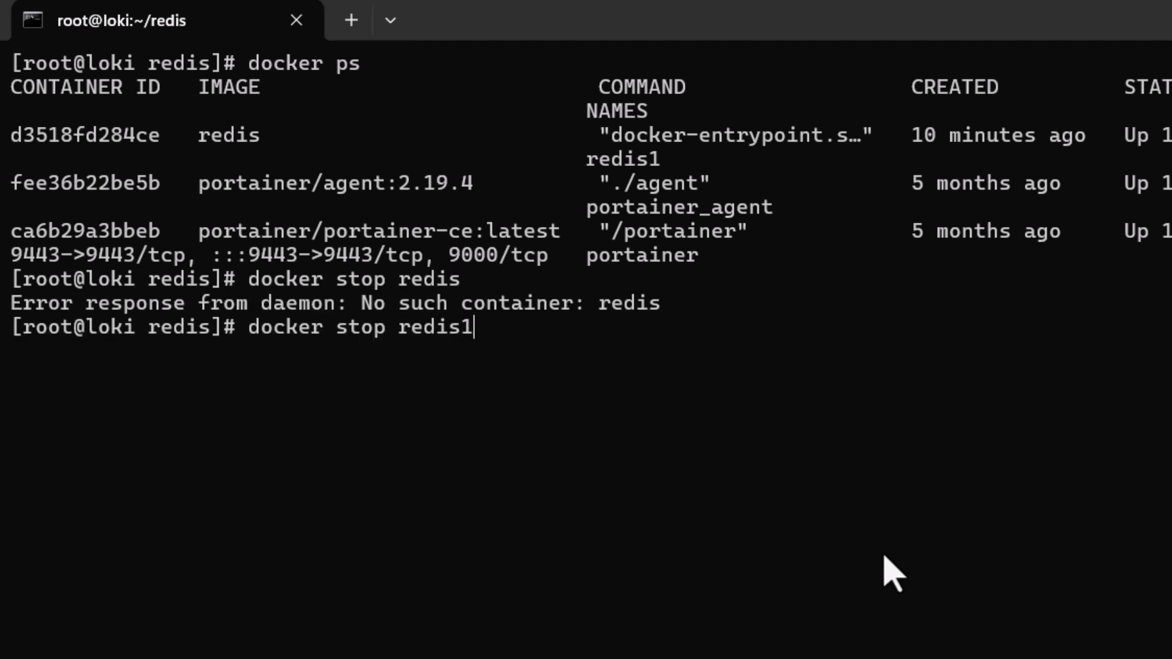
type("1")
key("Return")
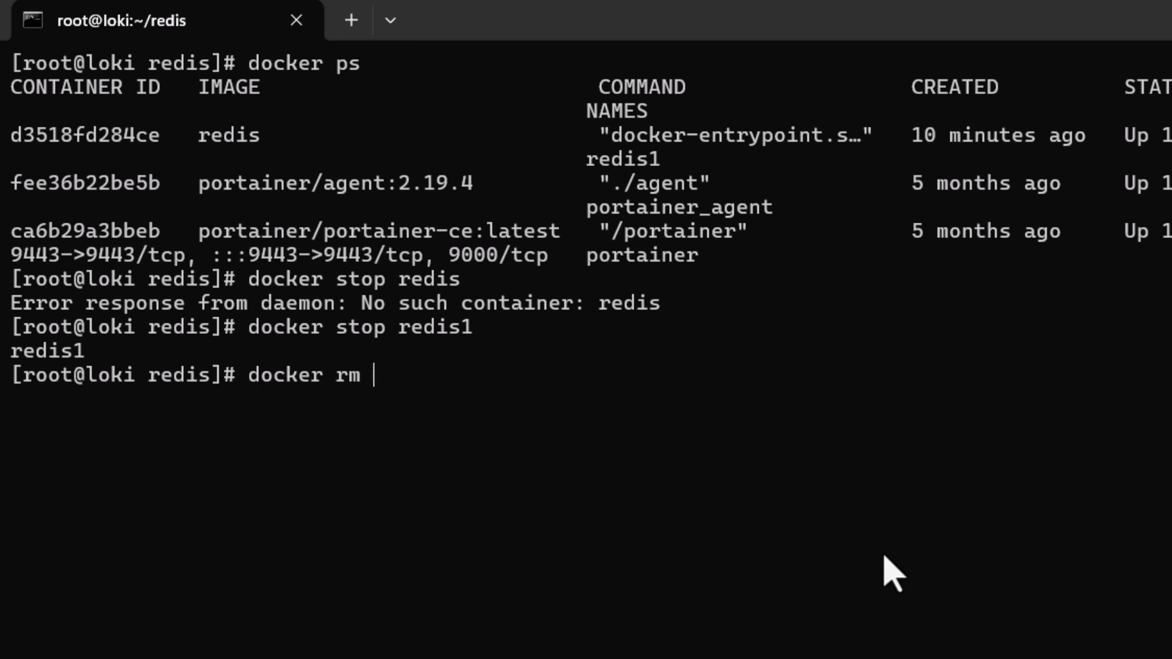
Remove the stopped redis1 container from Docker
type("docker rm redis")
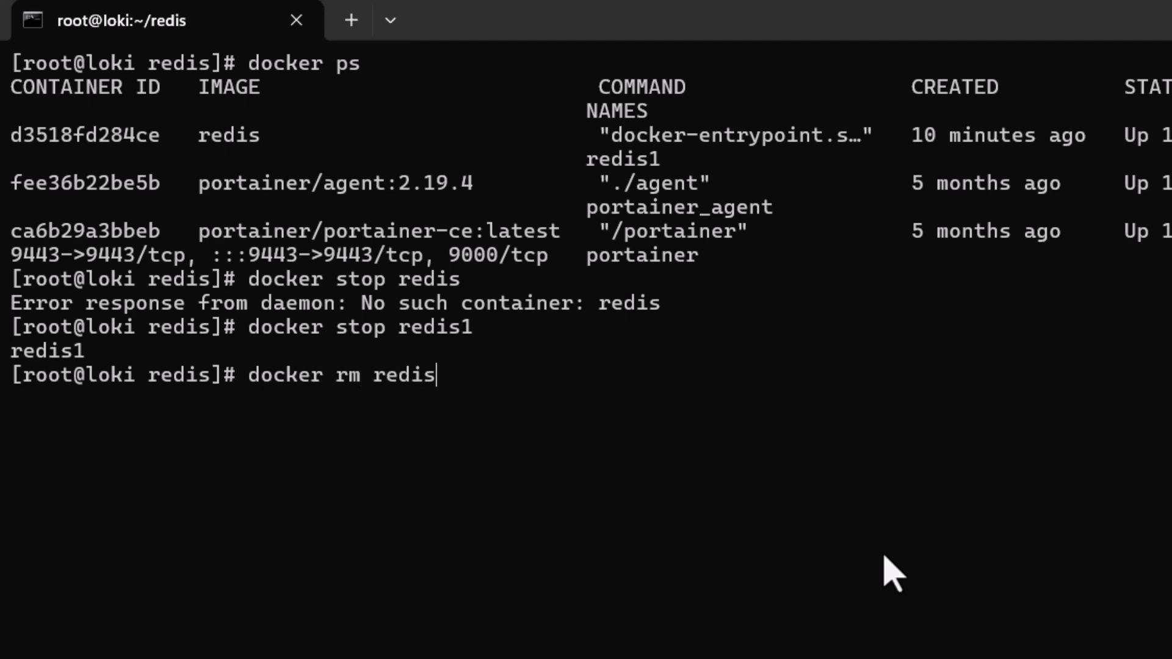
type("1")
key("Return")
List the running containers again with docker ps to check the removal, and clear the terminal
type("clea")
key("BackSpace")
key("BackSpace")
key("BackSpace")
key("BackSpace")
type("doc")
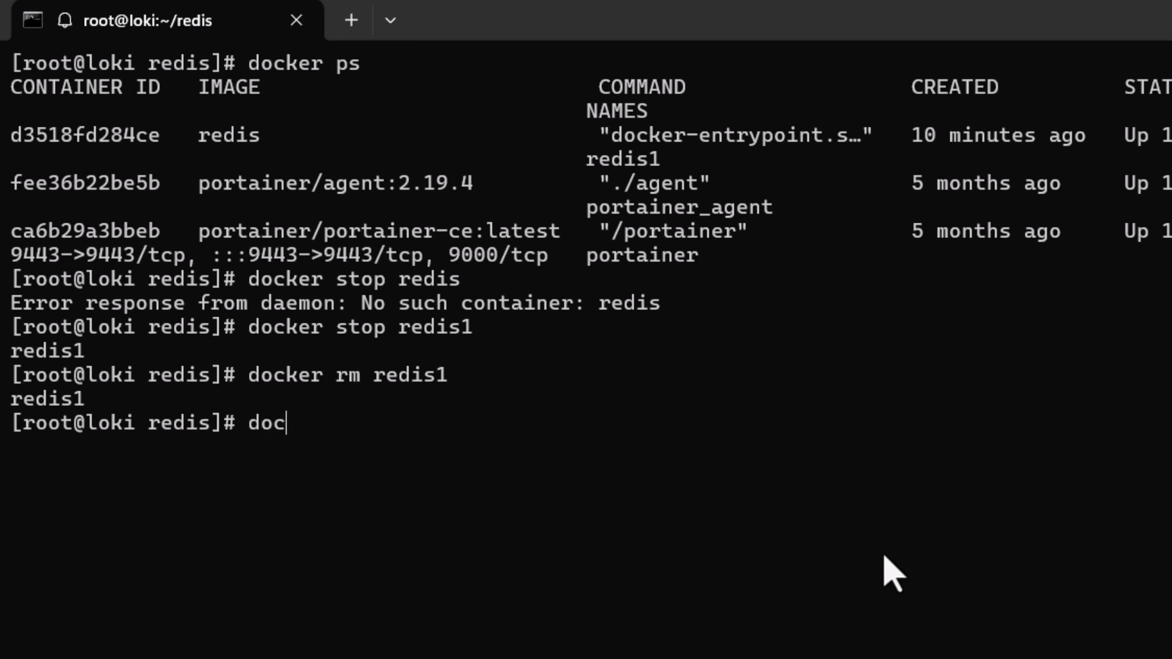
type("ker ps")
key("Return")
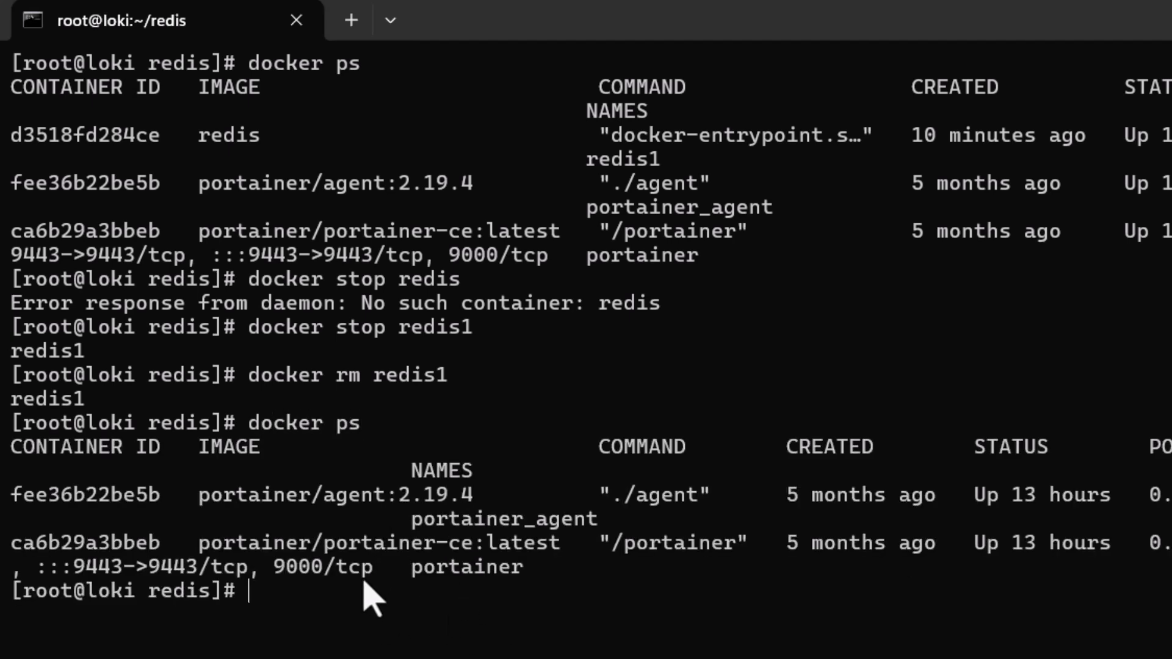
type("clear")
key("Return")
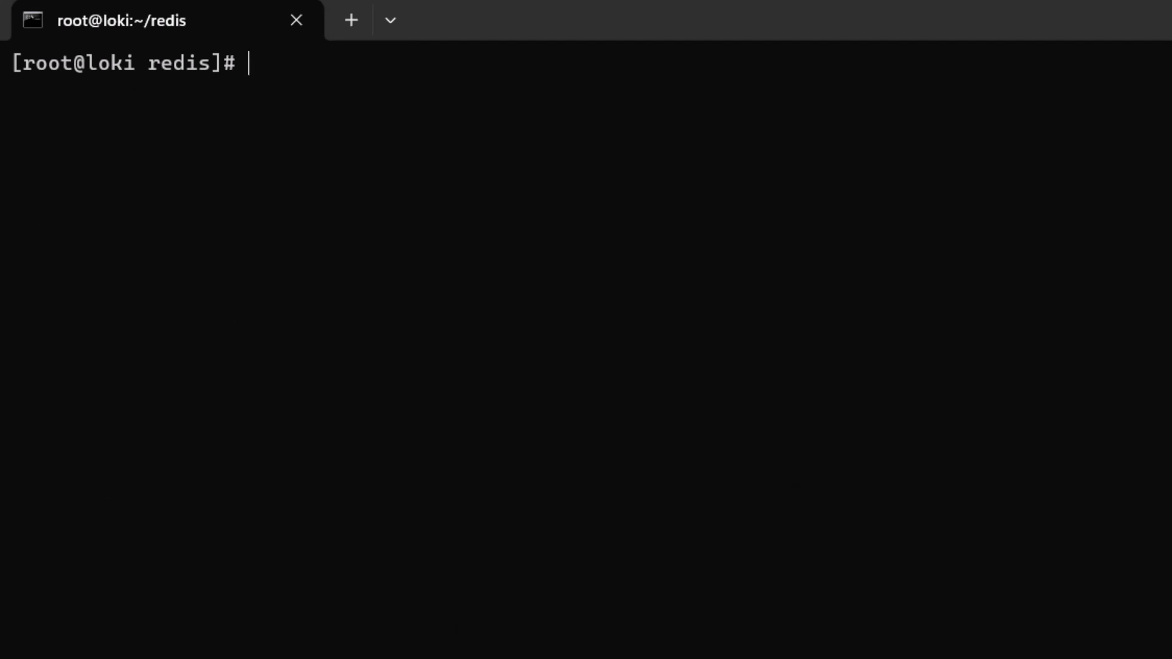
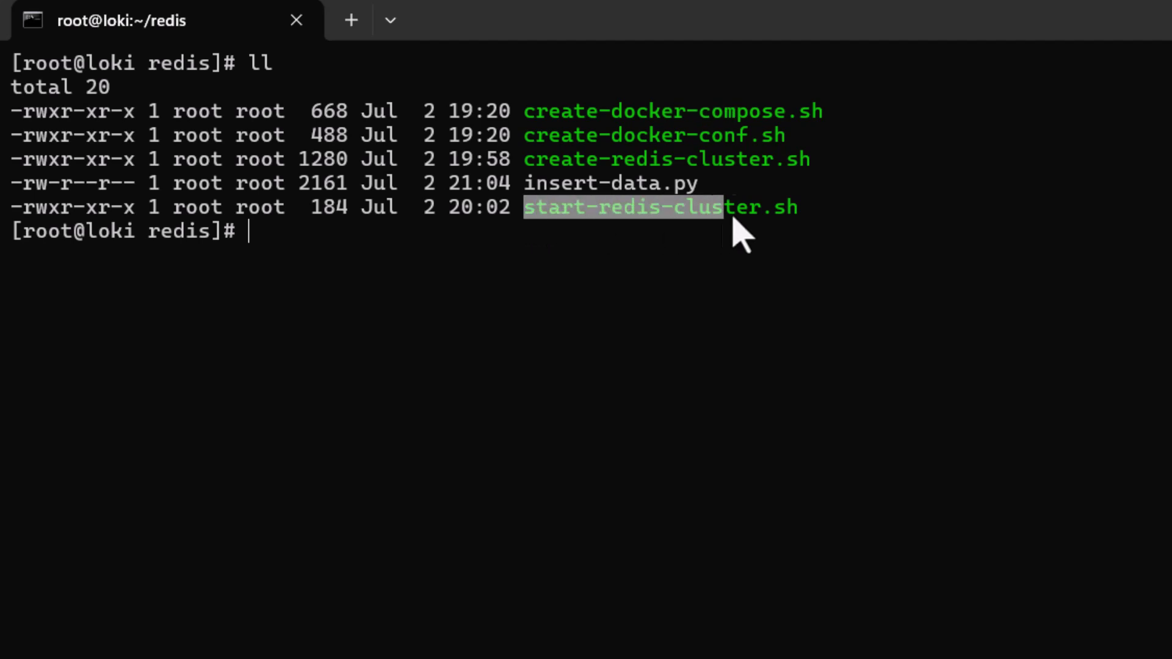
Run the start-redis-cluster.sh script and accept the proposed cluster configuration with yes
key("ctrl+l")
type("./sta")
key("Tab")
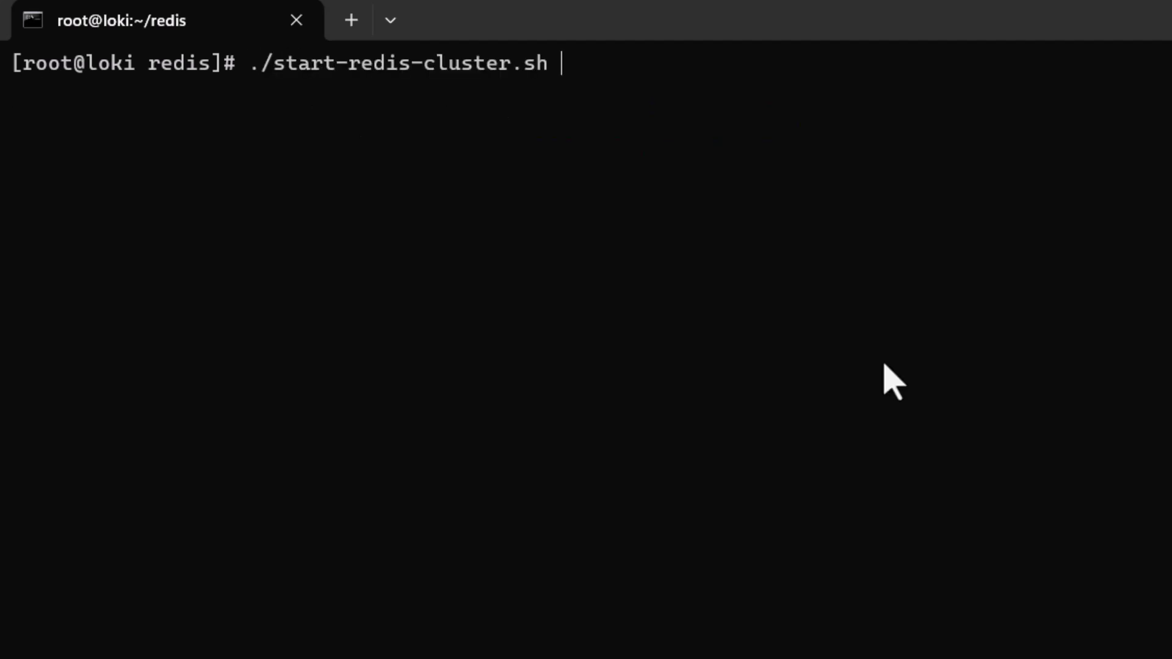
key("Return")
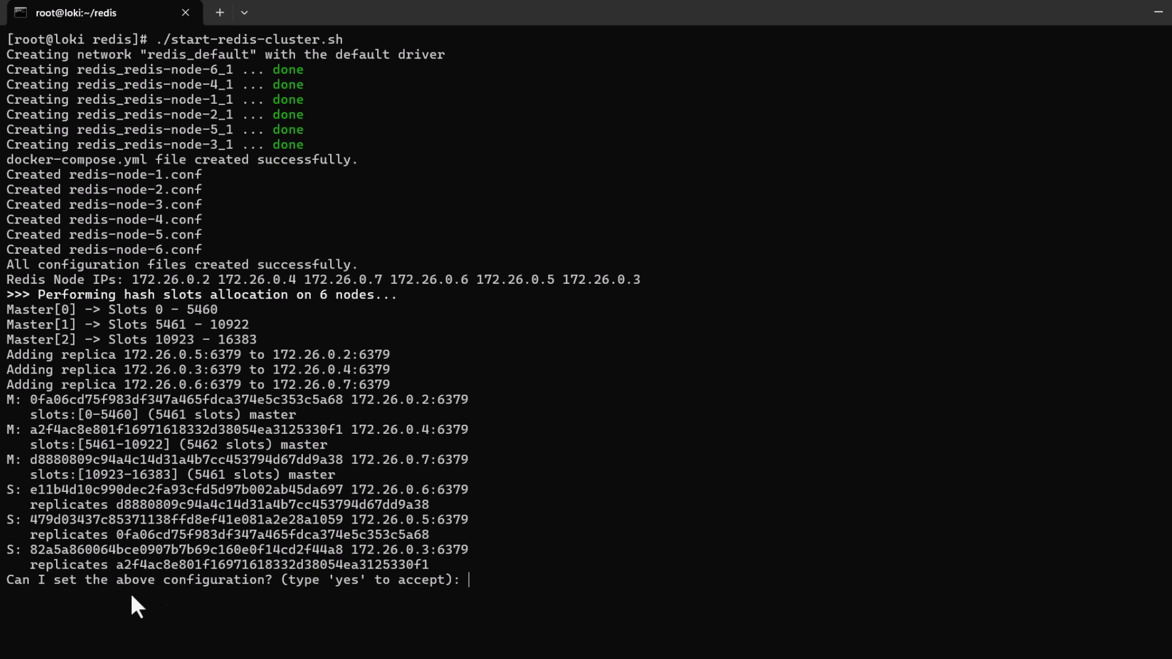
type("yes")
key("Return")
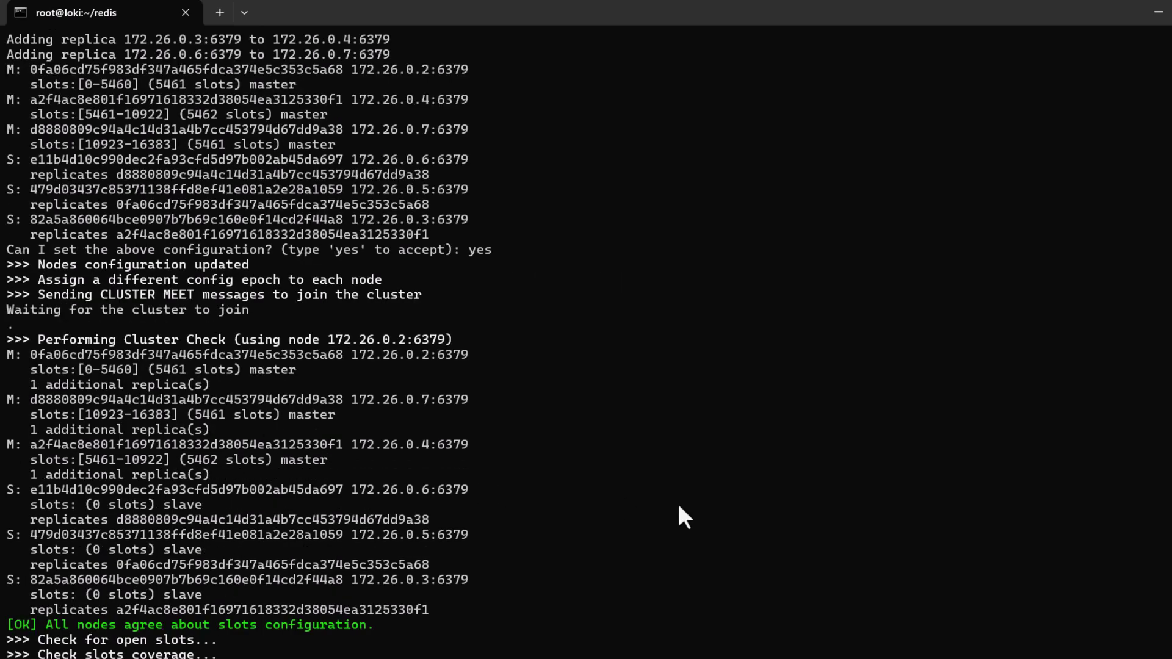
List the running containers with docker ps and shrink the terminal text to review the Redis node containers and their ports
type("docker ps")
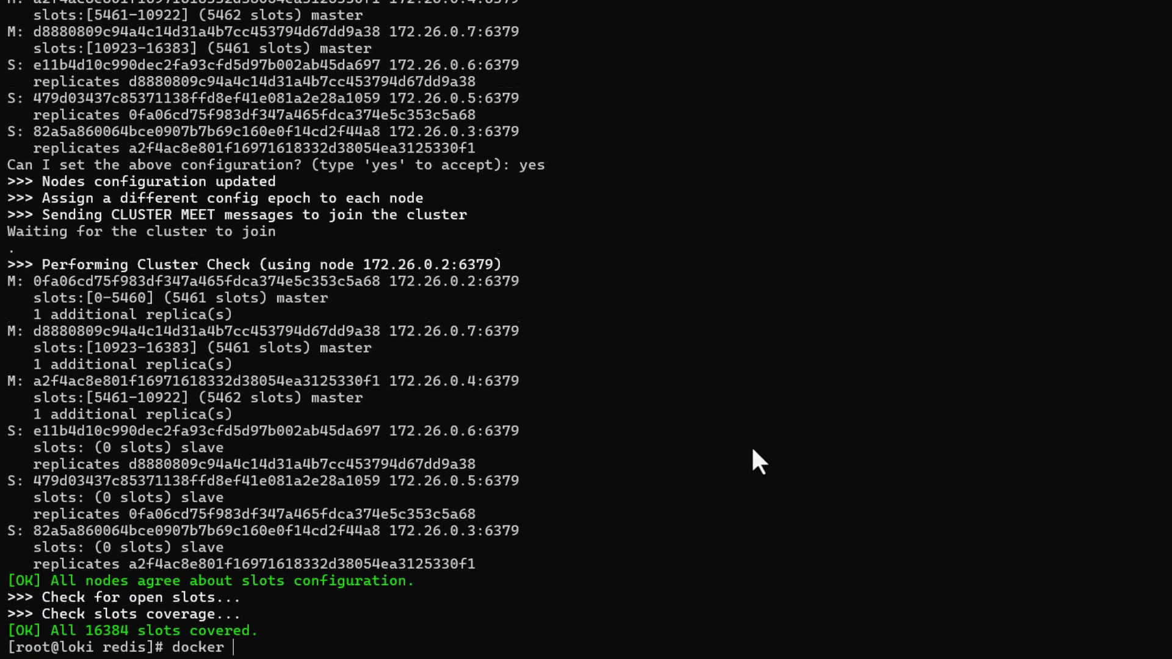
key("Return")
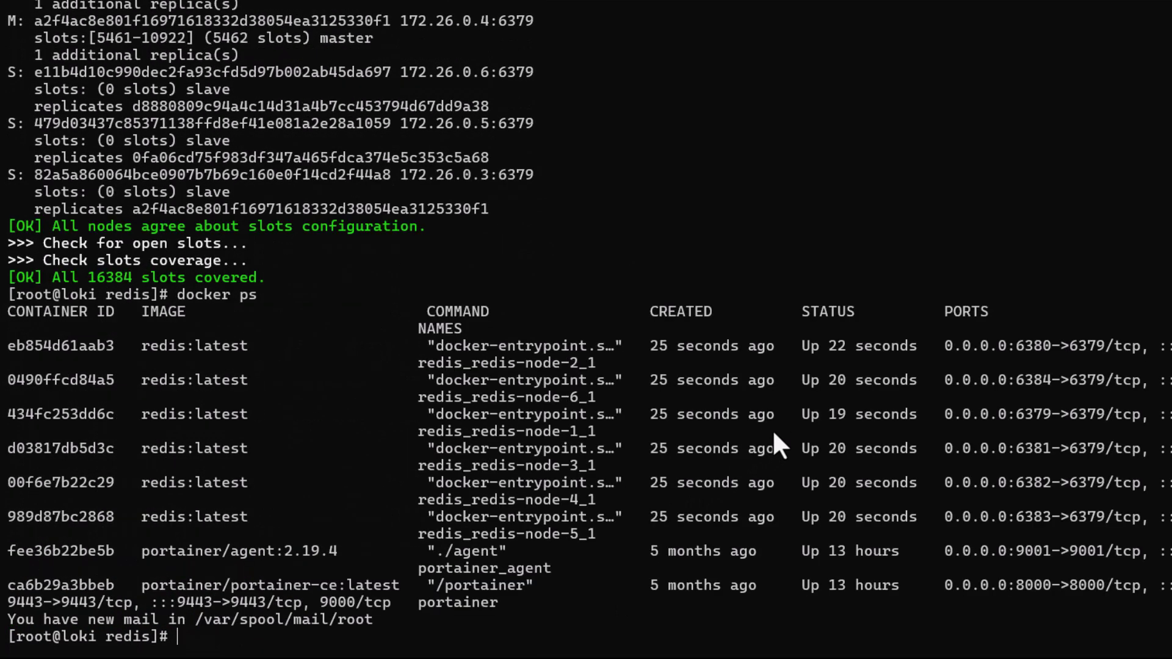
key("ctrl+minus")
key("ctrl+minus")
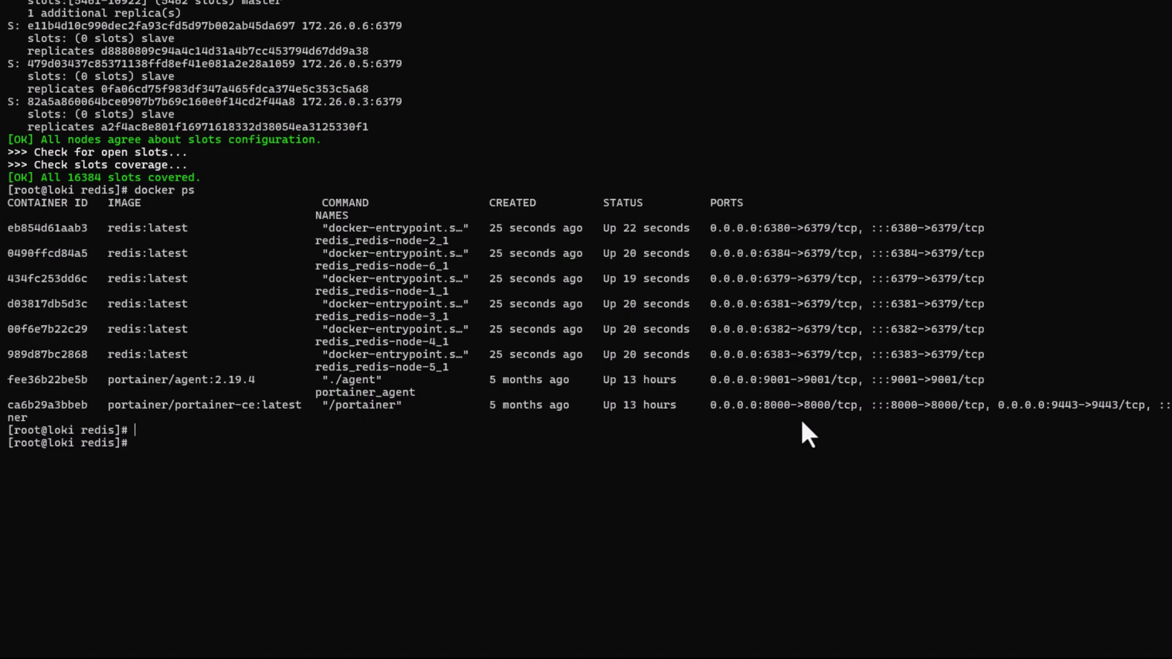
left_click_drag(990, 362, 1, 222)
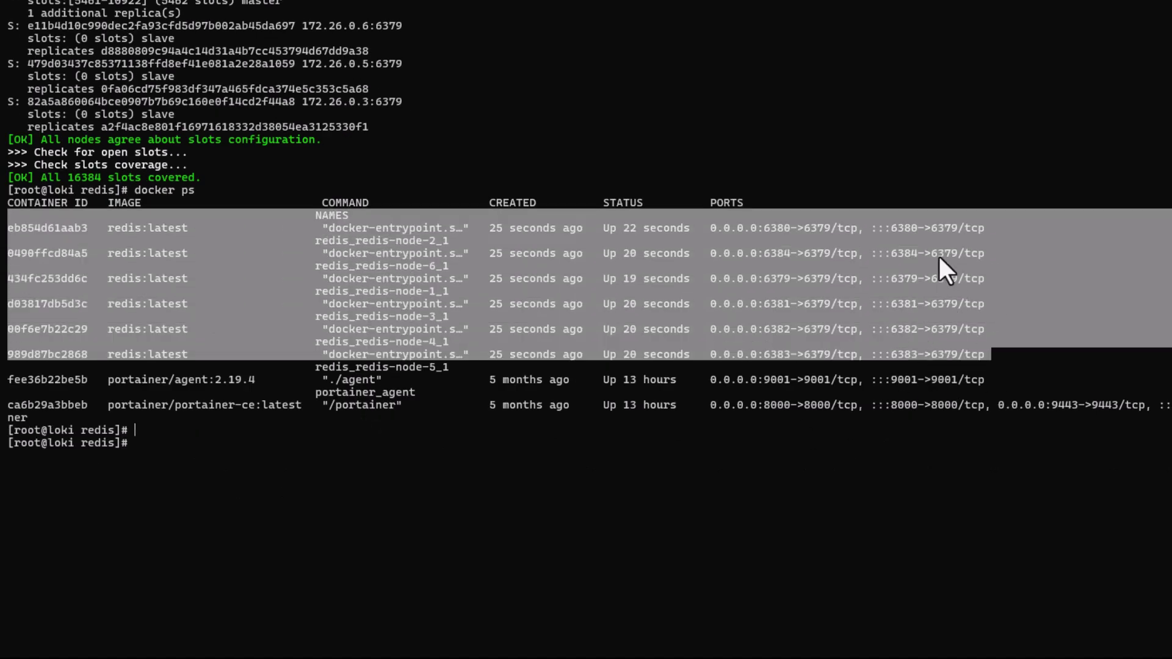
key("ctrl+c")
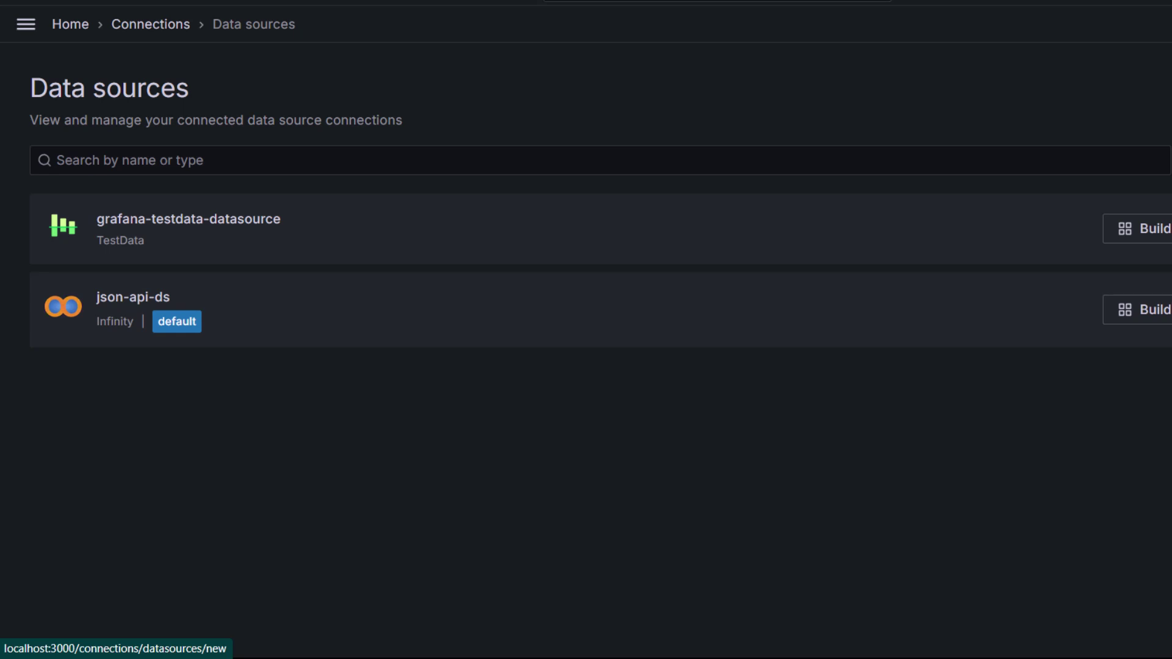
Switch to Grafana and add a new data source of the Redis type
left_click(1166, 87)
left_click(269, 160)
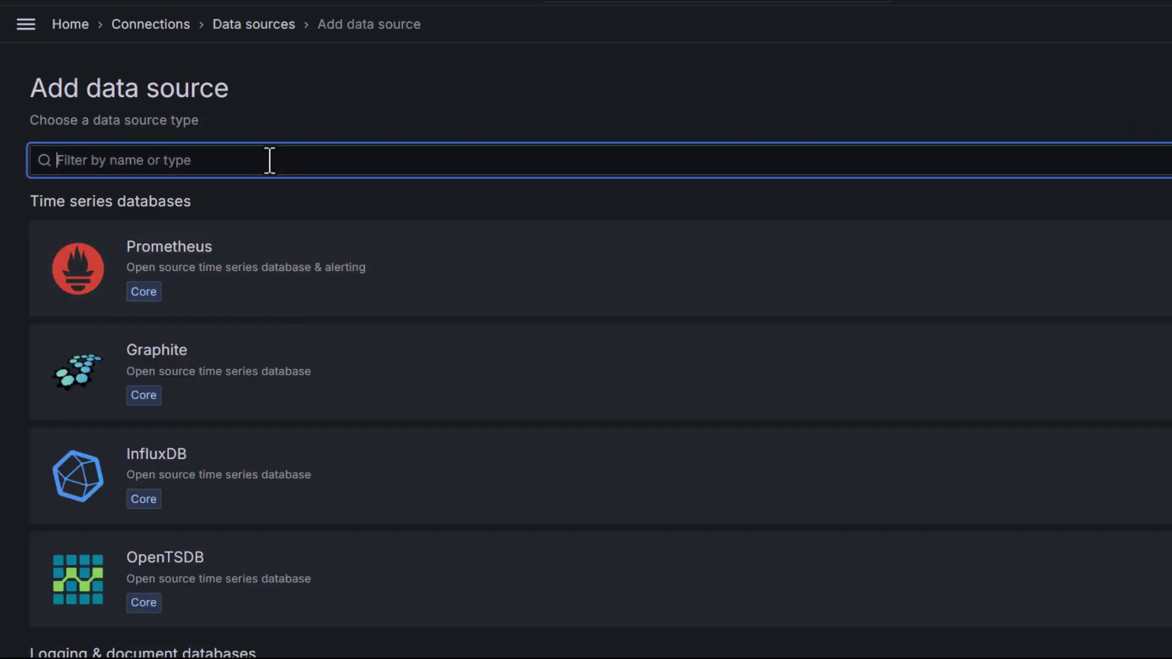
type("redi")
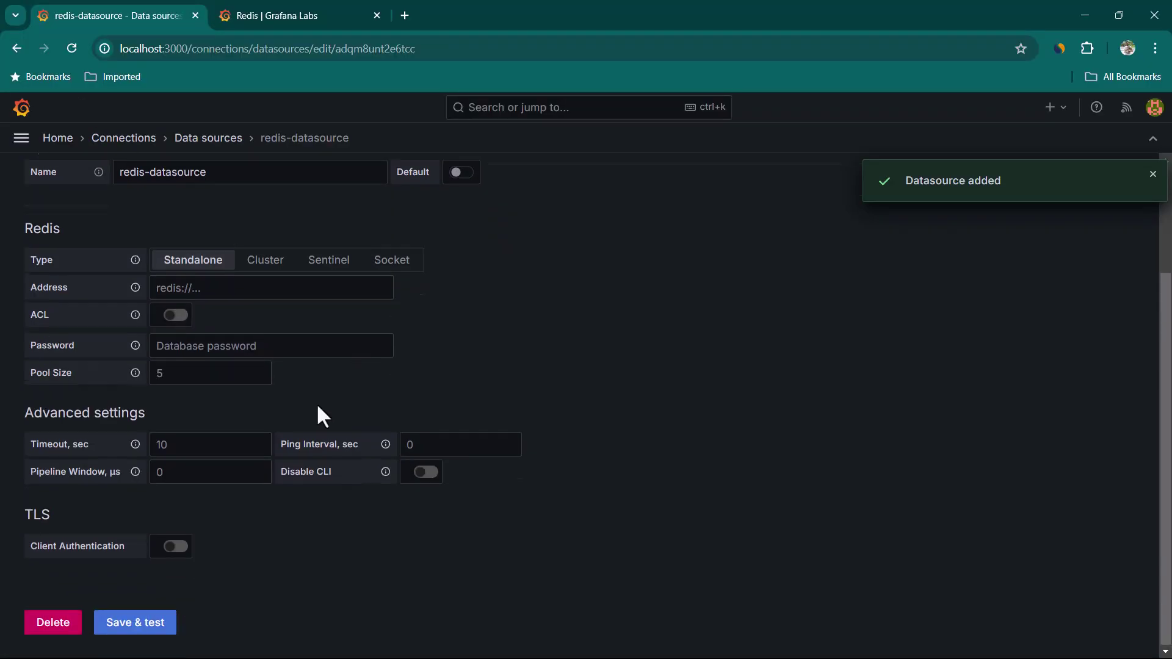
Set the Redis data source address to redis://192.168.1.19:6379, then save and test the connection
left_click(189, 287)
scroll(558, 418, "up", 2)
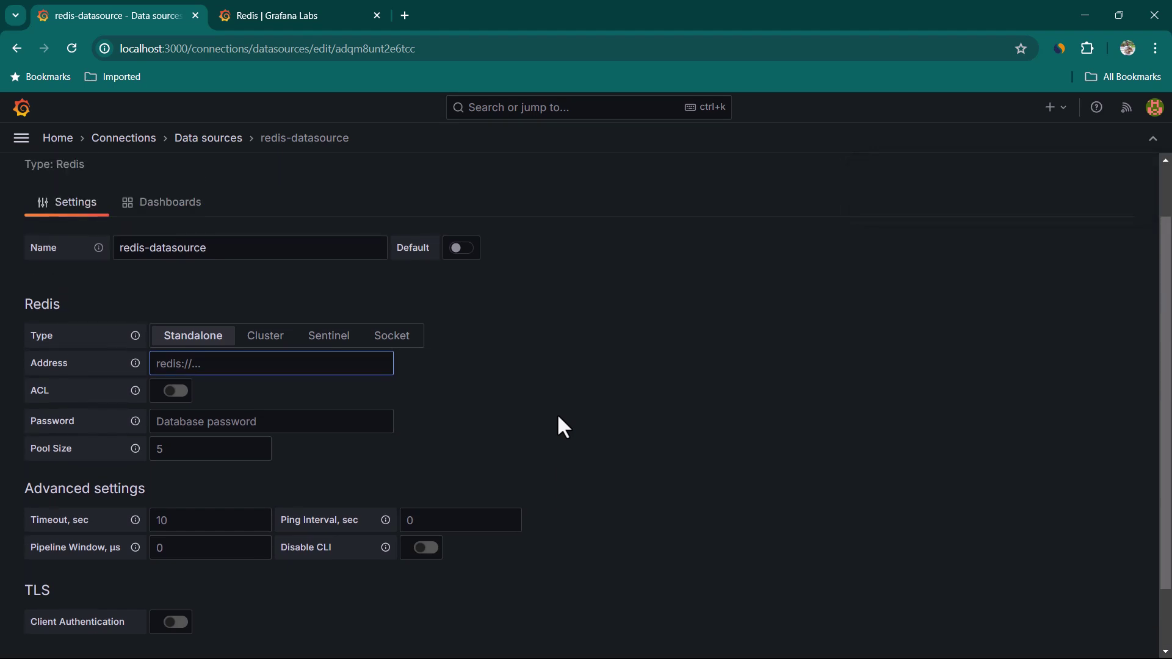
type("redis://192.168.1.19:6379")
scroll(305, 509, "down", 2)
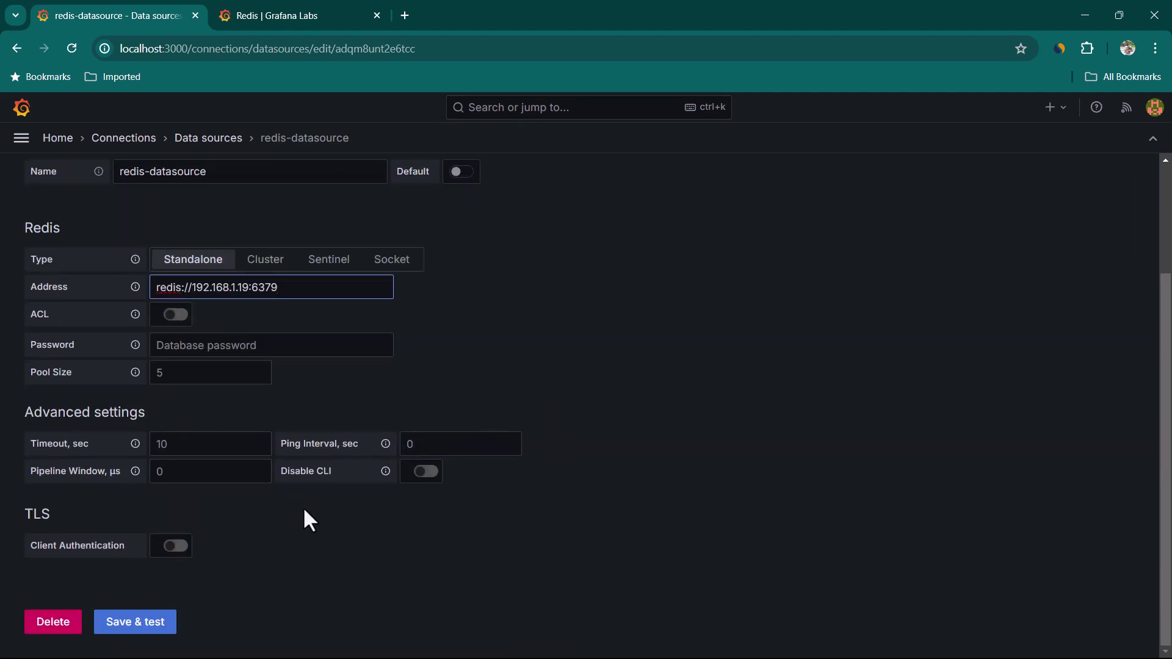
left_click(149, 632)
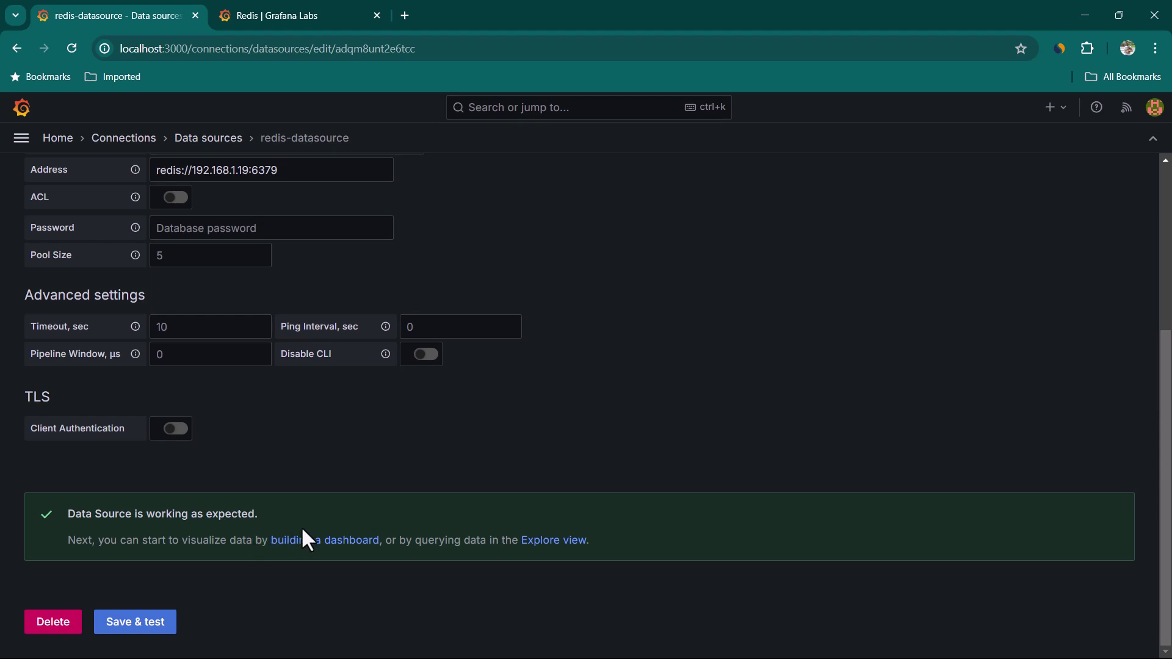
Start a dashboard import and load the Grafana Labs Redis dashboard (12776) by its copied ID
scroll(970, 305, "up", 5)
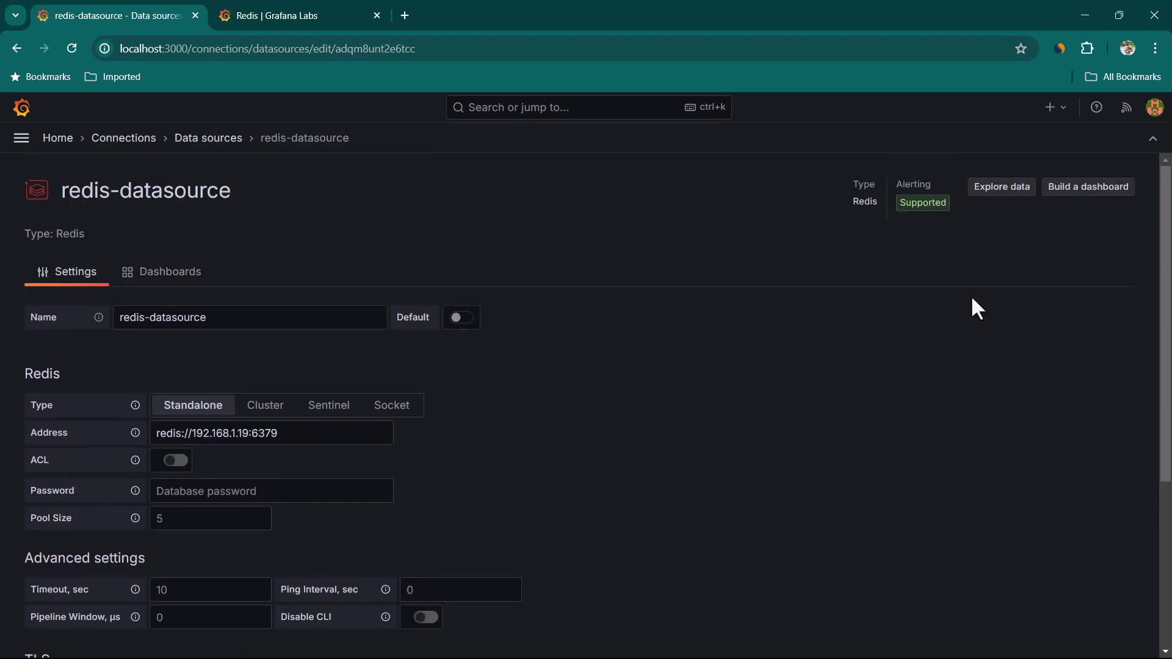
left_click(1061, 109)
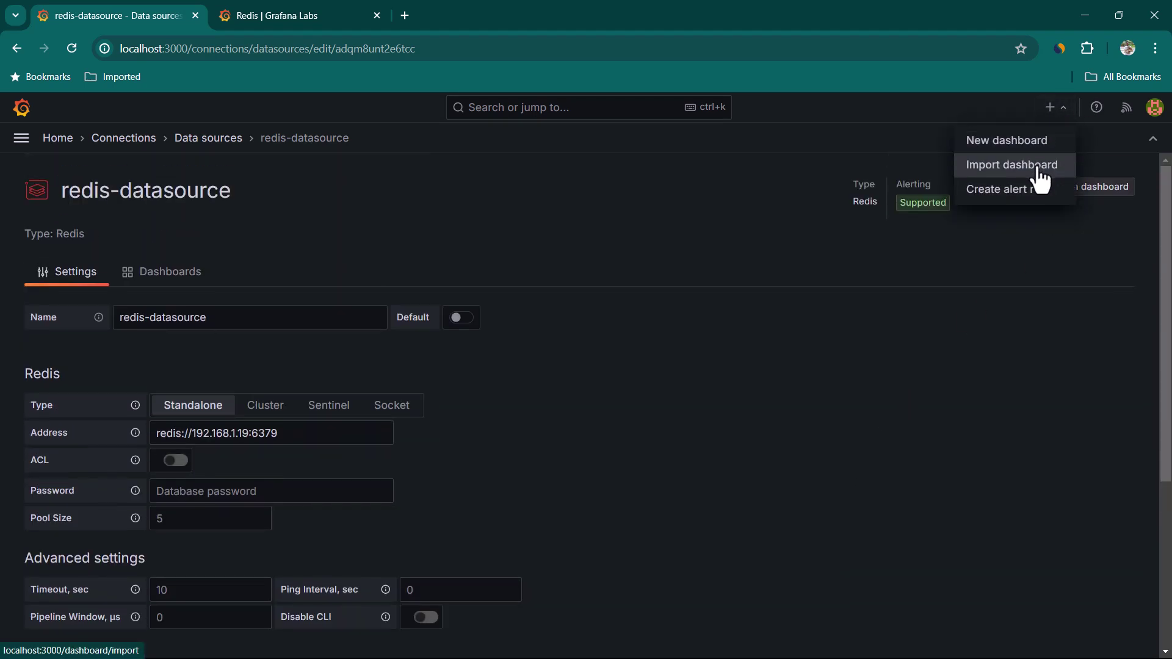
left_click(1037, 175)
left_click(289, 11)
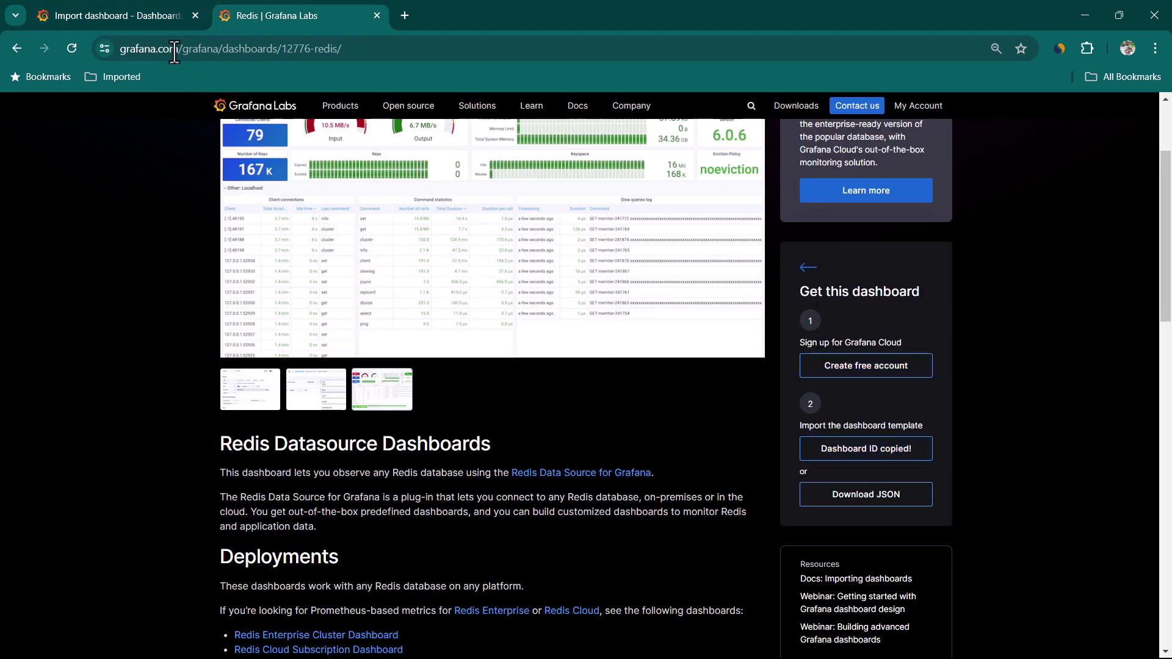
left_click(141, 11)
left_click(192, 392)
key("ctrl+v")
left_click(458, 395)
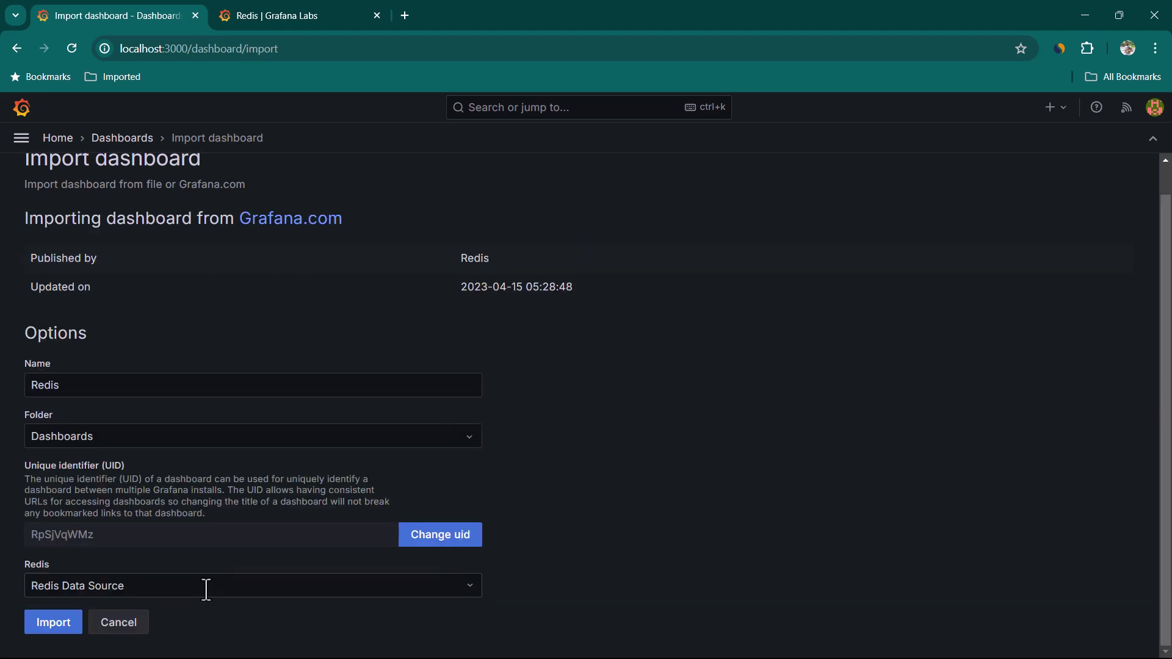
Choose redis-datasource as the Redis data source and import the dashboard
left_click(206, 589)
left_click(118, 443)
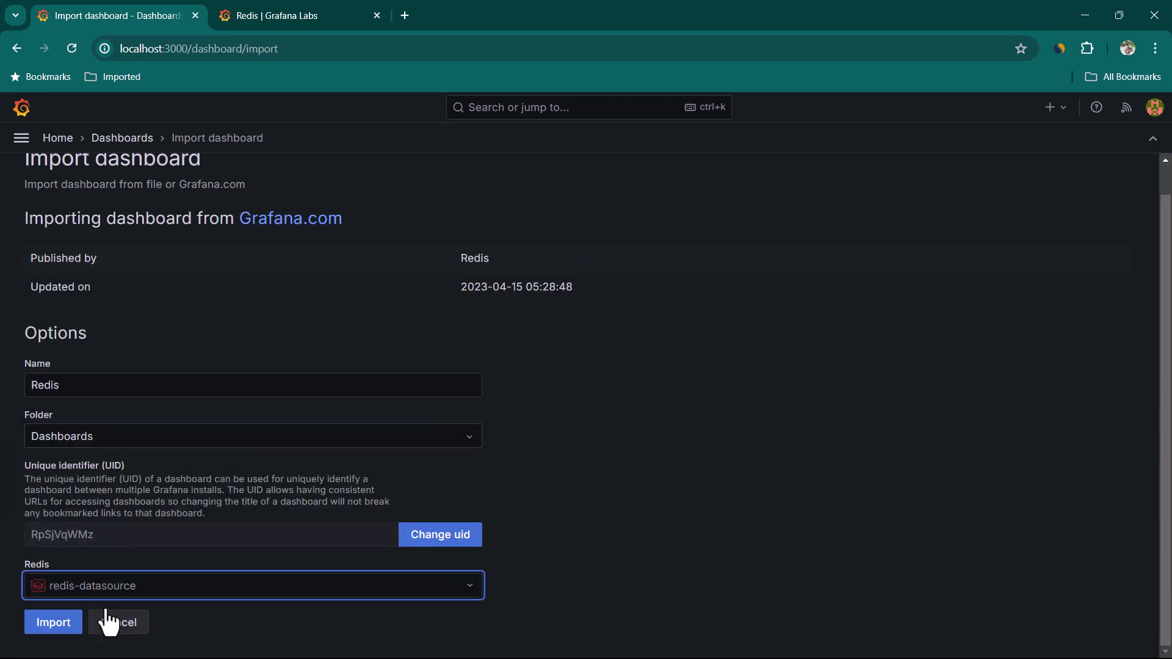
left_click(60, 625)
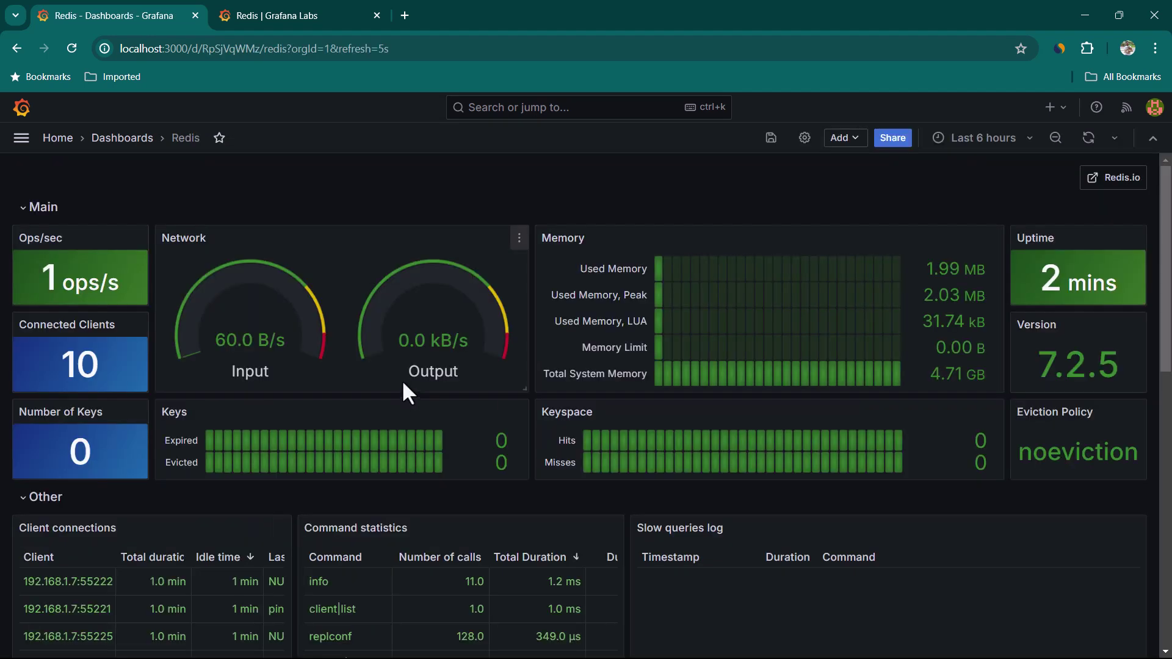
Examine the dashboard's Redis Cluster section: state, role, known and master node counts, and the master and slave rows in the Nodes table
scroll(402, 380, "down", 3)
scroll(367, 366, "down", 7)
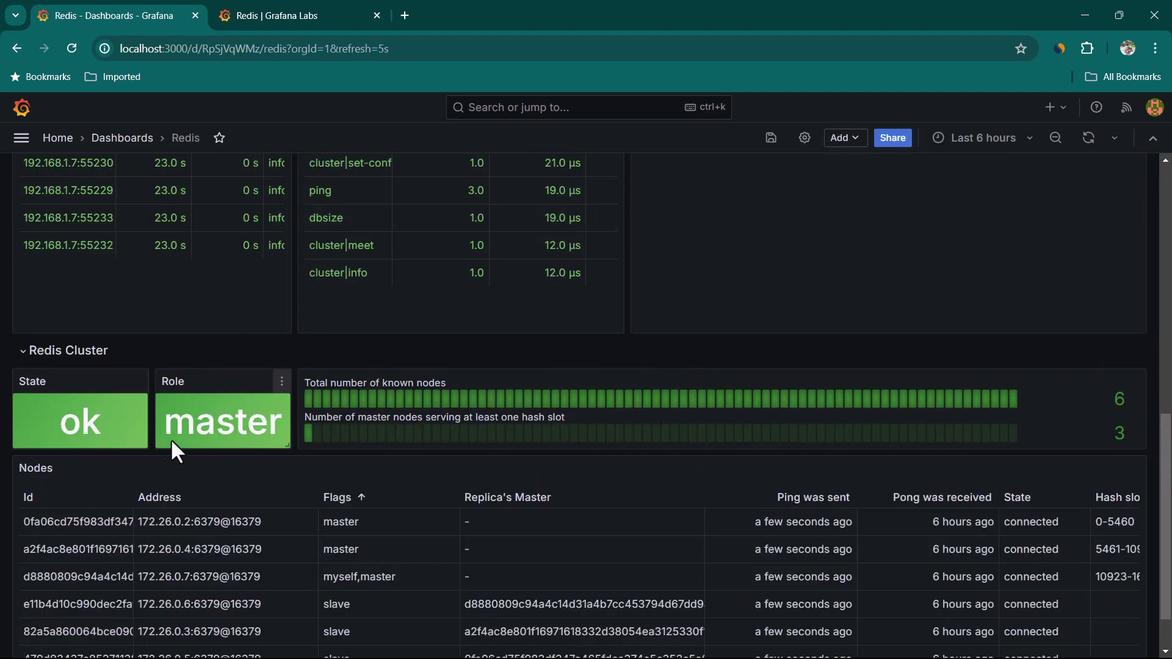
scroll(157, 448, "down", 1)
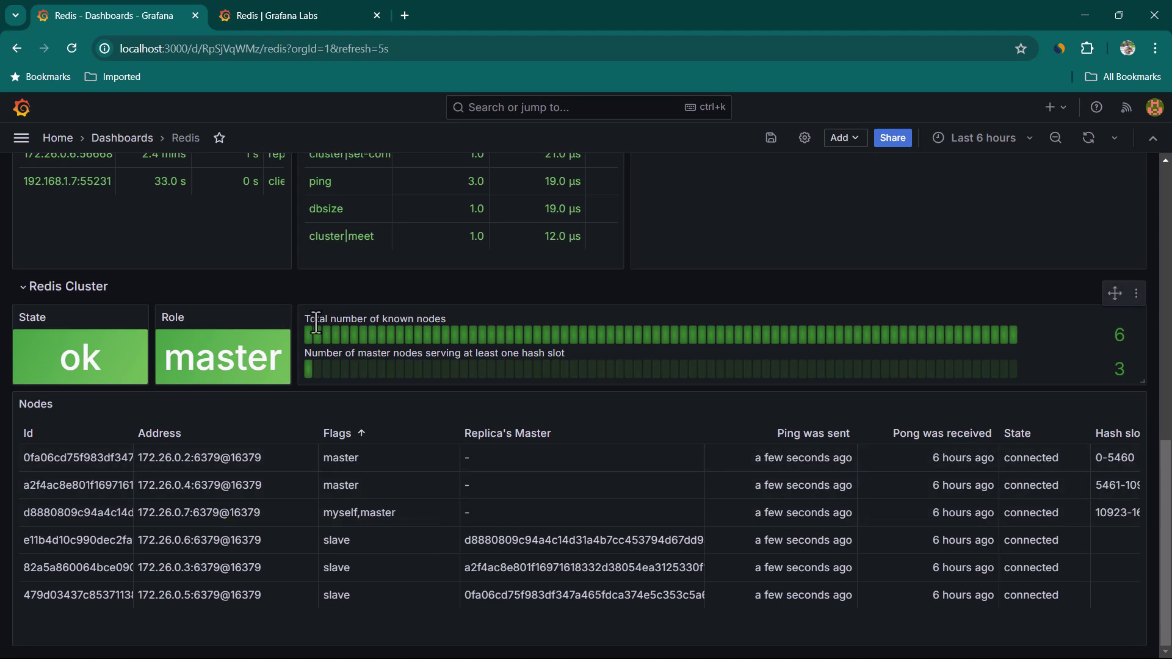
left_click_drag(316, 319, 458, 314)
left_click_drag(1094, 338, 1148, 335)
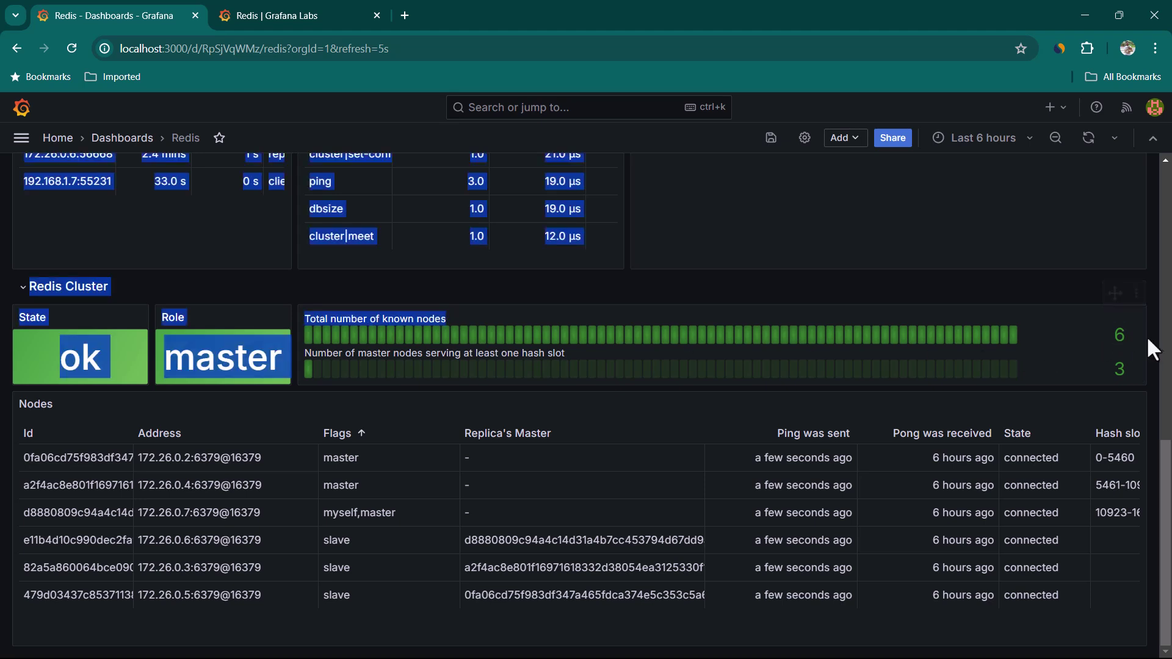
left_click_drag(393, 353, 546, 353)
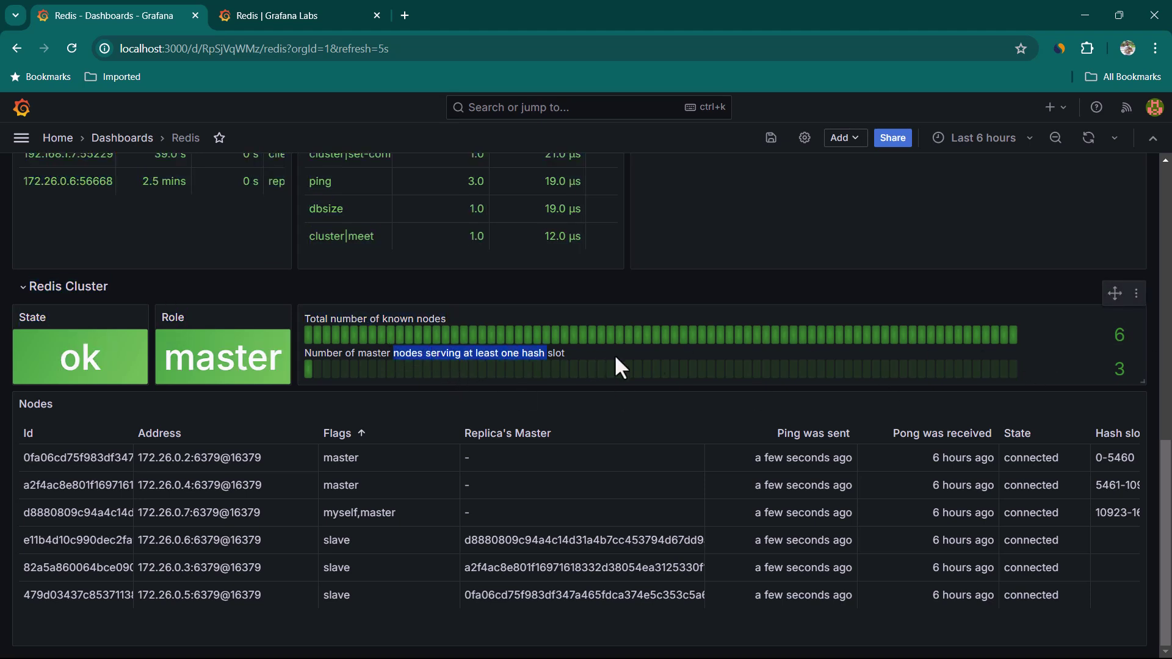
left_click(1068, 373)
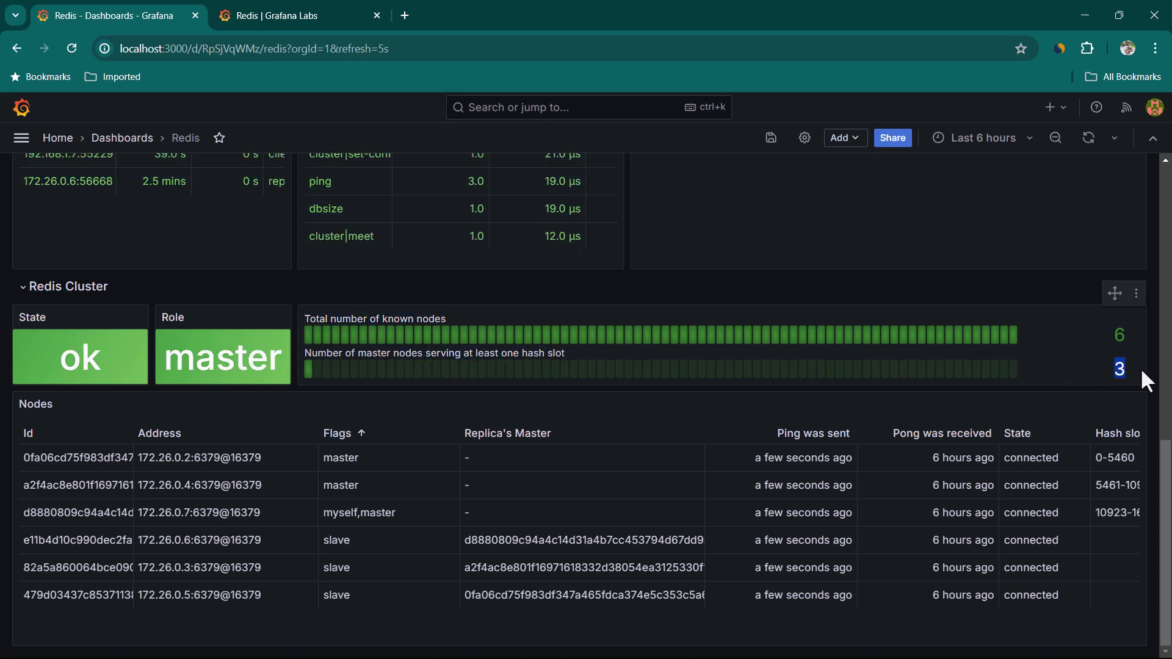
left_click_drag(391, 595, 21, 539)
left_click(375, 585)
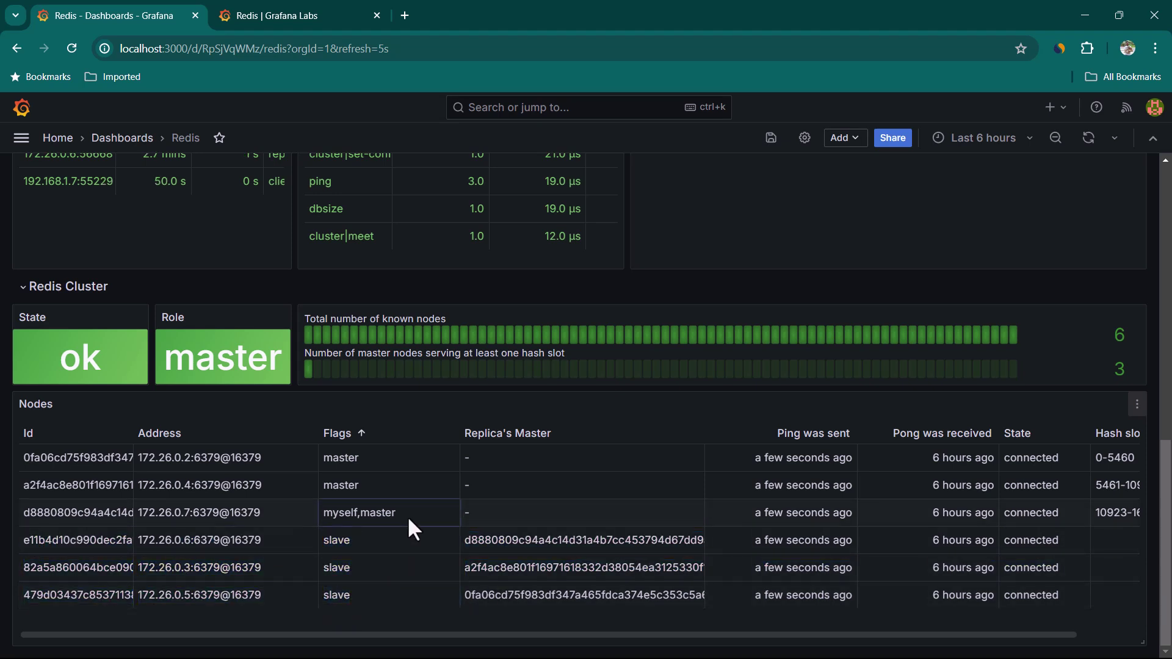
left_click_drag(351, 509, 30, 451)
left_click(421, 435)
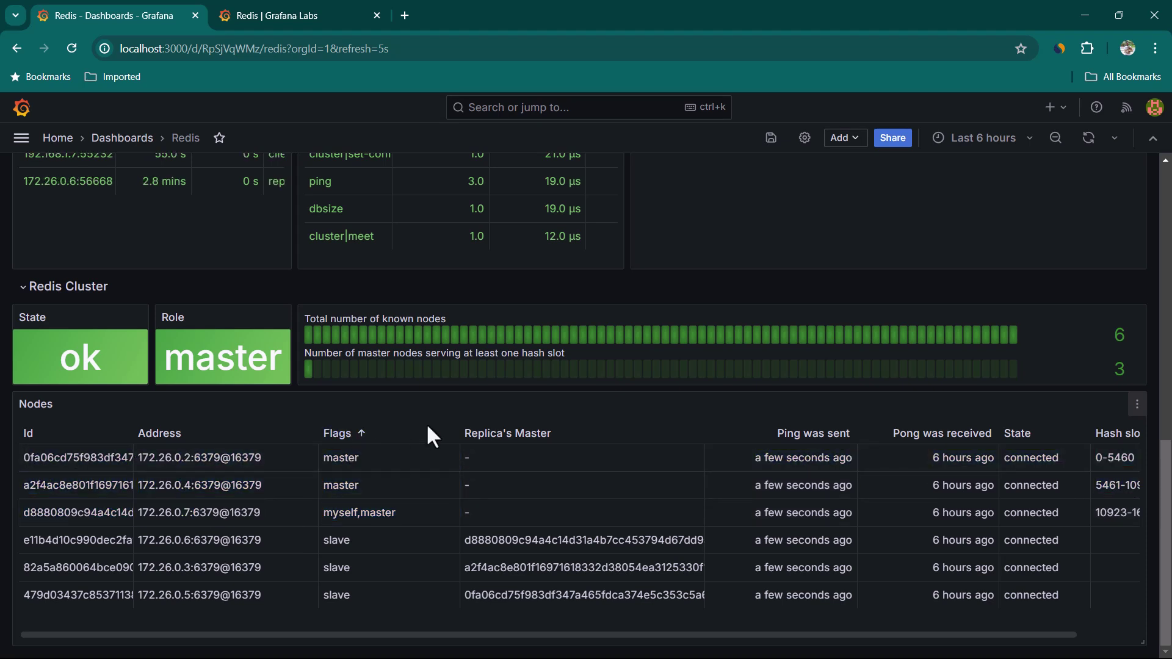
Check the dashboard's main key and client figures, switch to the terminal, clear it and list the redis folder's files
scroll(416, 425, "up", 10)
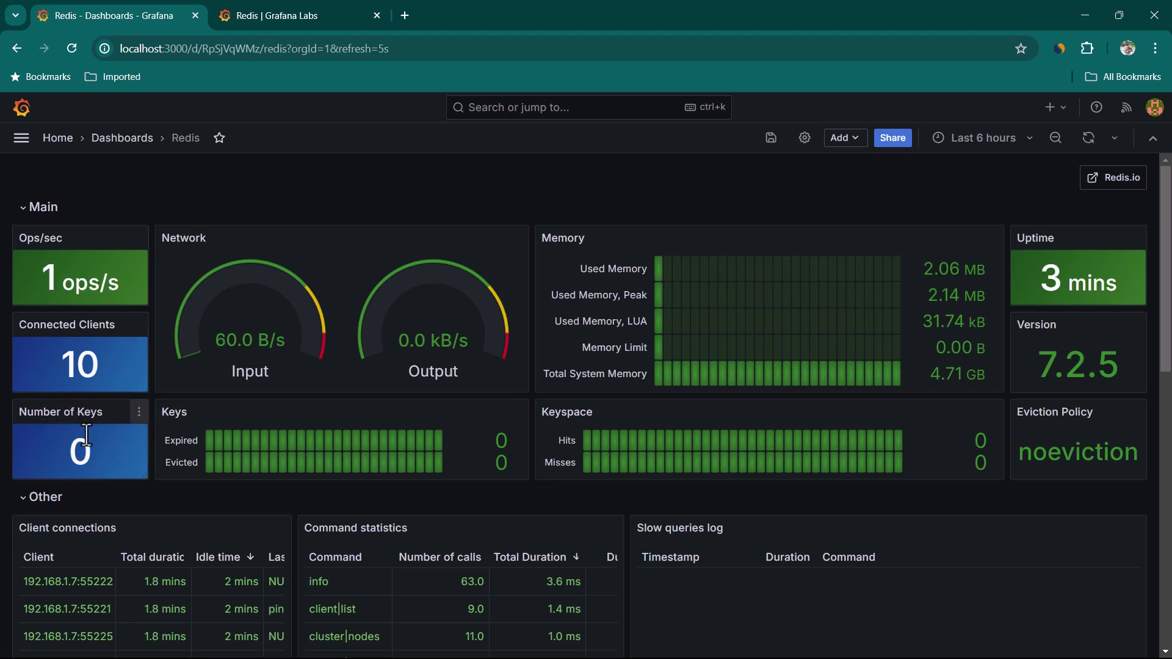
key("alt+Tab")
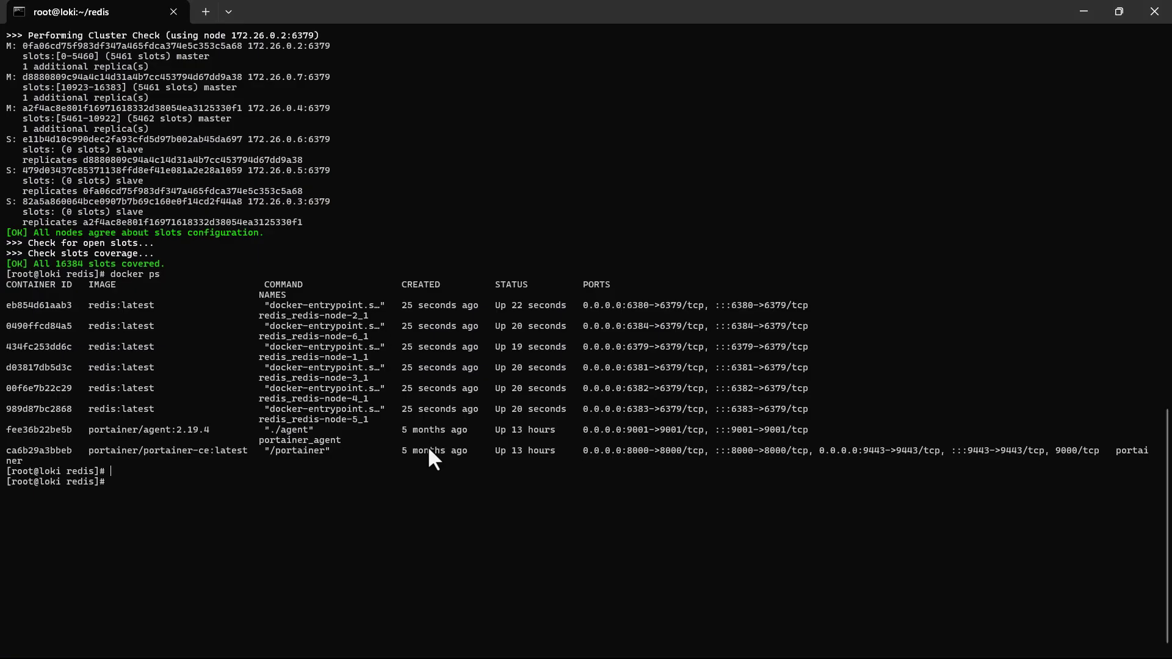
type("clear")
key("Return")
type("ll")
key("Return")
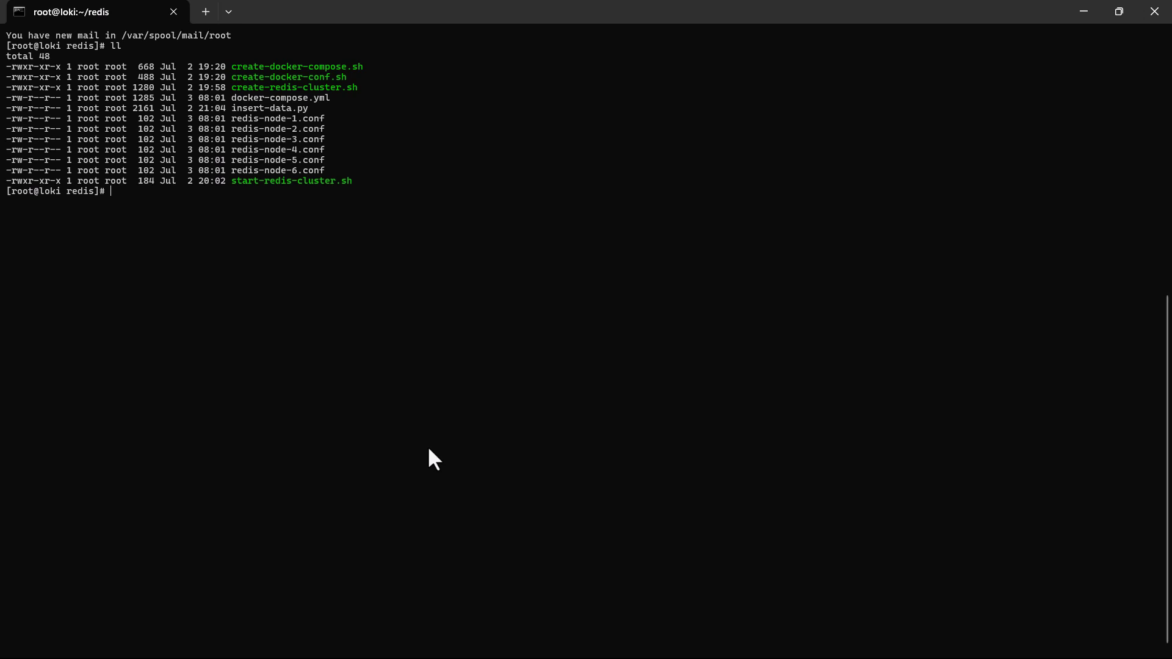
Run insert-data.py with python3 and have it insert 1000 keys into the Redis cluster
left_click_drag(231, 108, 285, 109)
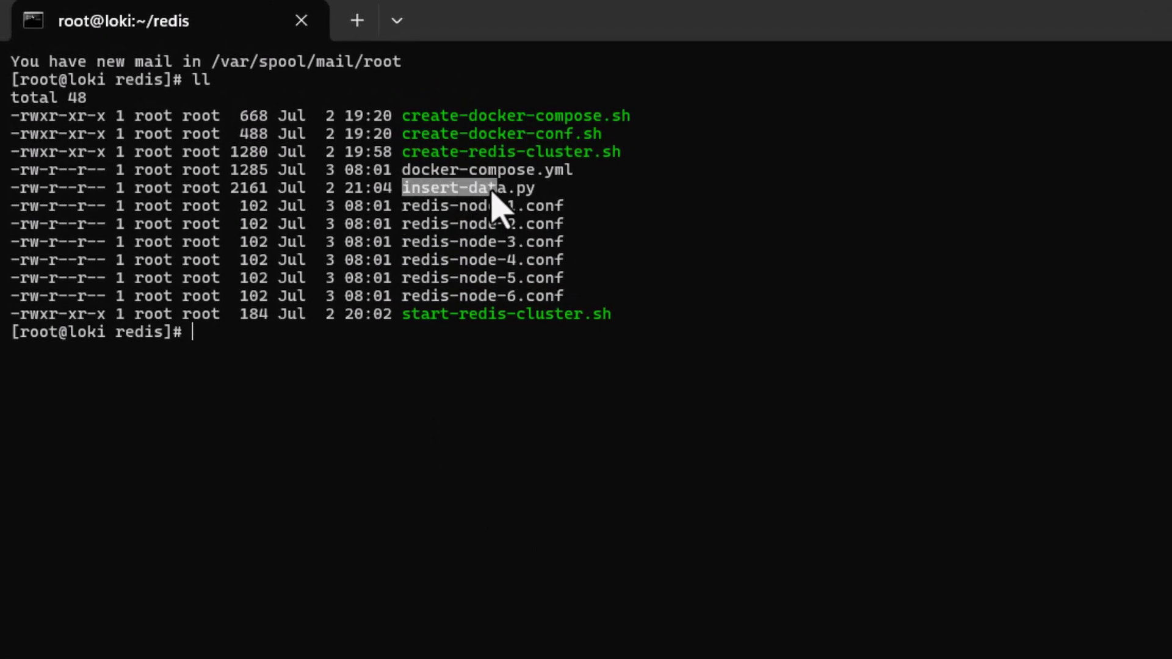
left_click(894, 305)
type("py")
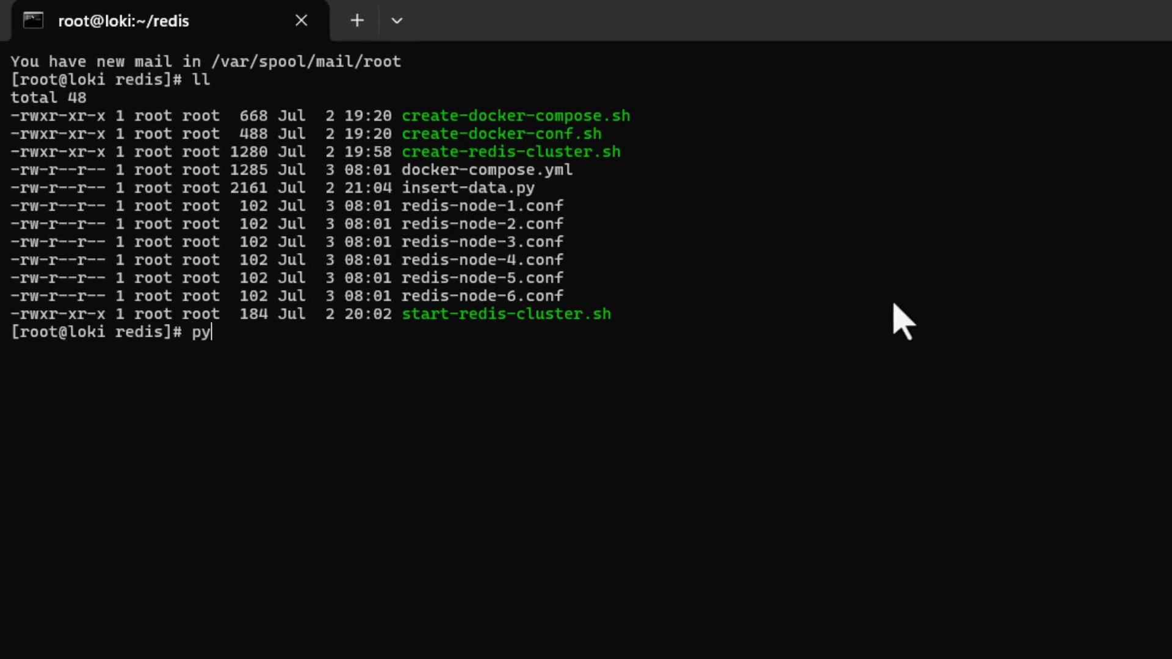
type("thon3 insert-data.py")
key("Return")
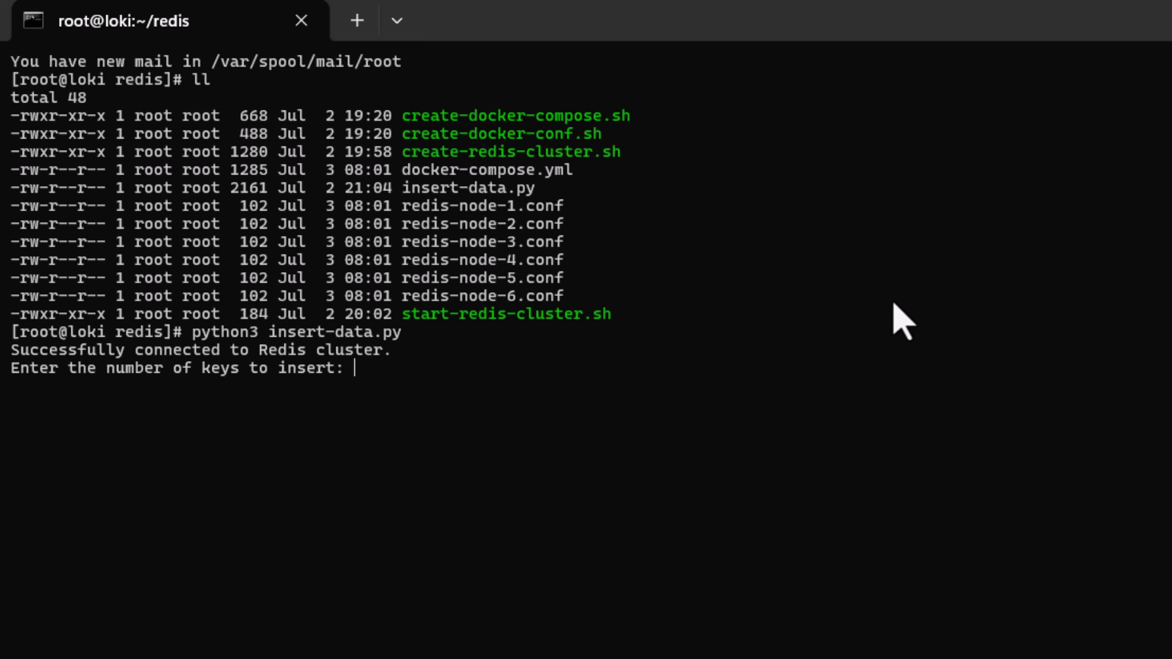
type("1000")
key("Return")
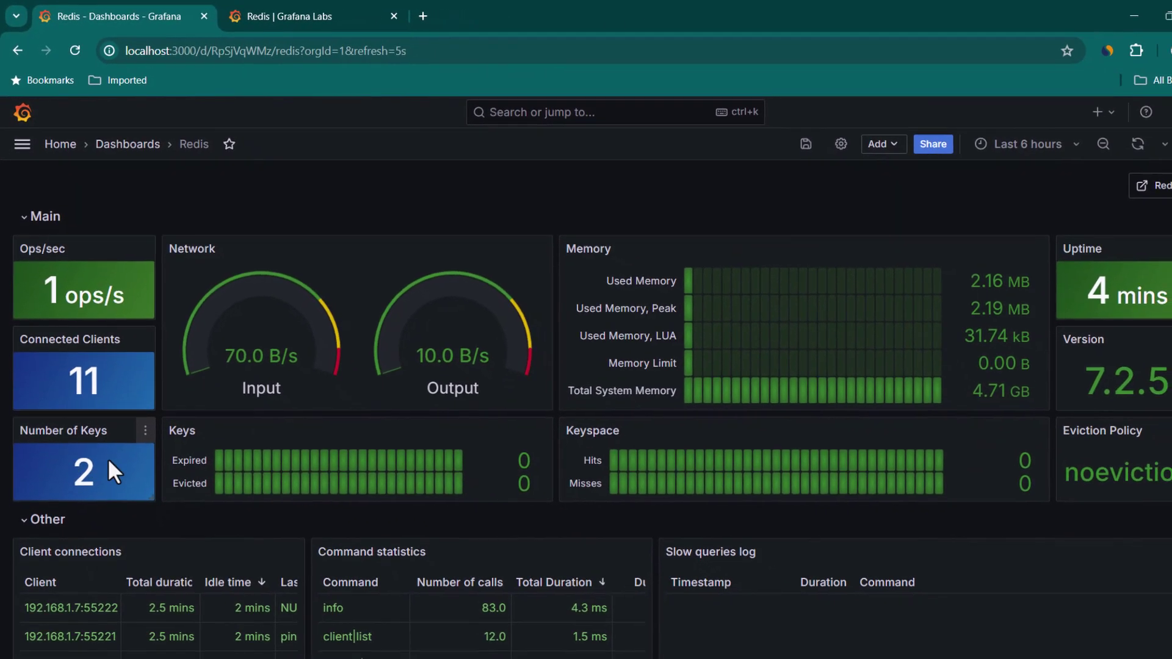
Set the Redis dashboard's auto-refresh interval to 10s and review the command statistics and Redis Cluster sections
left_click(1164, 144)
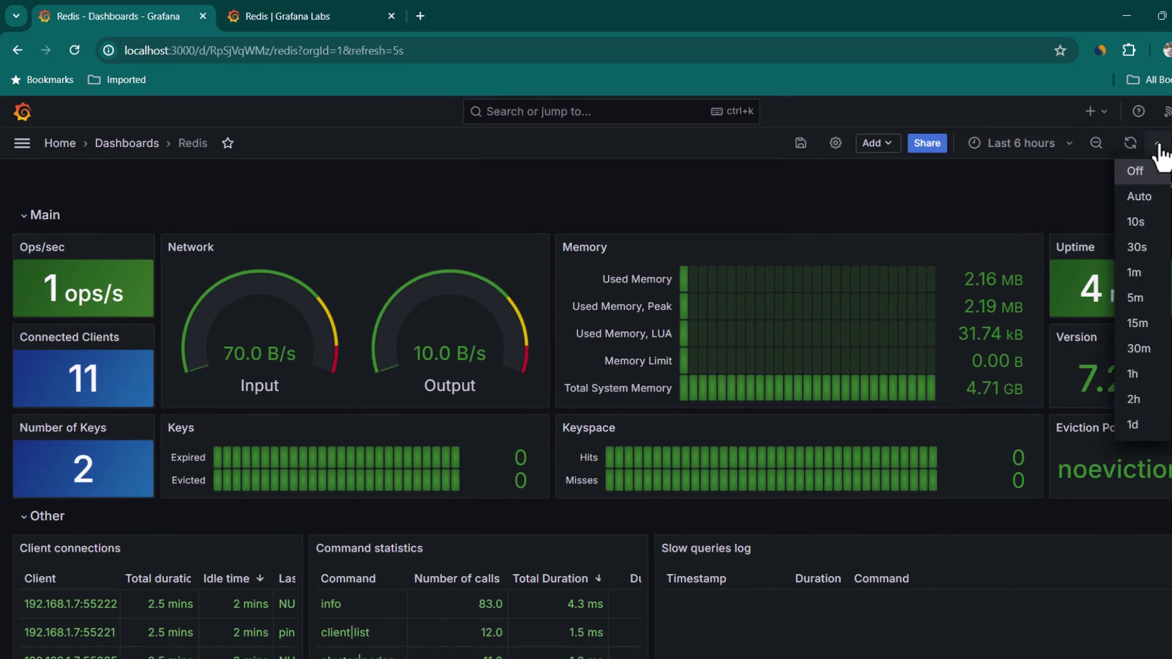
left_click(1136, 222)
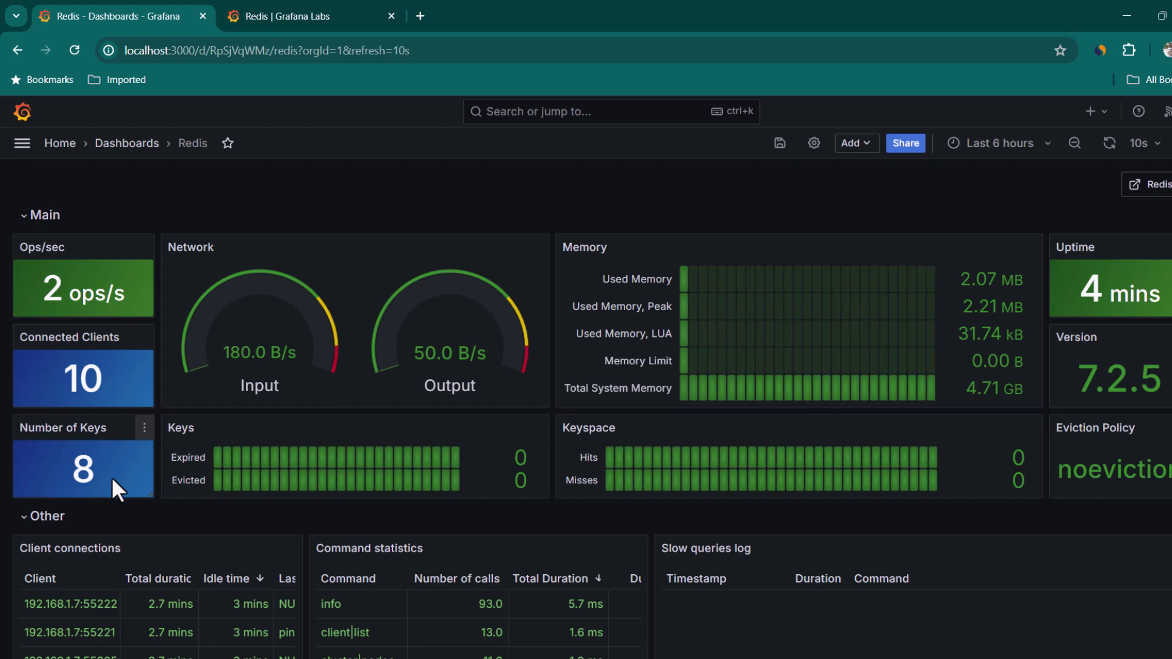
scroll(473, 423, "down", 6)
scroll(434, 482, "down", 3)
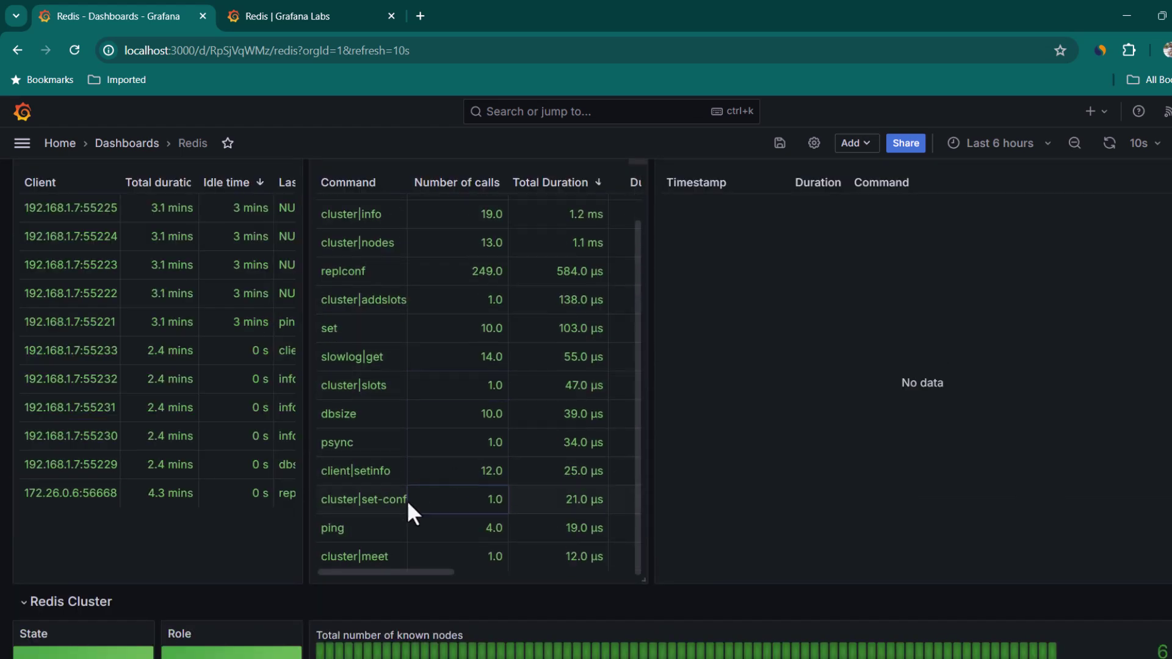
scroll(276, 531, "down", 5)
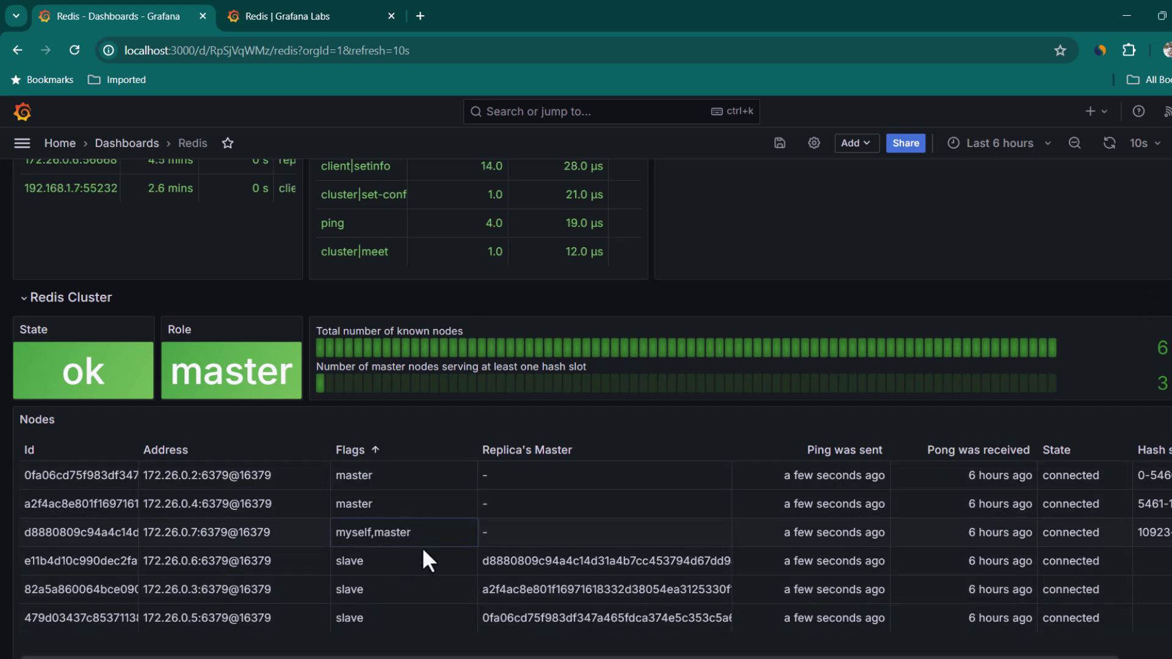
In a second terminal session, list the running Docker containers and stop redis_redis-node-3_1
key("alt+Tab")
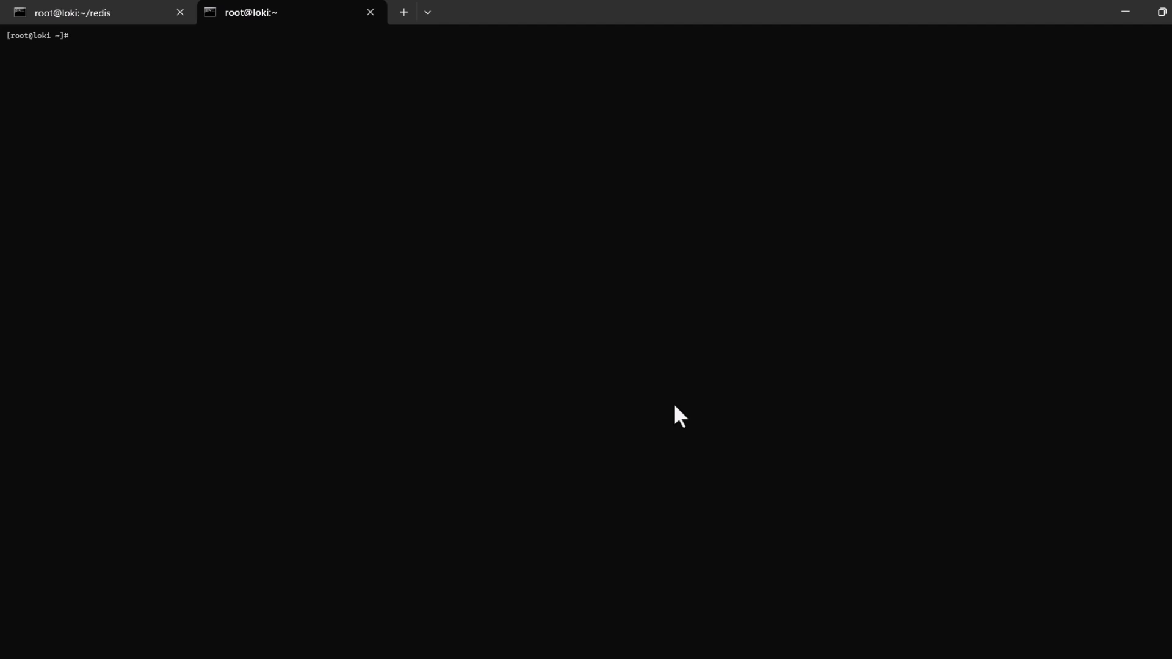
type("docker ps")
key("Return")
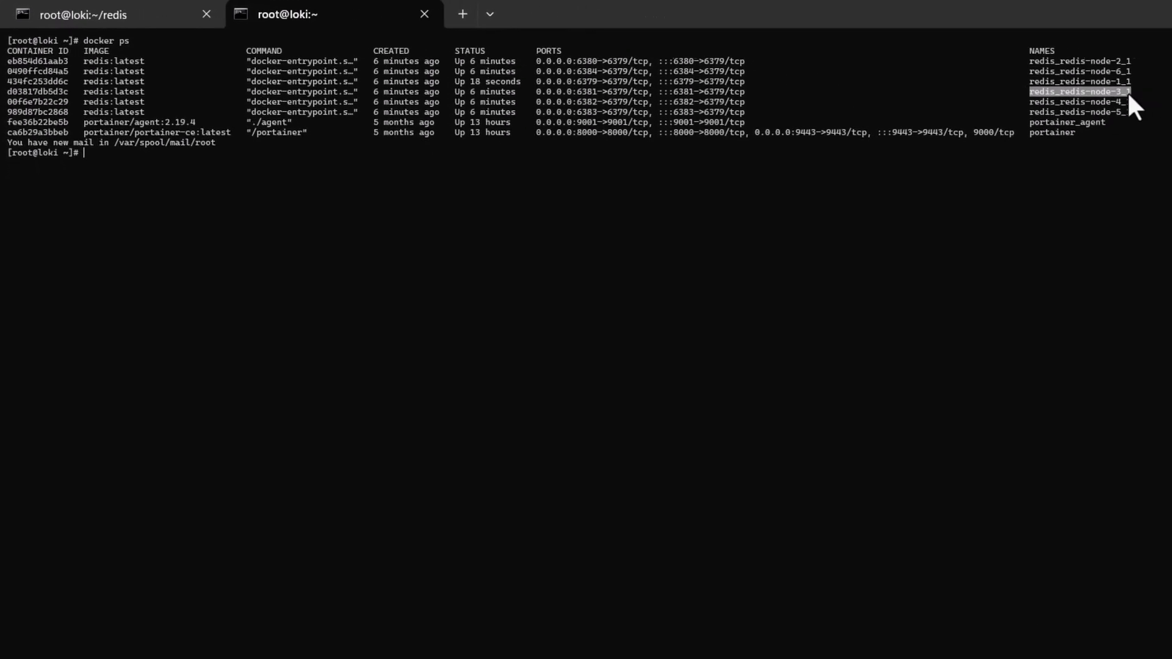
type("docker stop")
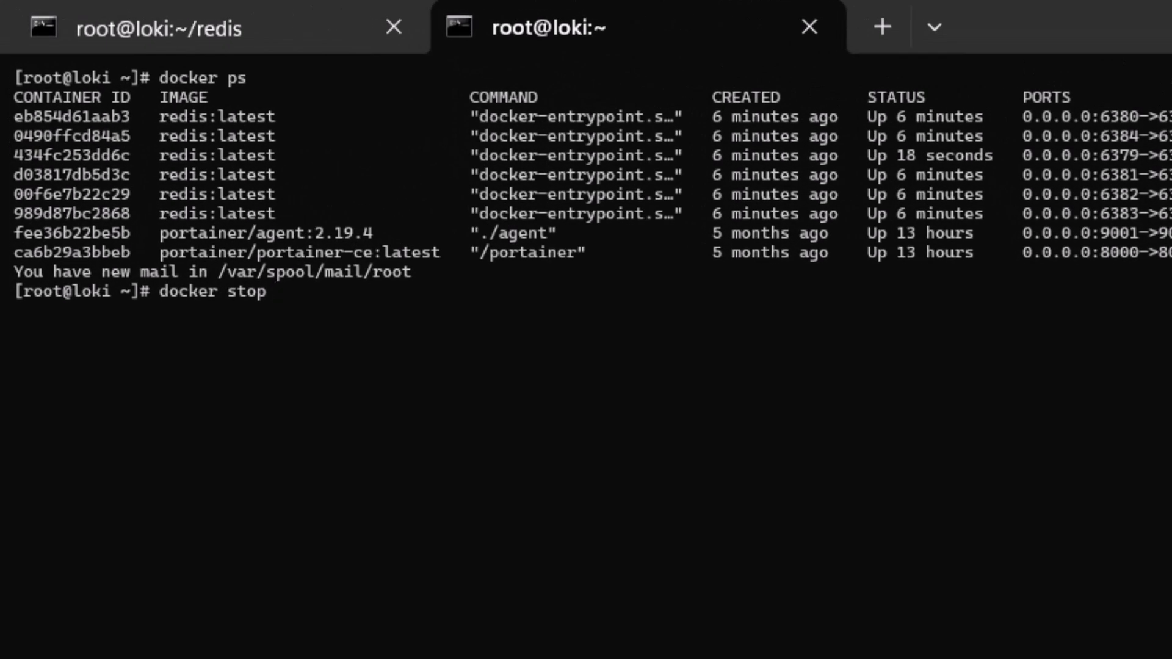
type("redis_redis-node-3_1")
key("Return")
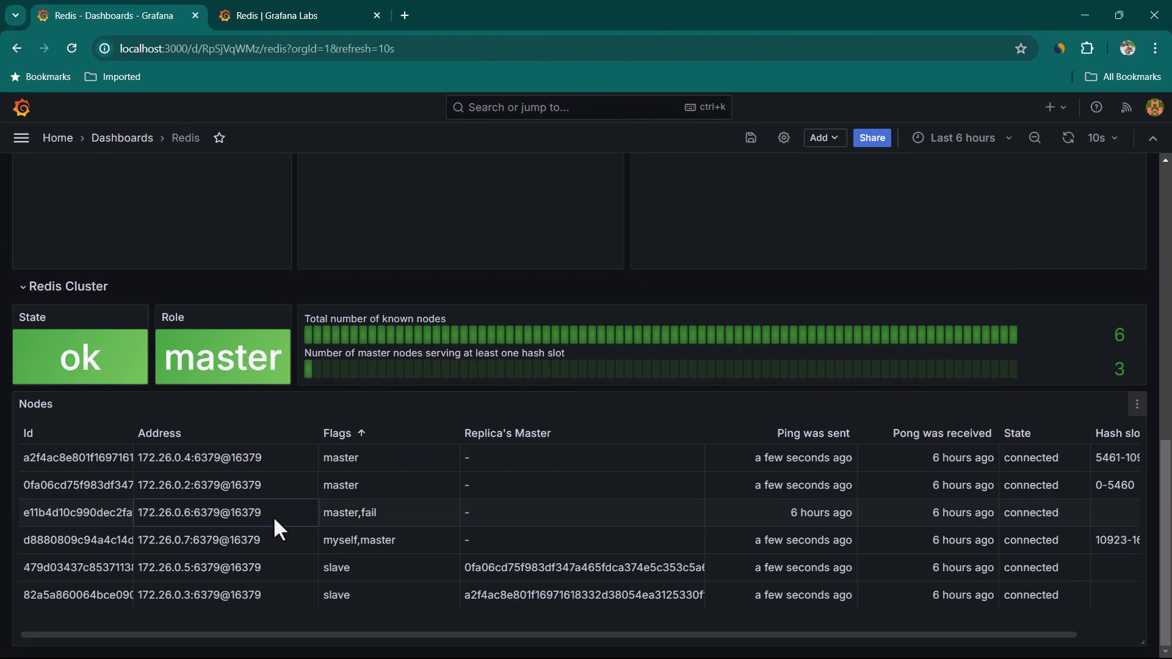
Examine the dashboard's Nodes table for each node's flags, replica's master, ping time and hash slots after the container stop
left_click_drag(332, 512, 791, 509)
left_click_drag(327, 539, 418, 549)
left_click(397, 568)
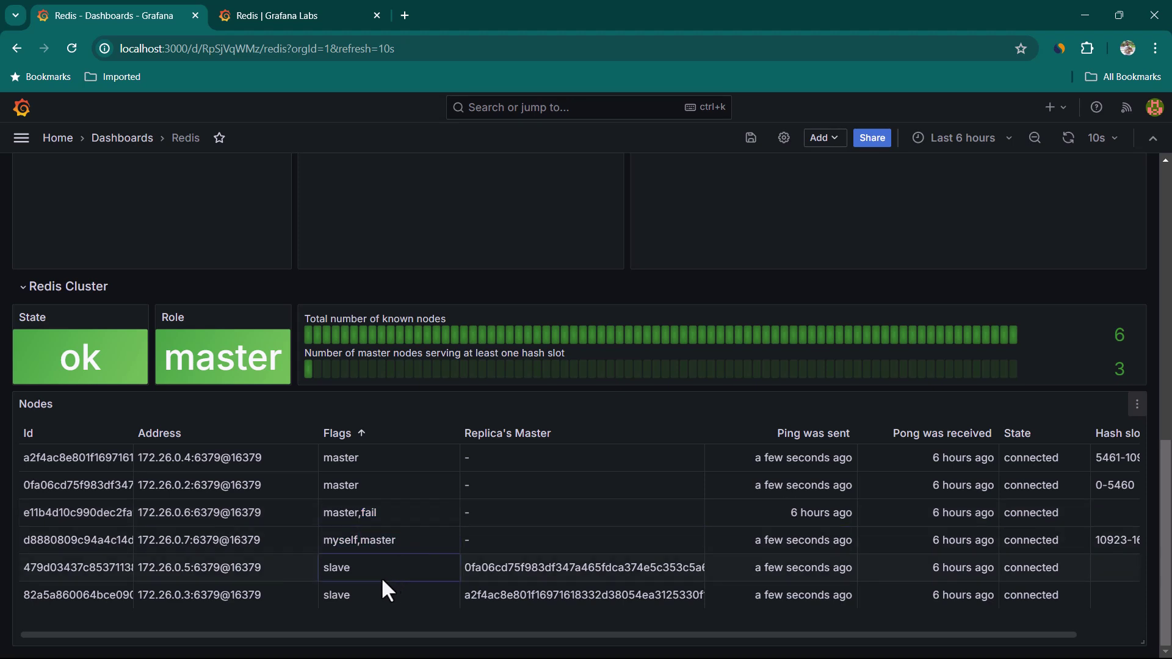
left_click_drag(341, 567, 384, 590)
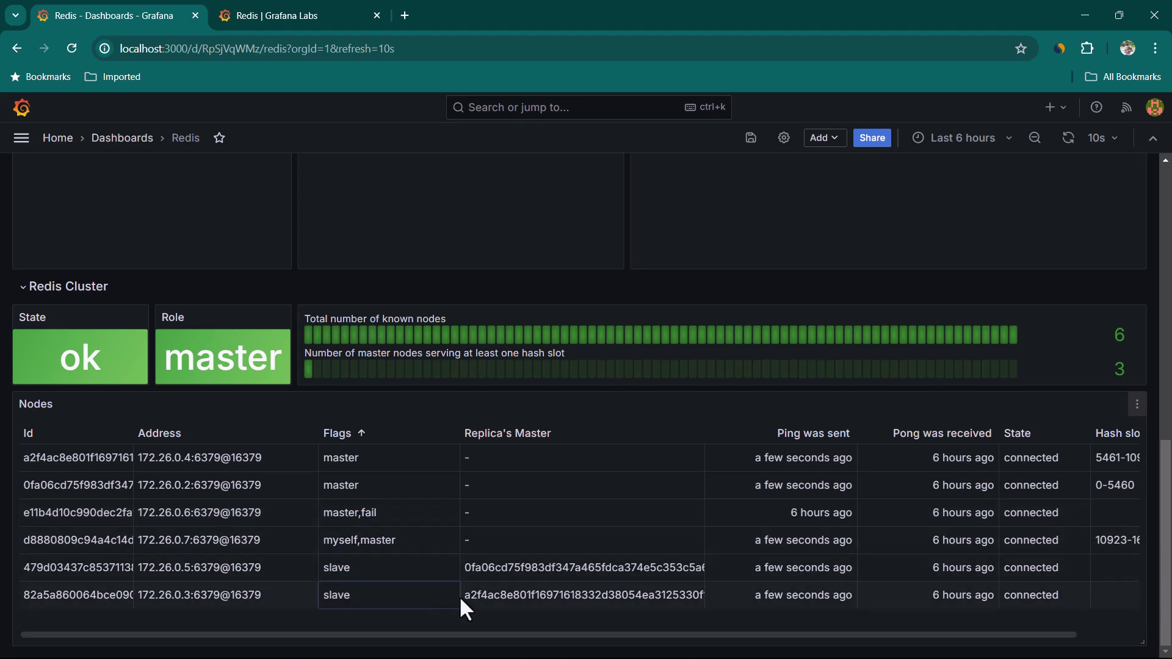
scroll(1046, 647, "right", 2)
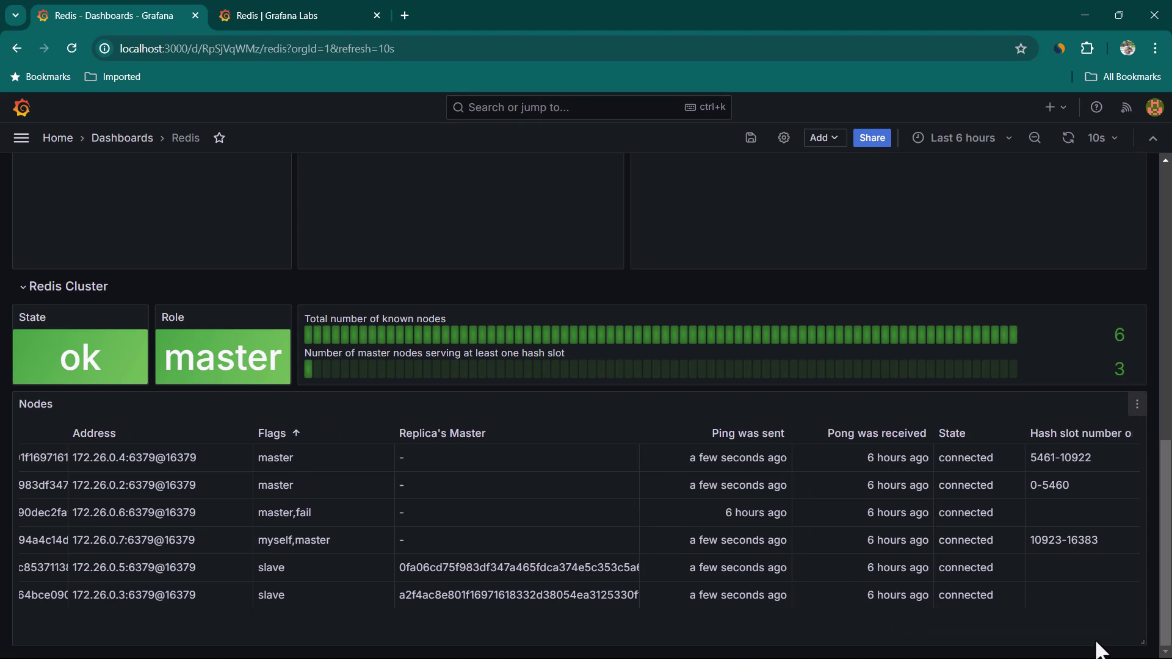
left_click_drag(1075, 514, 403, 512)
left_click_drag(1114, 539, 690, 541)
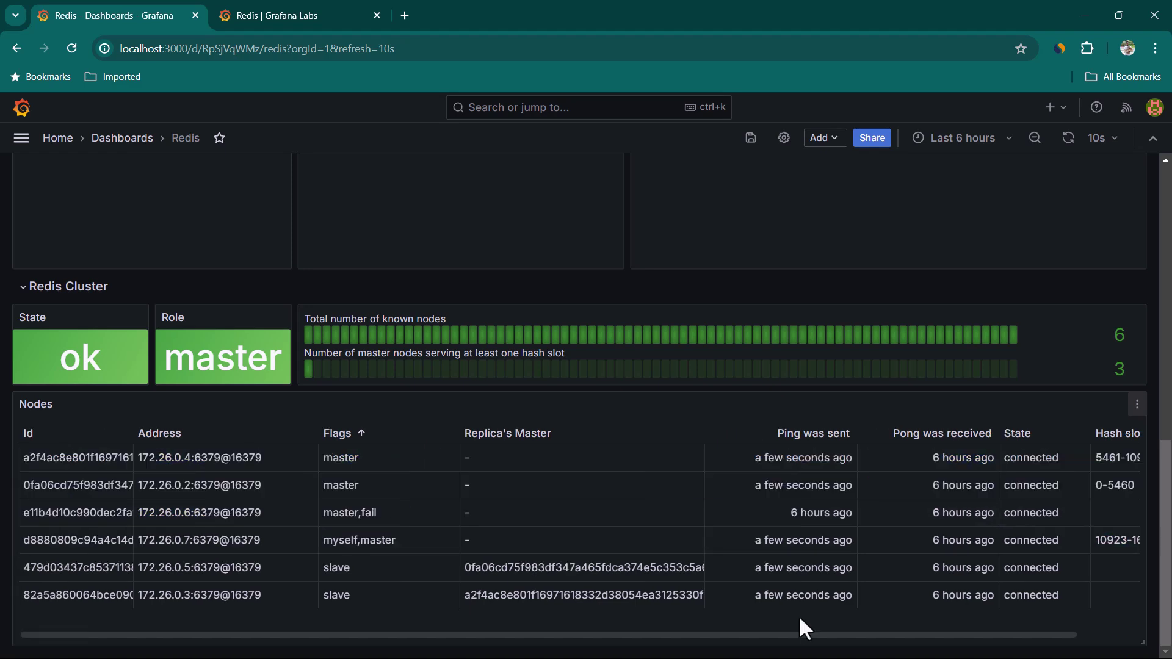
scroll(798, 615, "up", 10)
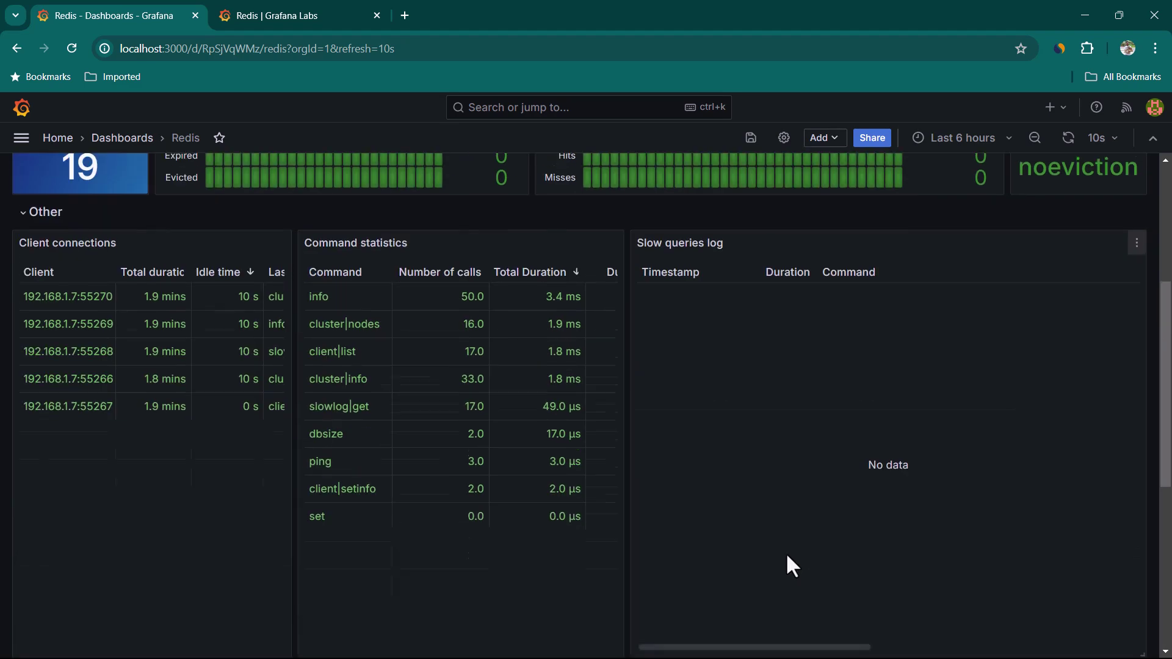